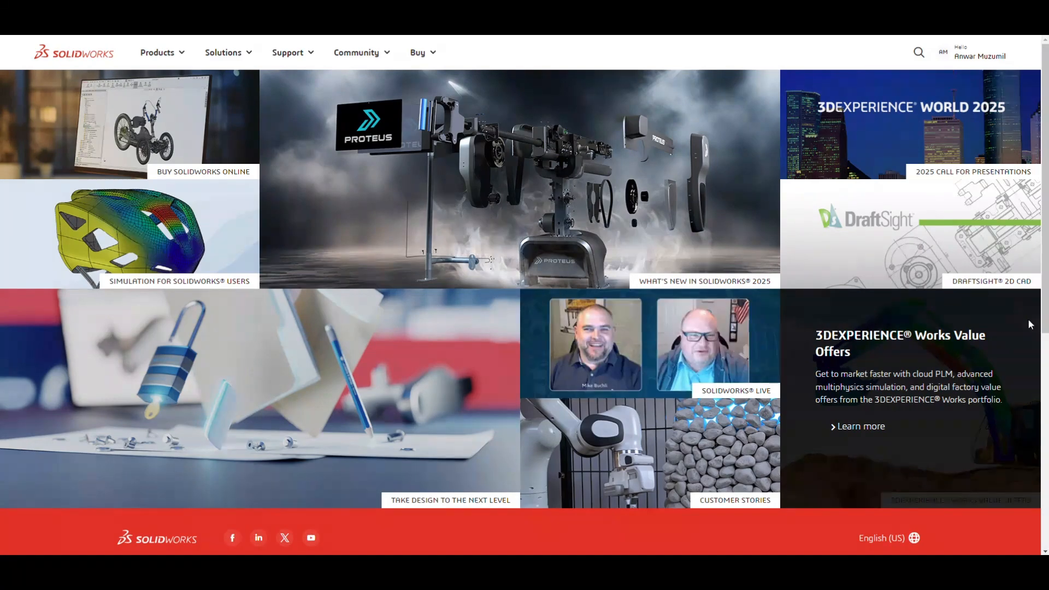
Look over the SOLIDWORKS homepage tiles, including Simulation, What's New in SOLIDWORKS 2025, cloud services, SOLIDWORKS Live and Customer Stories.
{"action": "scroll", "coordinate": [665, 271], "scroll_direction": "down", "scroll_amount": 3}
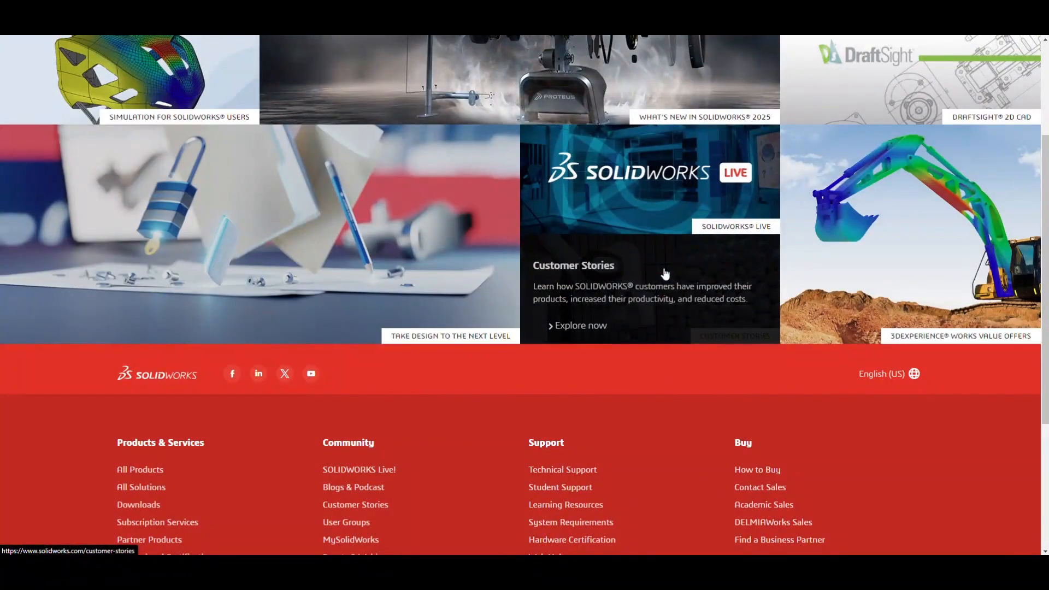
{"action": "scroll", "coordinate": [665, 273], "scroll_direction": "up", "scroll_amount": 3}
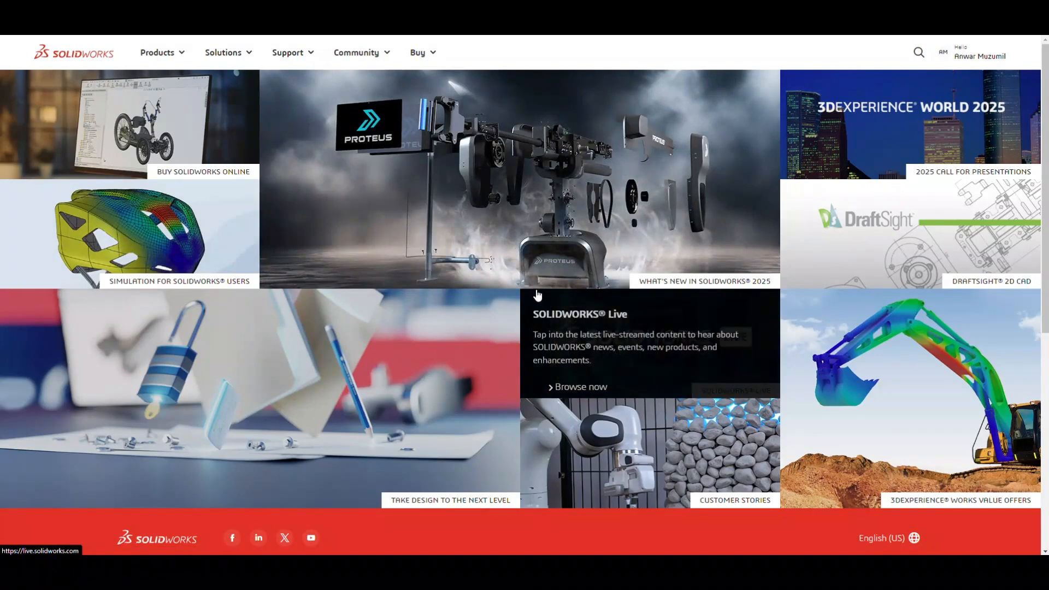
{"action": "scroll", "coordinate": [684, 457], "scroll_direction": "down", "scroll_amount": 1}
{"action": "scroll", "coordinate": [672, 446], "scroll_direction": "up", "scroll_amount": 1}
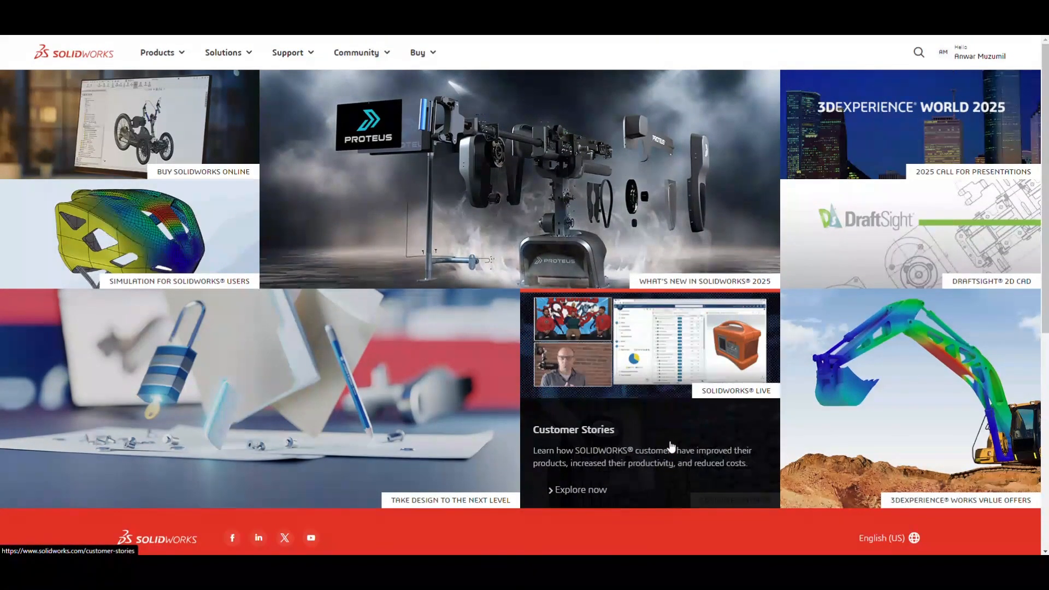
{"action": "scroll", "coordinate": [672, 447], "scroll_direction": "down", "scroll_amount": 1}
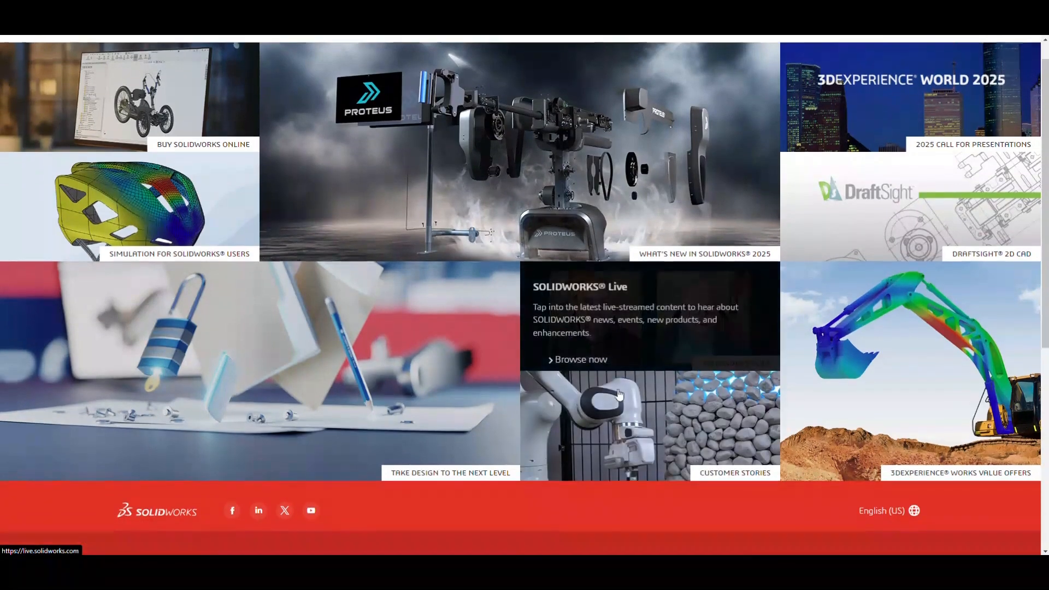
{"action": "scroll", "coordinate": [372, 278], "scroll_direction": "up", "scroll_amount": 1}
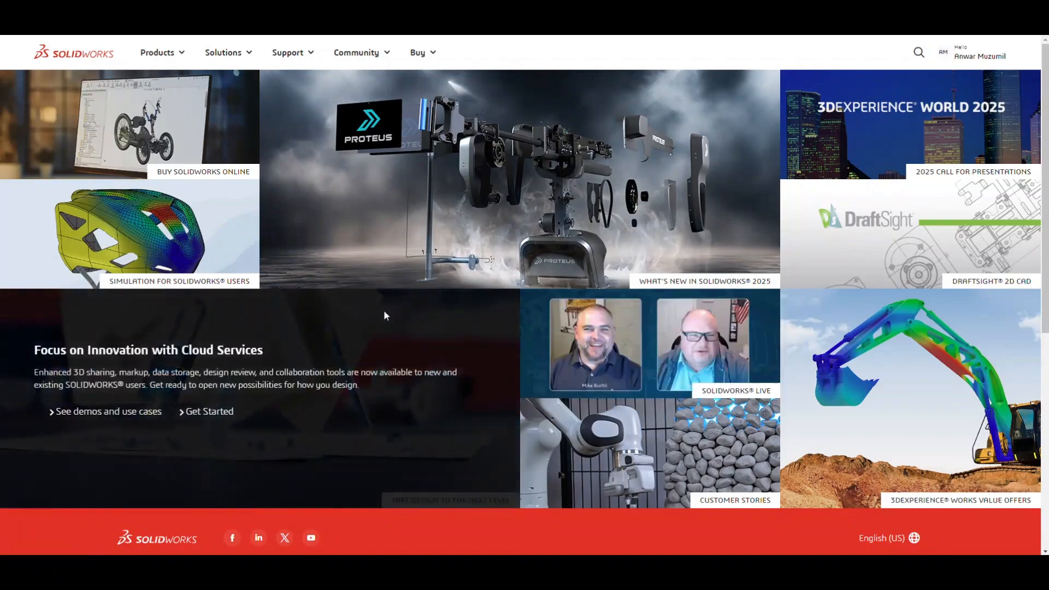
{"action": "scroll", "coordinate": [405, 305], "scroll_direction": "down", "scroll_amount": 3}
{"action": "scroll", "coordinate": [405, 306], "scroll_direction": "down", "scroll_amount": 3}
{"action": "scroll", "coordinate": [404, 307], "scroll_direction": "up", "scroll_amount": 6}
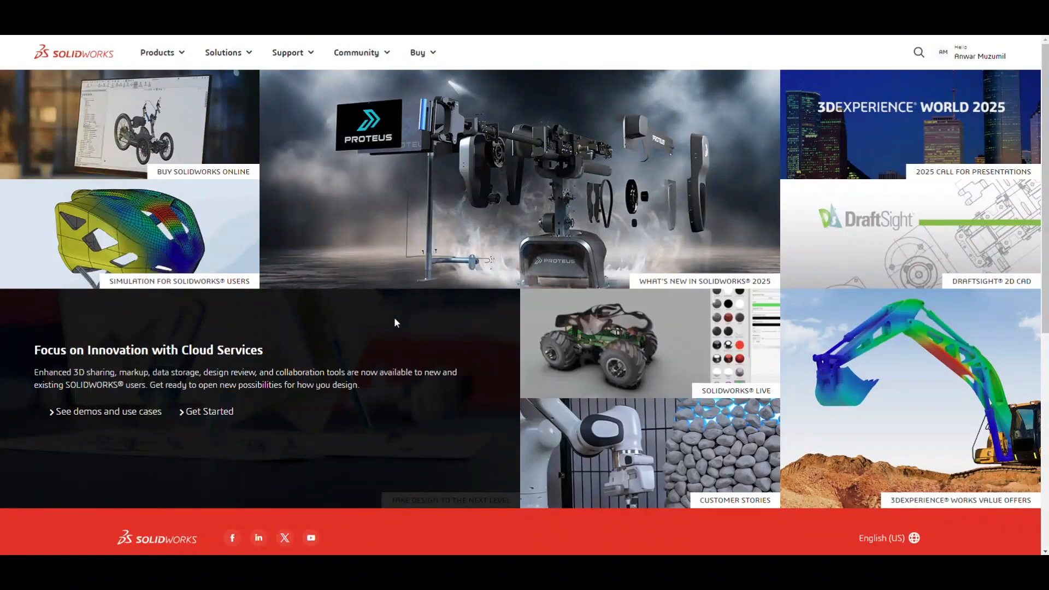
{"action": "mouse_move", "coordinate": [160, 244]}
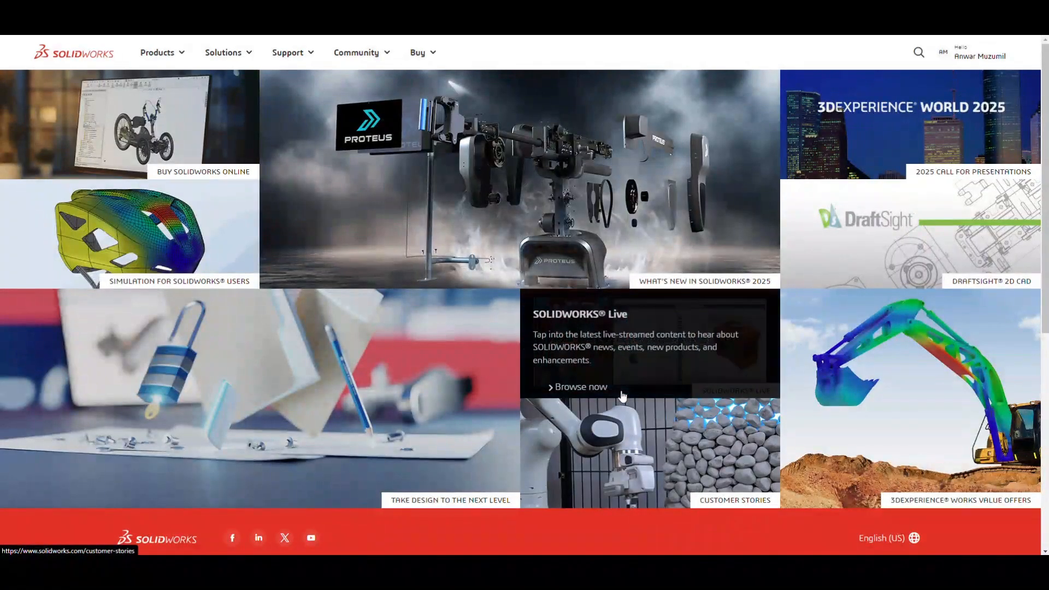
{"action": "mouse_move", "coordinate": [551, 318]}
{"action": "mouse_move", "coordinate": [569, 258]}
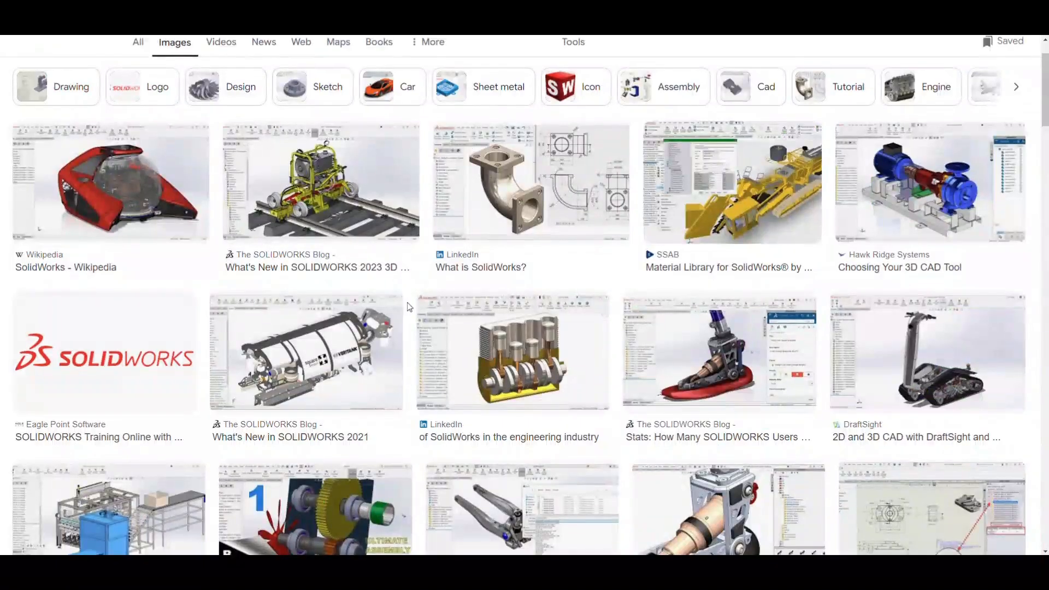
Examine the Google image results for "solidworks", looking at the example assemblies, gear mechanisms, pump housing and engine models.
{"action": "scroll", "coordinate": [406, 303], "scroll_direction": "down", "scroll_amount": 3}
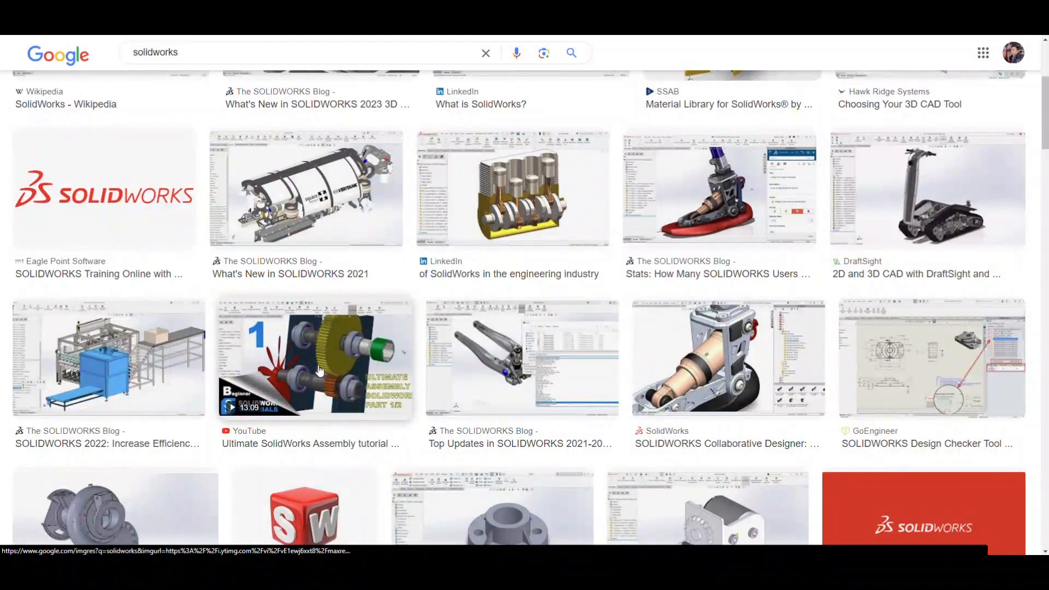
{"action": "scroll", "coordinate": [386, 352], "scroll_direction": "down", "scroll_amount": 1}
{"action": "scroll", "coordinate": [386, 351], "scroll_direction": "down", "scroll_amount": 2}
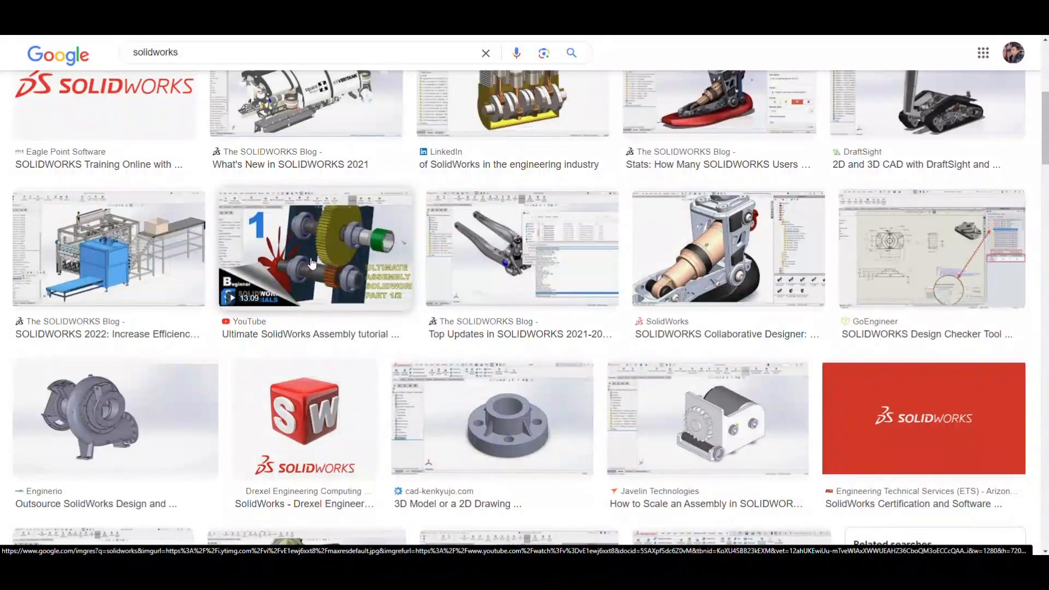
{"action": "scroll", "coordinate": [312, 264], "scroll_direction": "up", "scroll_amount": 1}
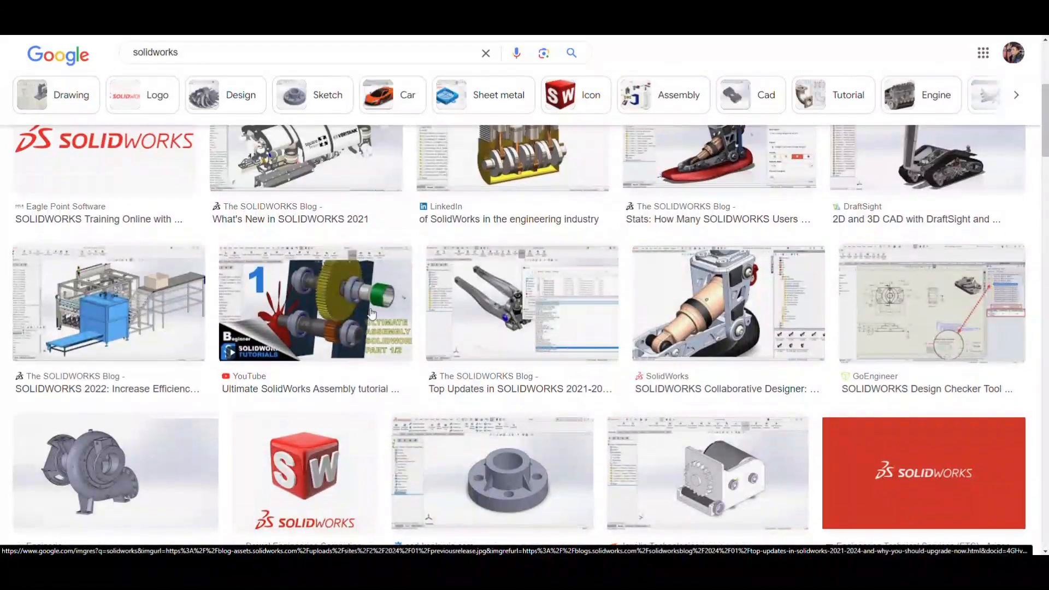
{"action": "scroll", "coordinate": [114, 296], "scroll_direction": "down", "scroll_amount": 3}
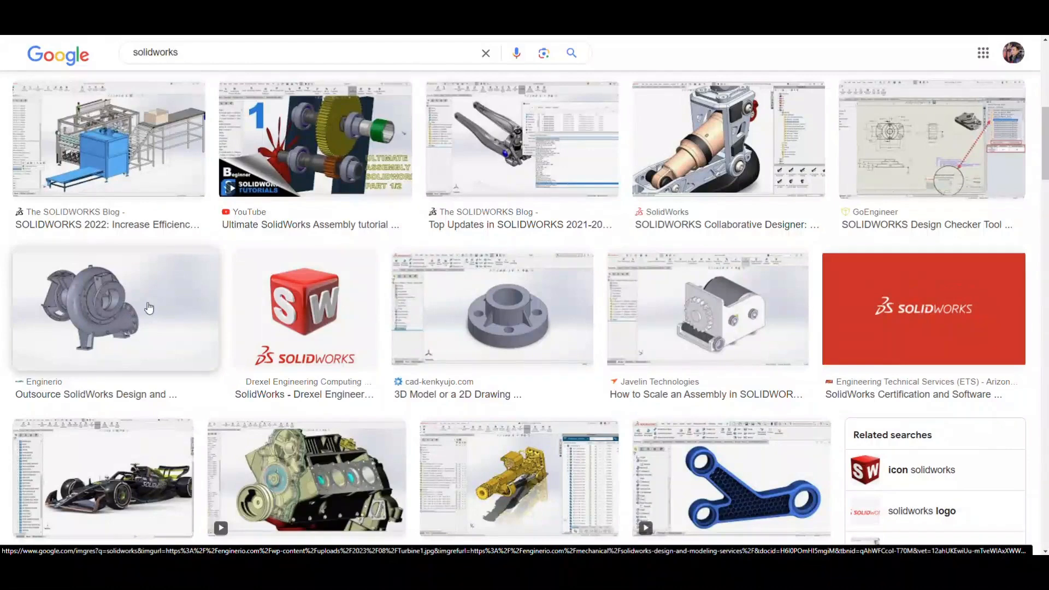
{"action": "scroll", "coordinate": [350, 280], "scroll_direction": "down", "scroll_amount": 3}
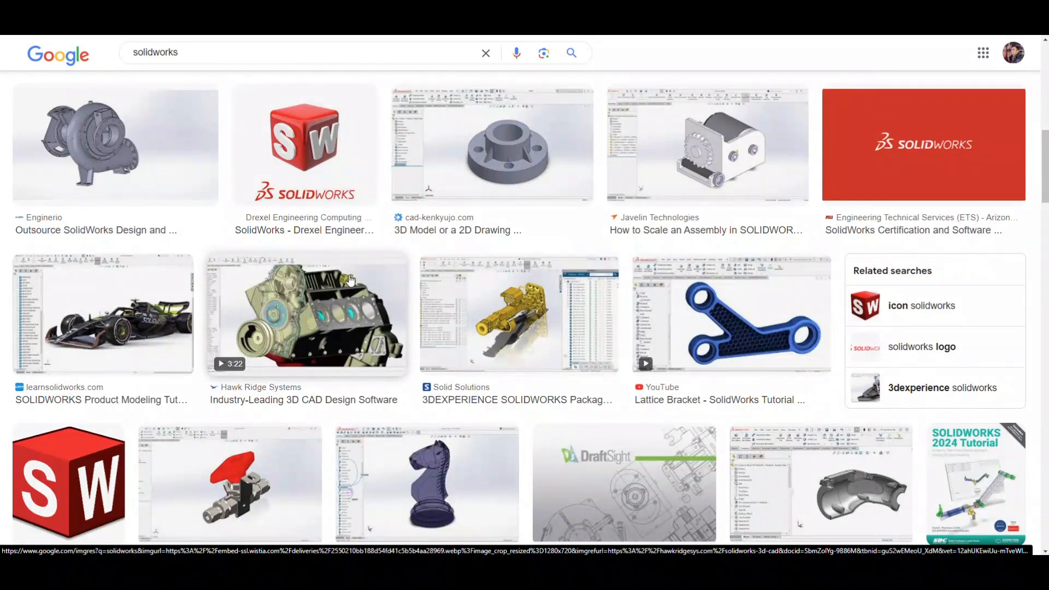
{"action": "scroll", "coordinate": [263, 257], "scroll_direction": "down", "scroll_amount": 2}
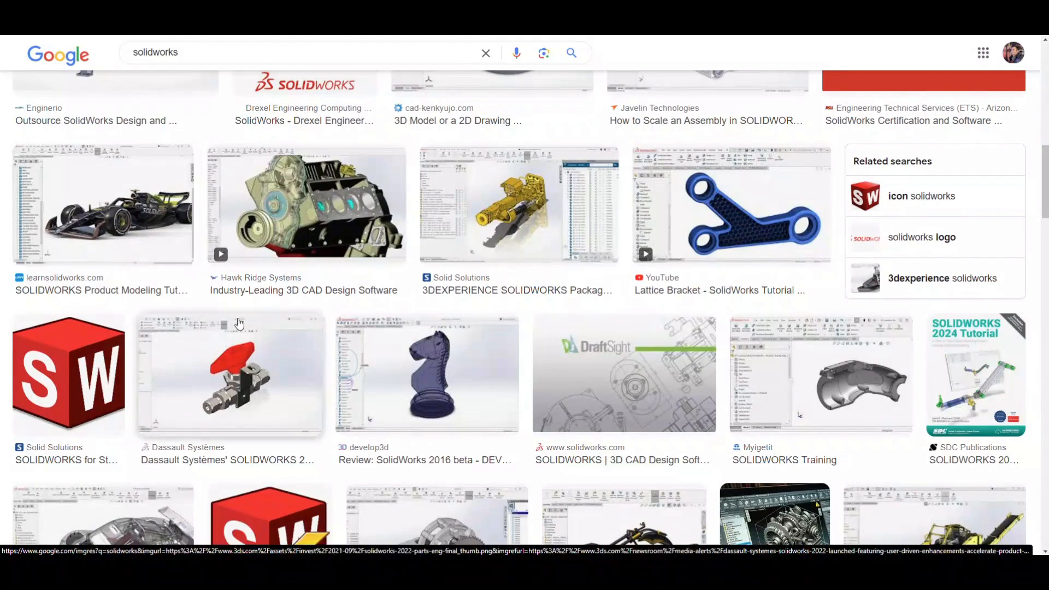
{"action": "scroll", "coordinate": [238, 324], "scroll_direction": "up", "scroll_amount": 4}
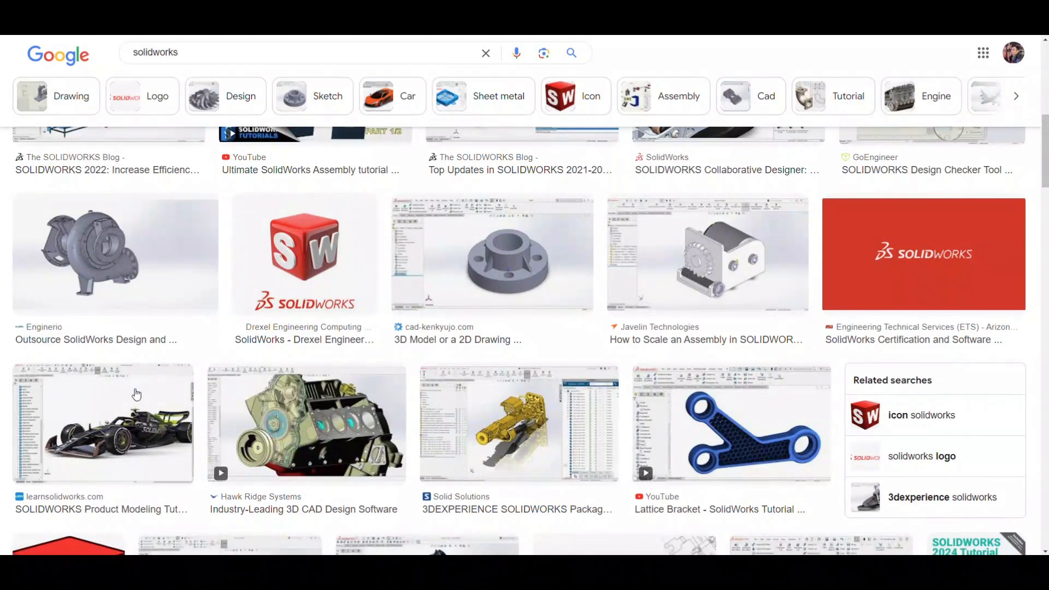
Review more SOLIDWORKS image results, from the race car and lattice bracket to the vehicles, flanged parts and simulation examples.
{"action": "scroll", "coordinate": [500, 407], "scroll_direction": "down", "scroll_amount": 3}
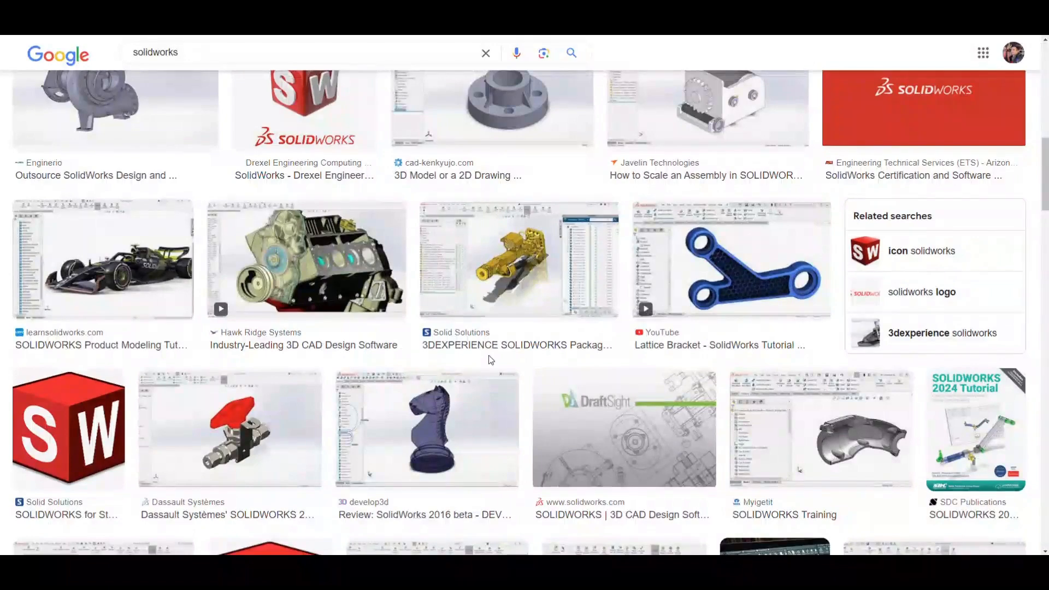
{"action": "scroll", "coordinate": [491, 361], "scroll_direction": "down", "scroll_amount": 3}
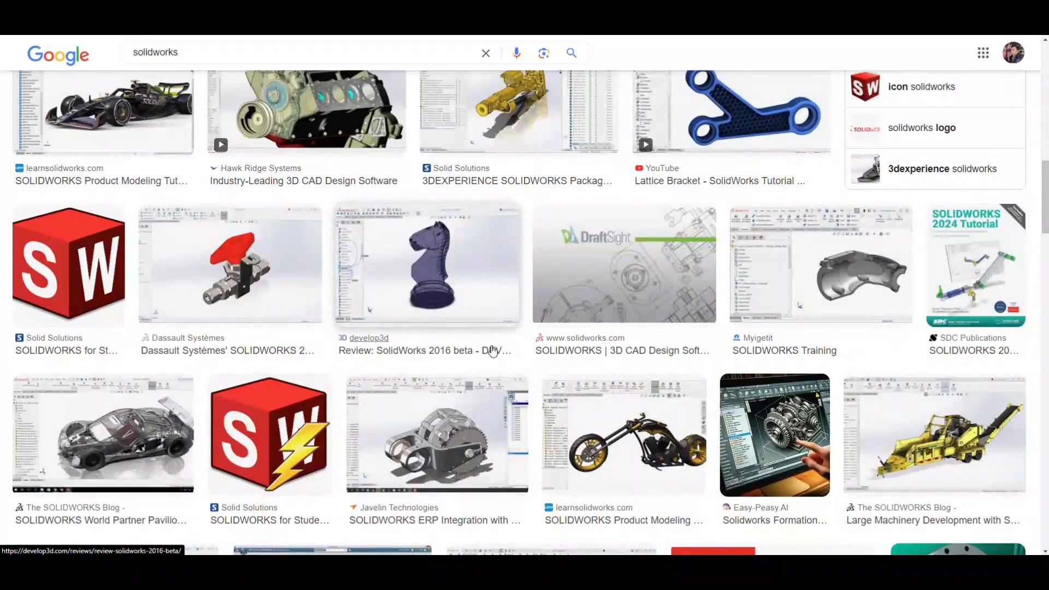
{"action": "scroll", "coordinate": [494, 351], "scroll_direction": "down", "scroll_amount": 3}
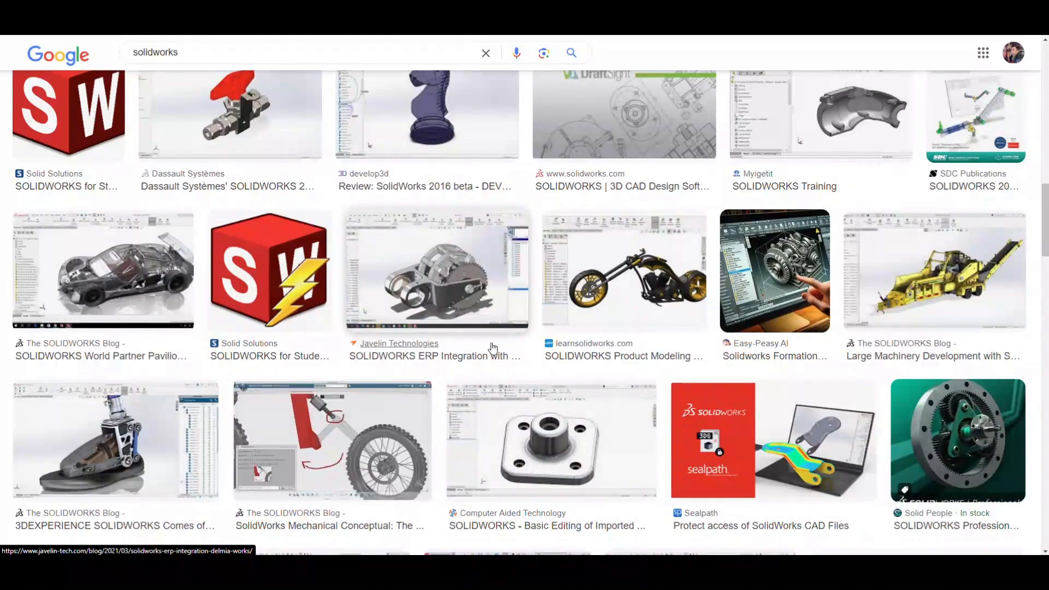
{"action": "scroll", "coordinate": [490, 335], "scroll_direction": "down", "scroll_amount": 2}
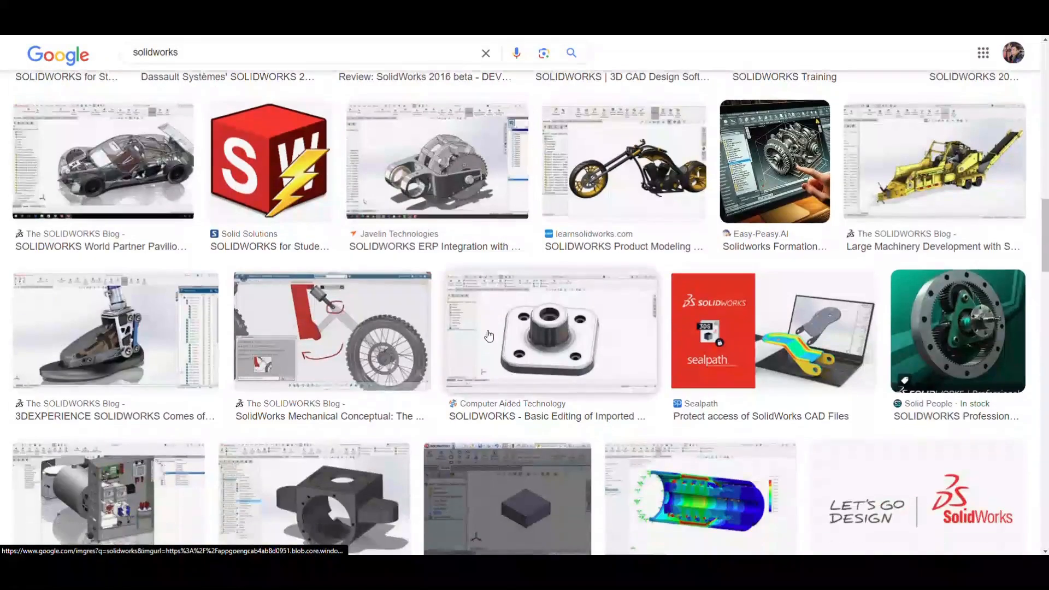
{"action": "scroll", "coordinate": [490, 336], "scroll_direction": "down", "scroll_amount": 1}
{"action": "scroll", "coordinate": [489, 336], "scroll_direction": "down", "scroll_amount": 2}
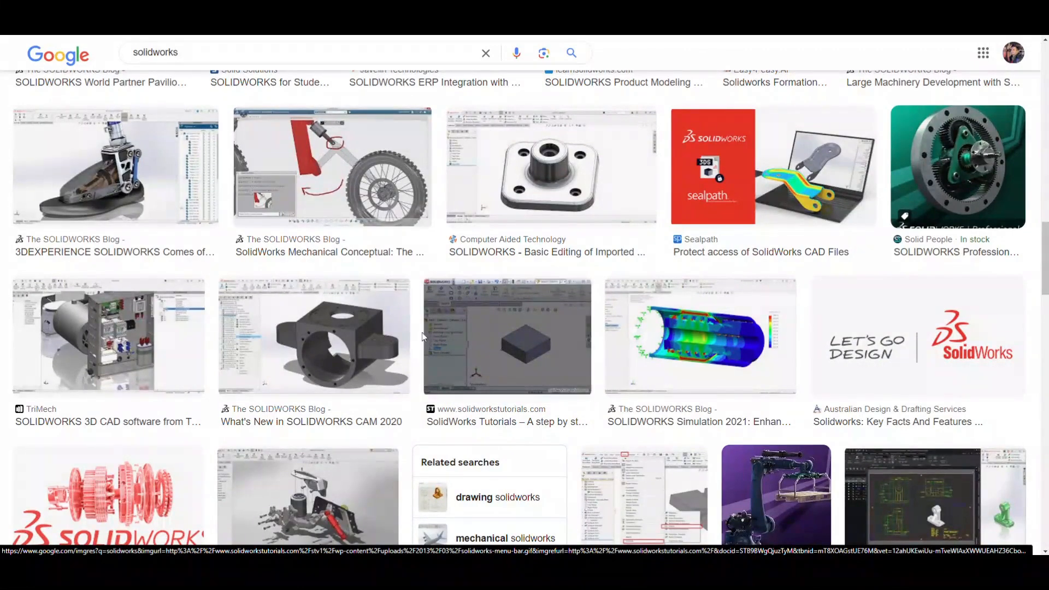
{"action": "scroll", "coordinate": [464, 317], "scroll_direction": "up", "scroll_amount": 2}
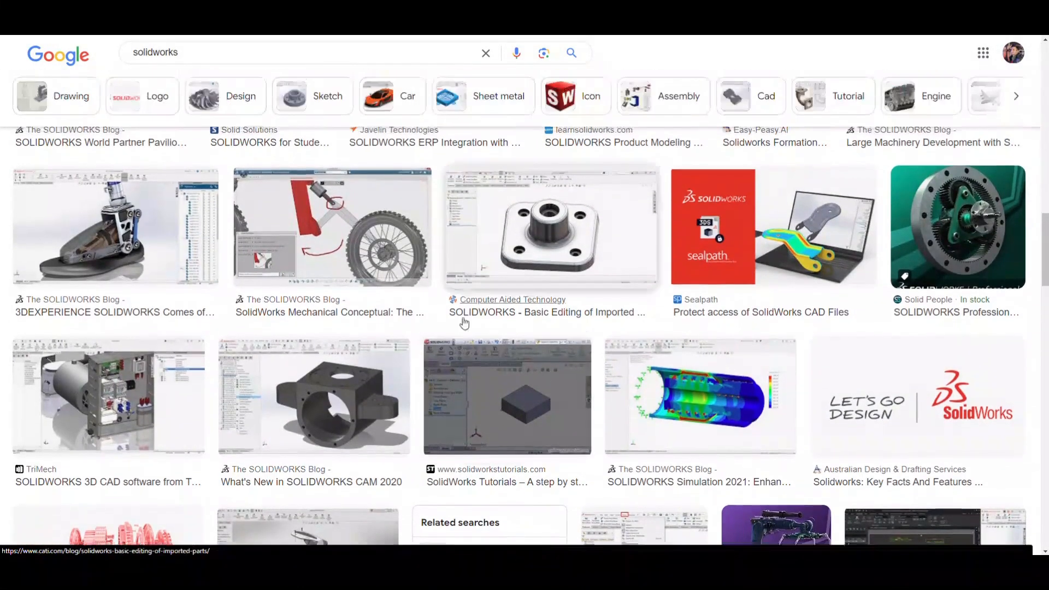
{"action": "scroll", "coordinate": [366, 306], "scroll_direction": "up", "scroll_amount": 1}
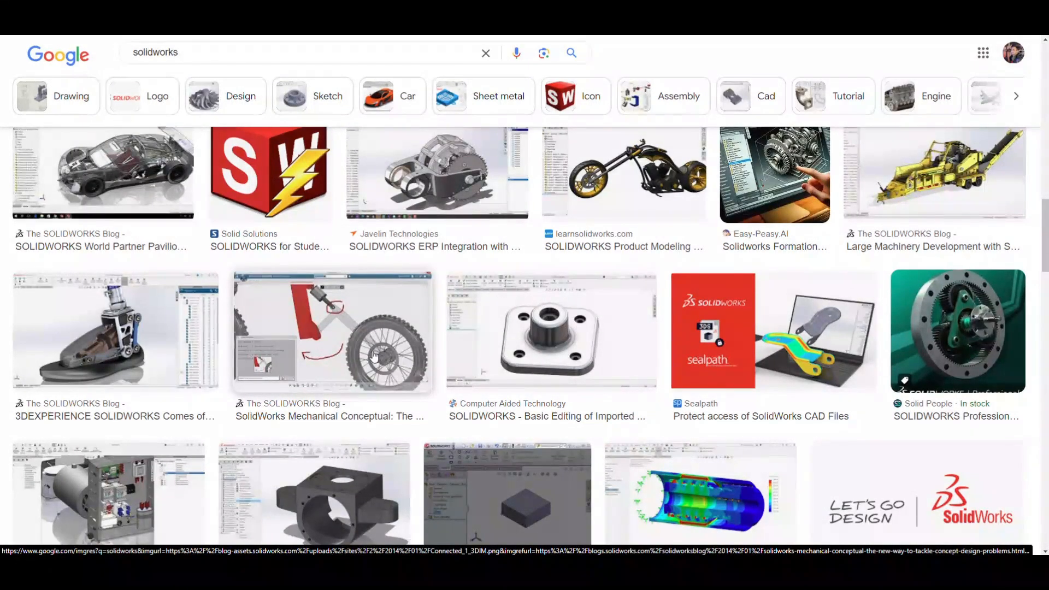
{"action": "scroll", "coordinate": [396, 350], "scroll_direction": "up", "scroll_amount": 10}
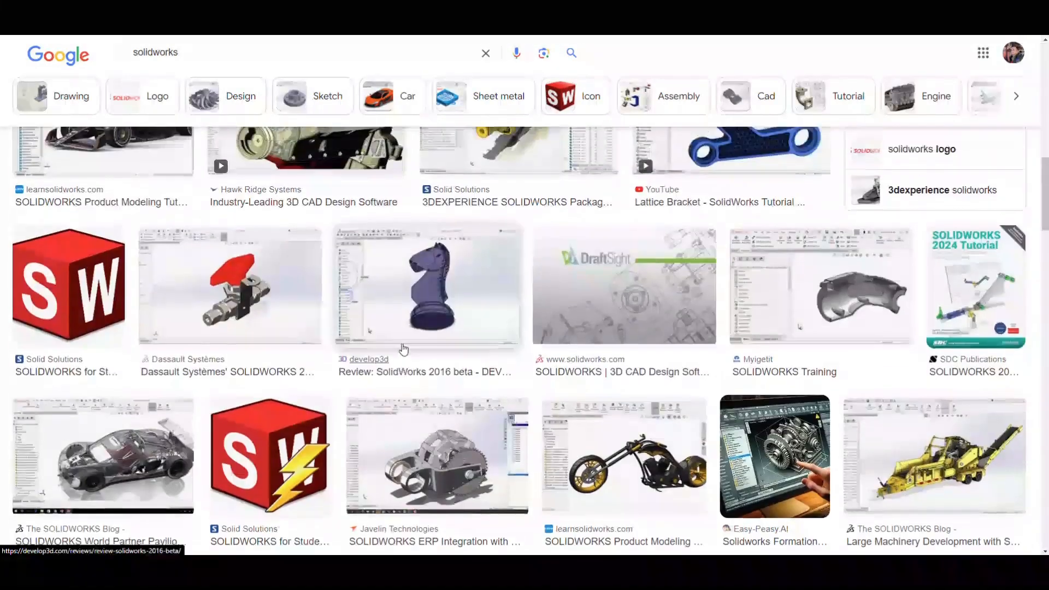
{"action": "scroll", "coordinate": [399, 351], "scroll_direction": "up", "scroll_amount": 2}
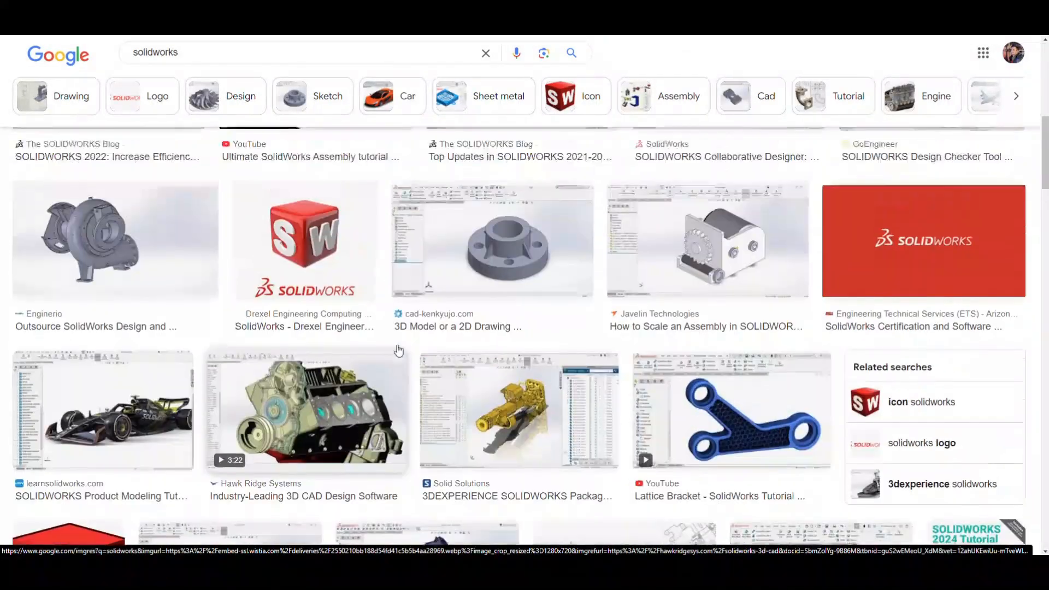
{"action": "scroll", "coordinate": [399, 351], "scroll_direction": "down", "scroll_amount": 2}
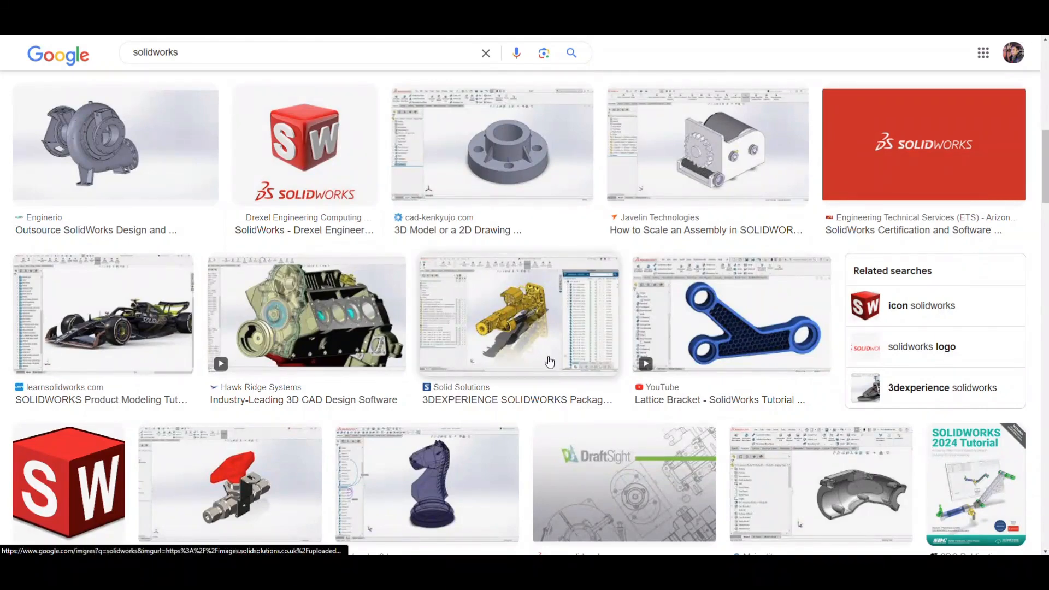
Skim the "solidworks" image results from the beginning through the further rows of parts, assemblies, structural frames and sketching tools.
{"action": "scroll", "coordinate": [527, 377], "scroll_direction": "up", "scroll_amount": 4}
{"action": "scroll", "coordinate": [526, 377], "scroll_direction": "up", "scroll_amount": 8}
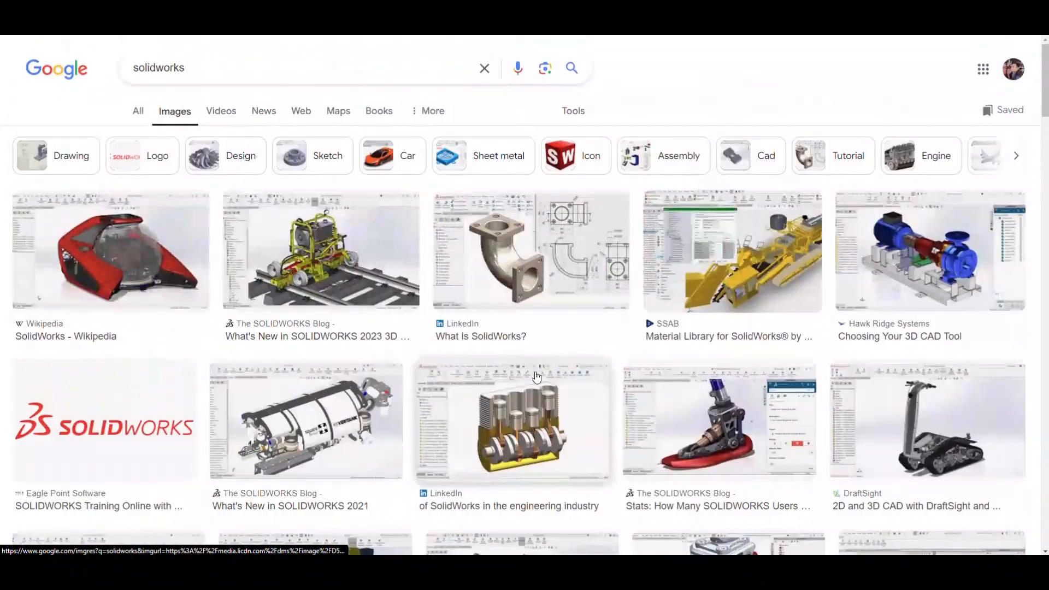
{"action": "scroll", "coordinate": [533, 376], "scroll_direction": "down", "scroll_amount": 8}
{"action": "scroll", "coordinate": [537, 374], "scroll_direction": "down", "scroll_amount": 14}
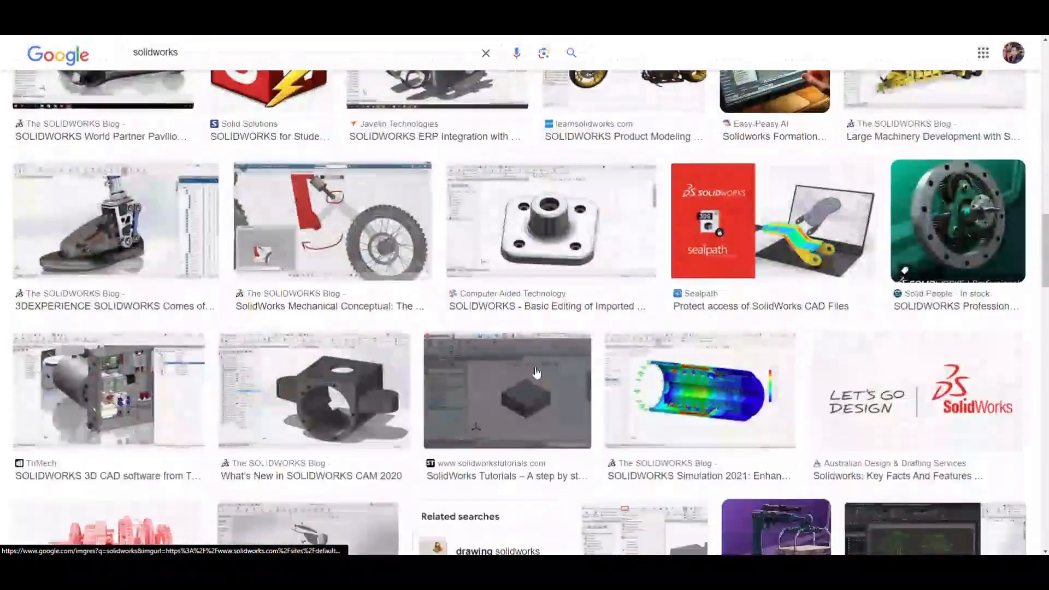
{"action": "scroll", "coordinate": [537, 373], "scroll_direction": "down", "scroll_amount": 3}
{"action": "scroll", "coordinate": [536, 374], "scroll_direction": "up", "scroll_amount": 4}
{"action": "scroll", "coordinate": [537, 373], "scroll_direction": "down", "scroll_amount": 8}
{"action": "scroll", "coordinate": [537, 373], "scroll_direction": "up", "scroll_amount": 12}
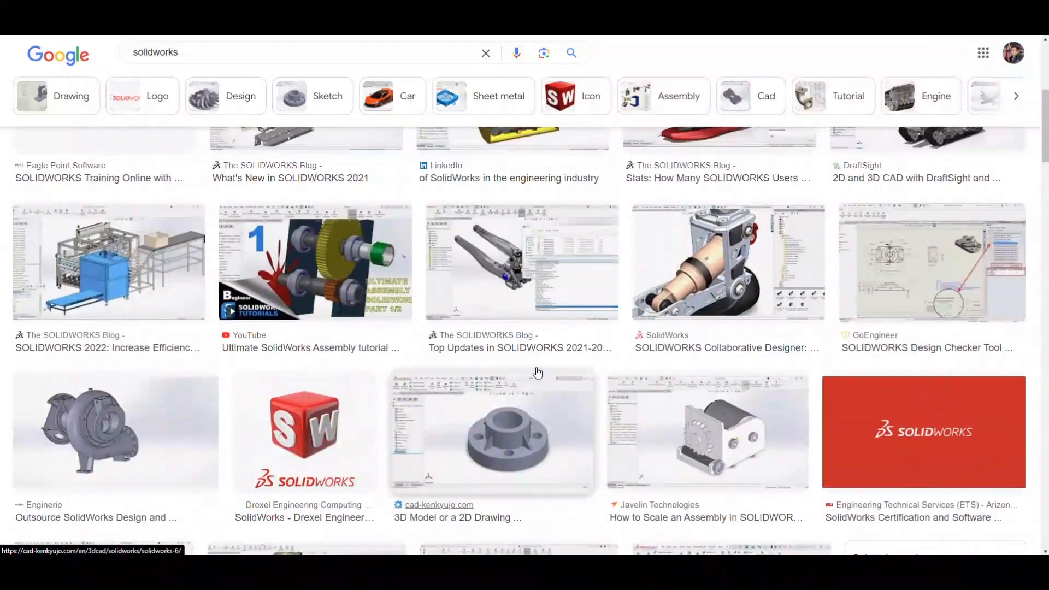
{"action": "scroll", "coordinate": [538, 373], "scroll_direction": "up", "scroll_amount": 1}
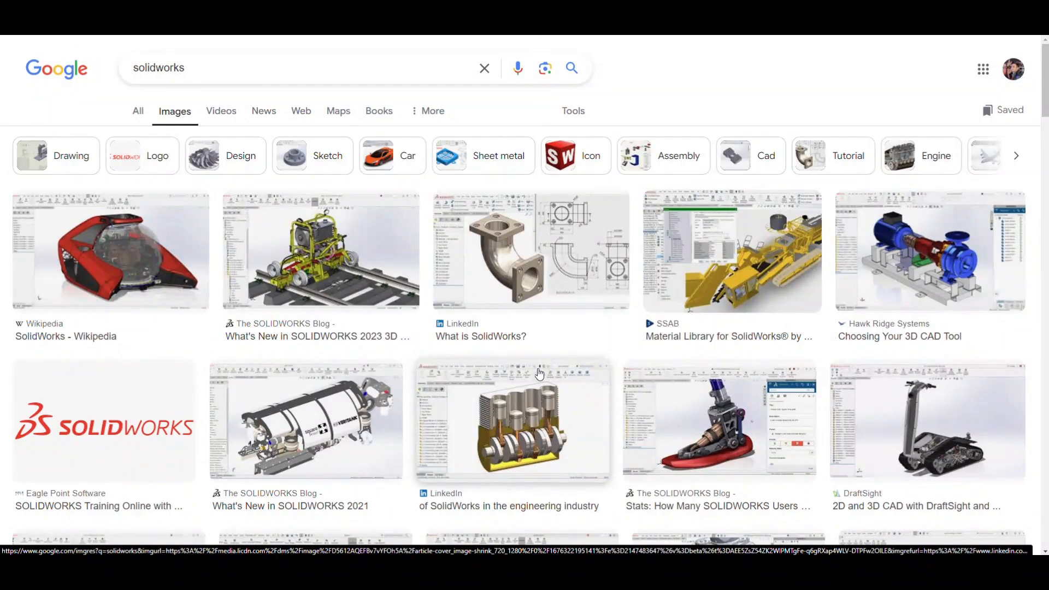
{"action": "scroll", "coordinate": [540, 375], "scroll_direction": "down", "scroll_amount": 9}
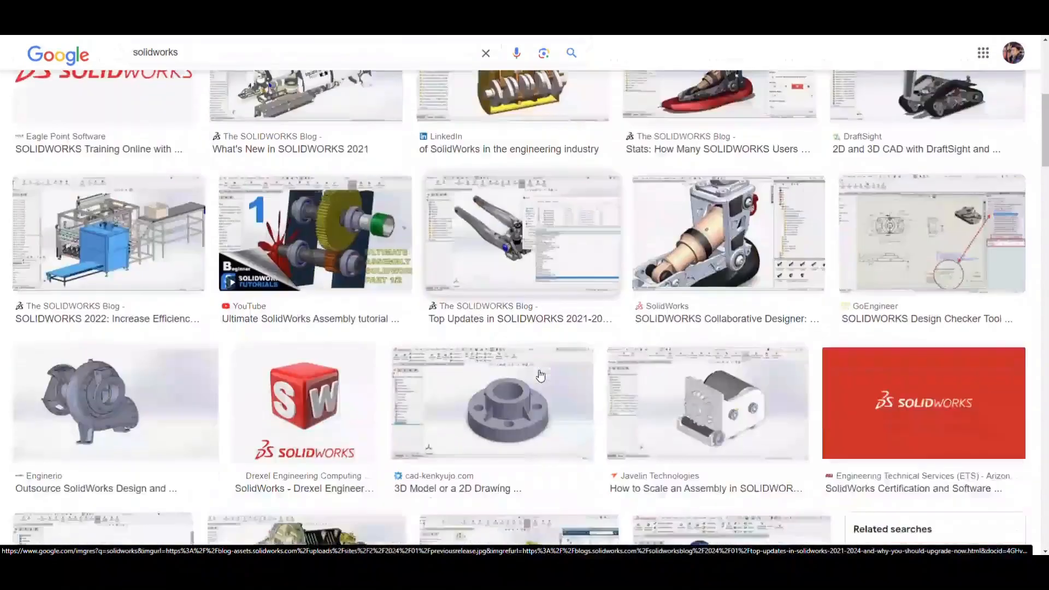
{"action": "scroll", "coordinate": [541, 375], "scroll_direction": "down", "scroll_amount": 8}
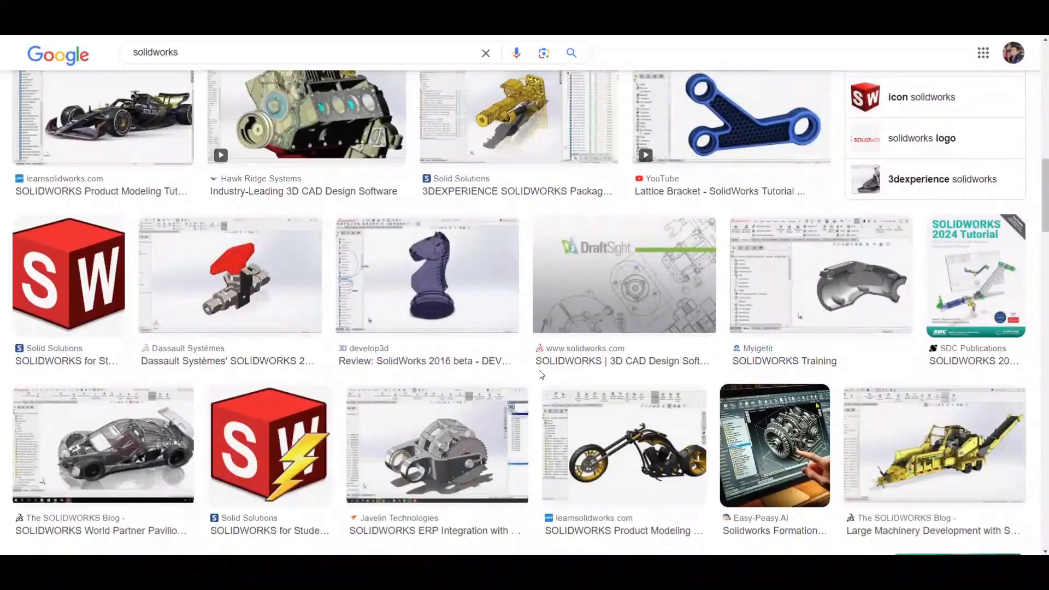
{"action": "scroll", "coordinate": [541, 375], "scroll_direction": "down", "scroll_amount": 7}
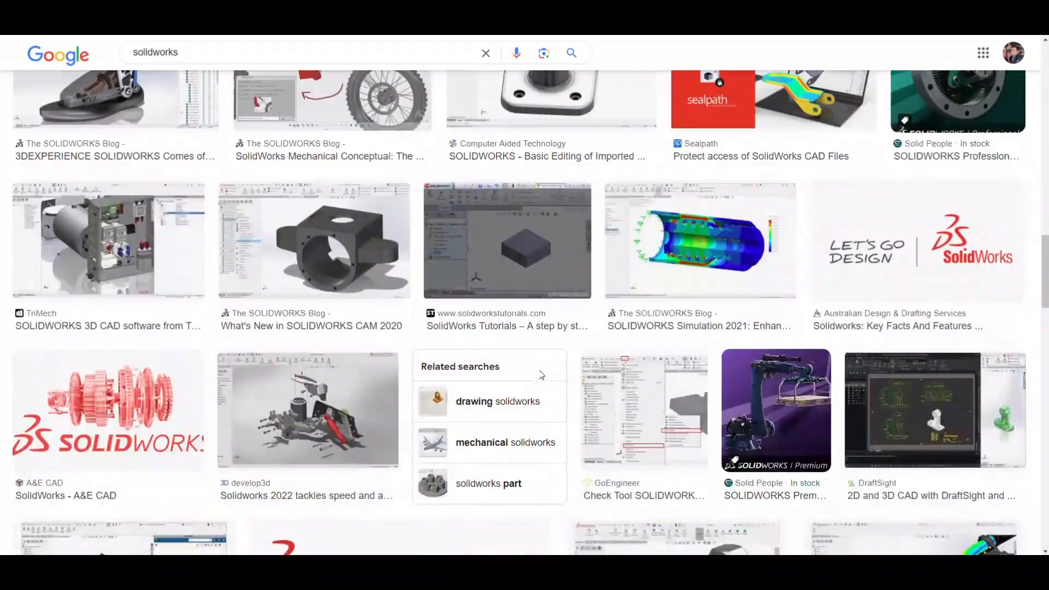
{"action": "scroll", "coordinate": [541, 375], "scroll_direction": "down", "scroll_amount": 8}
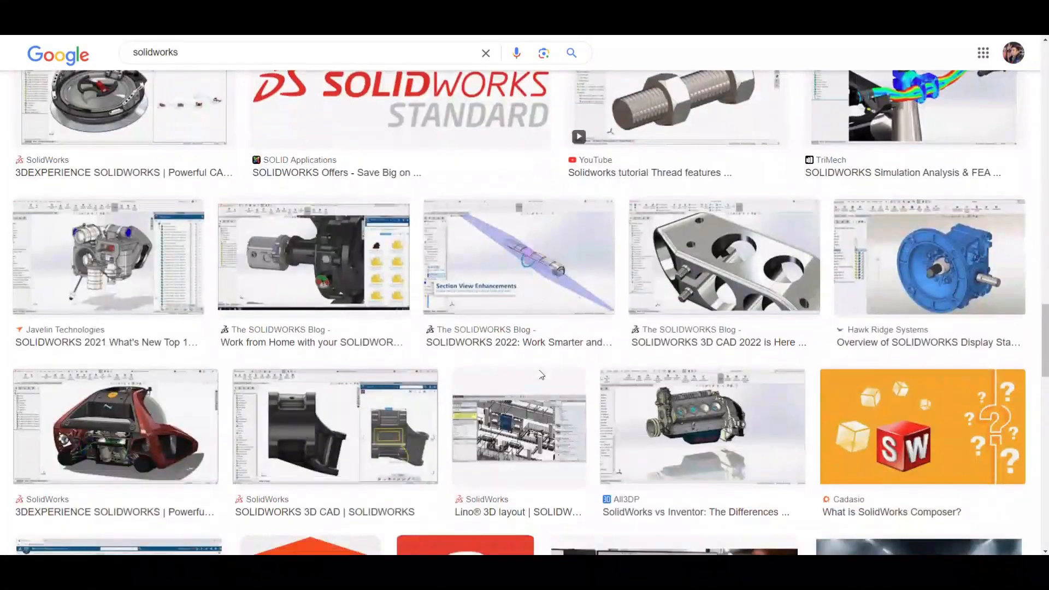
{"action": "scroll", "coordinate": [541, 375], "scroll_direction": "down", "scroll_amount": 12}
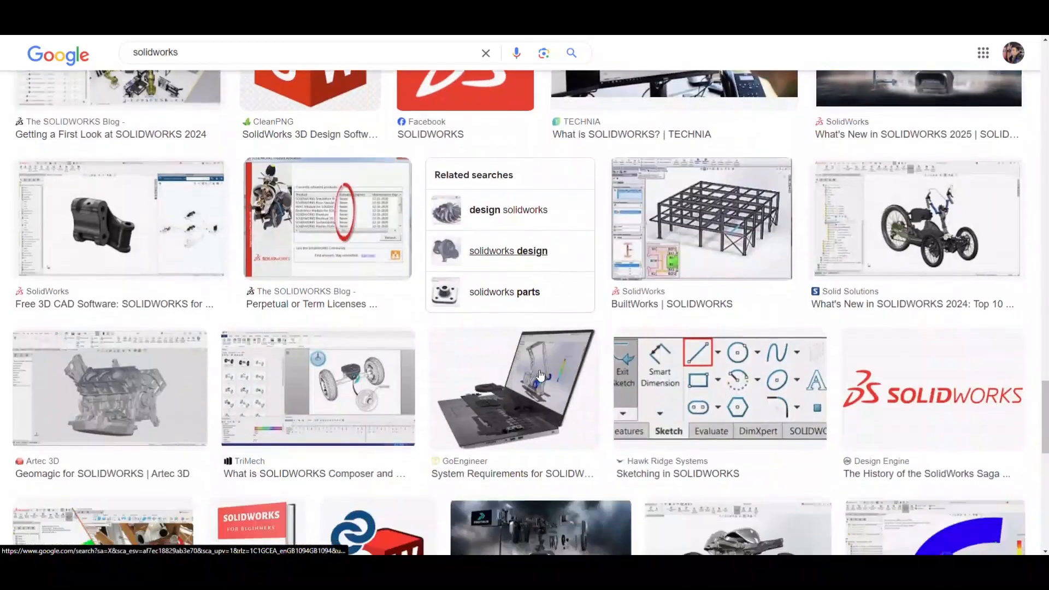
{"action": "scroll", "coordinate": [540, 375], "scroll_direction": "up", "scroll_amount": 5}
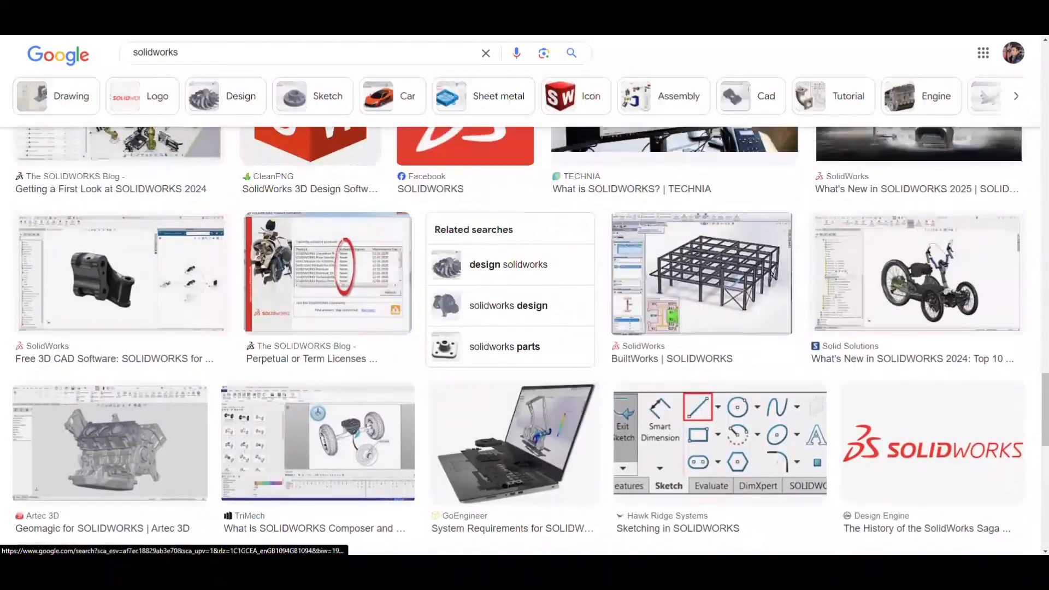
Search Google Images for "solidworks 2d desings" and look over the first rows of 2D drawing examples.
{"action": "left_click", "coordinate": [235, 58]}
{"action": "type", "text": "2d d"}
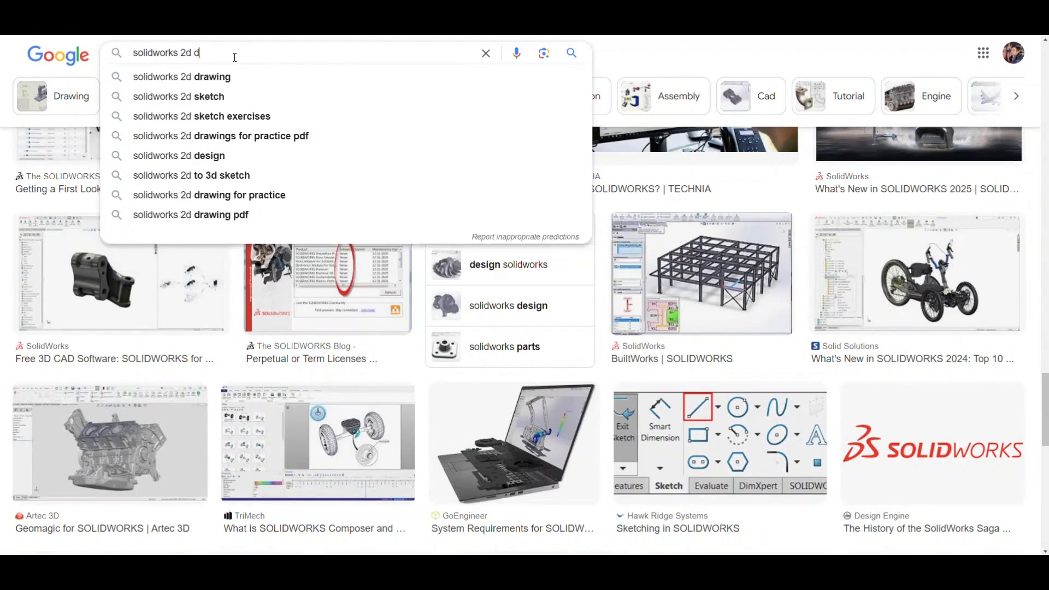
{"action": "type", "text": "esings"}
{"action": "key", "text": "Return"}
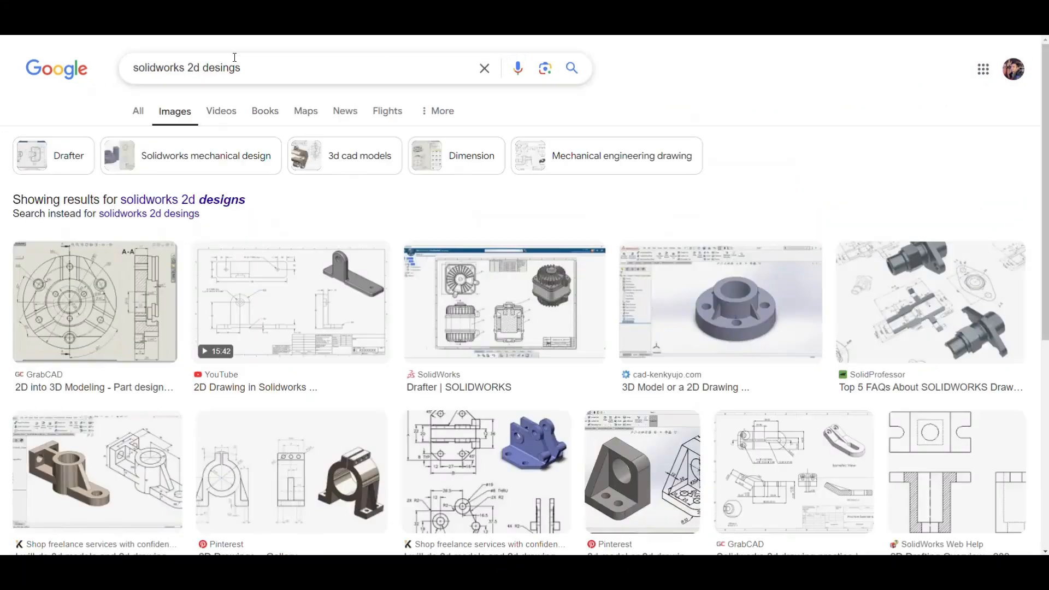
{"action": "scroll", "coordinate": [265, 304], "scroll_direction": "down", "scroll_amount": 3}
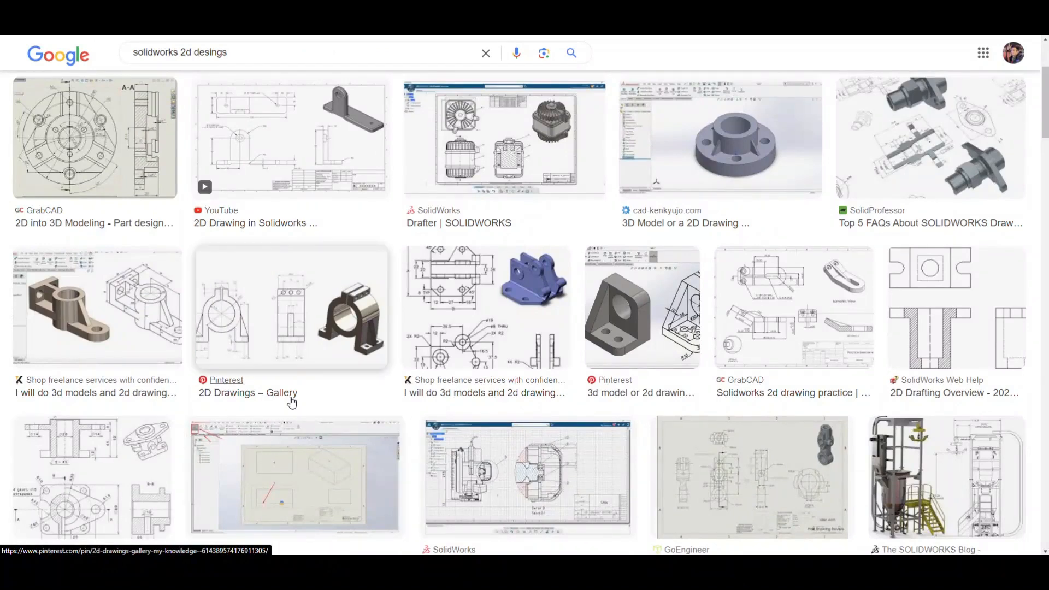
{"action": "scroll", "coordinate": [358, 344], "scroll_direction": "up", "scroll_amount": 3}
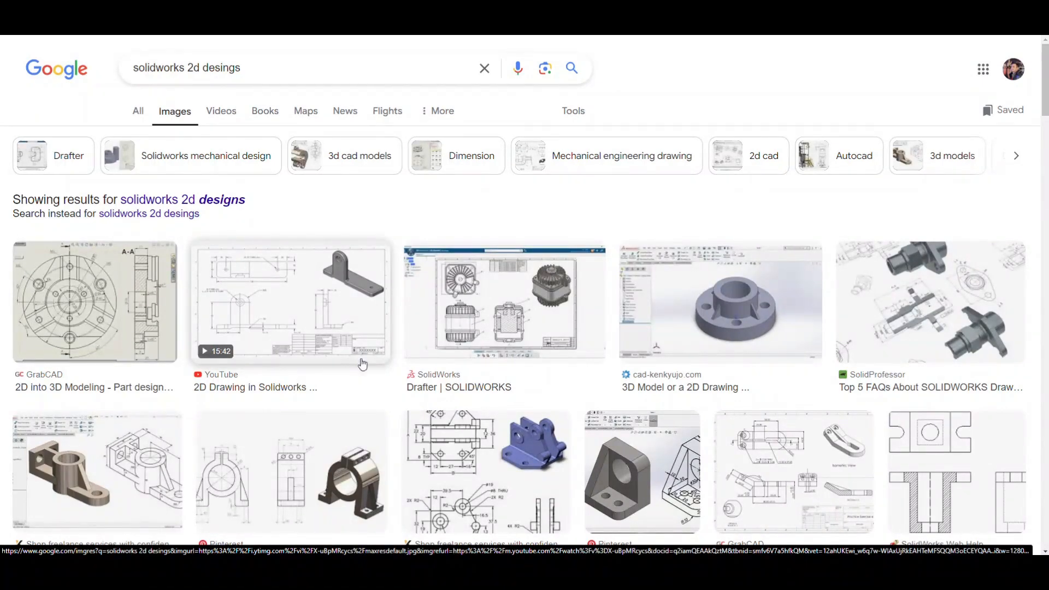
Return to the "solidworks" image results and examine the rows with structural frames, vehicles, engines, gearboxes and section views.
{"action": "scroll", "coordinate": [451, 368], "scroll_direction": "down", "scroll_amount": 20}
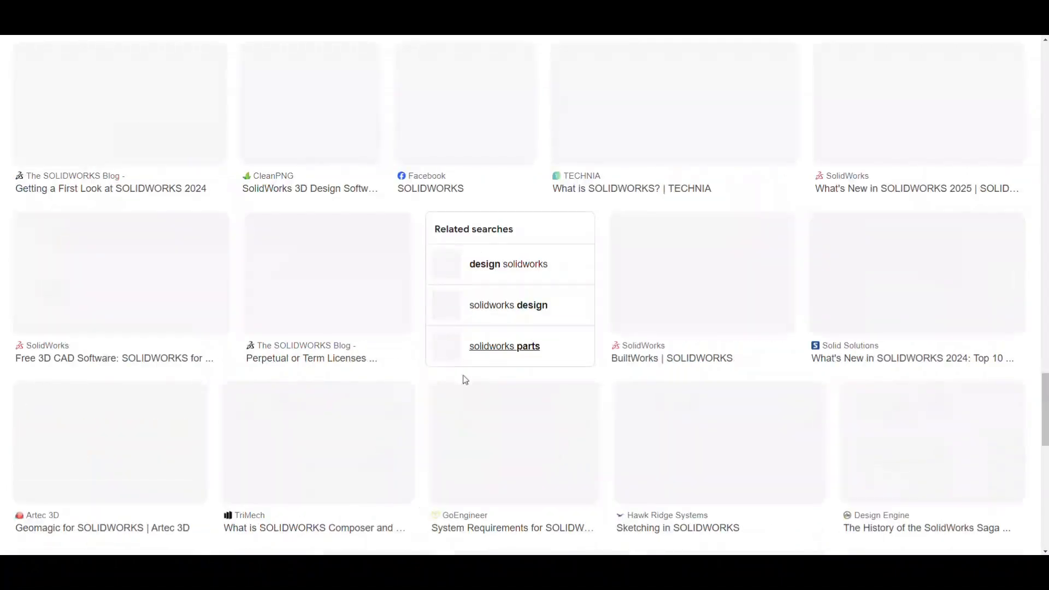
{"action": "scroll", "coordinate": [488, 389], "scroll_direction": "up", "scroll_amount": 5}
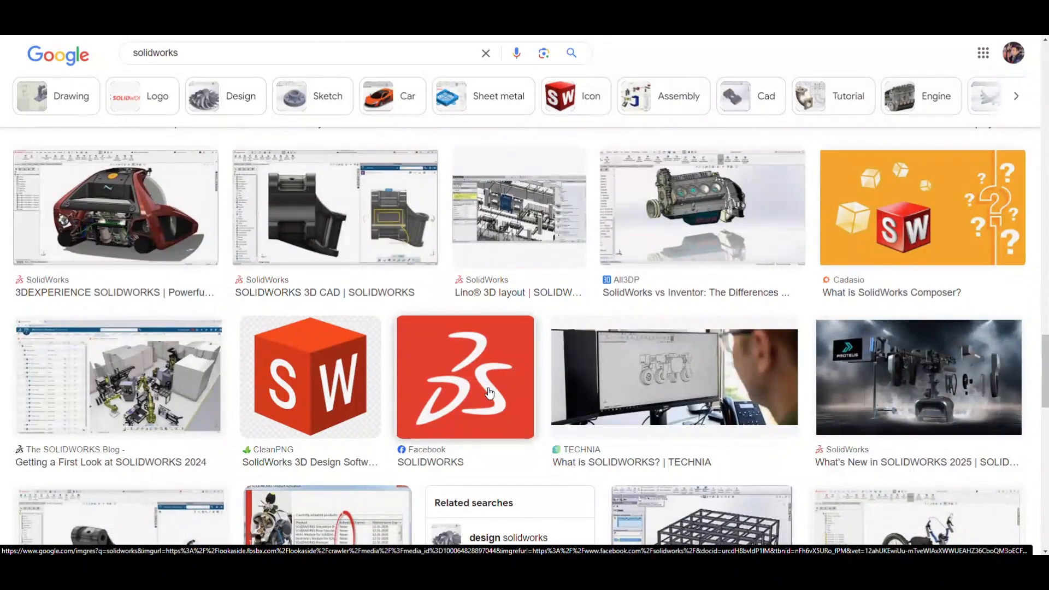
{"action": "scroll", "coordinate": [490, 392], "scroll_direction": "up", "scroll_amount": 1}
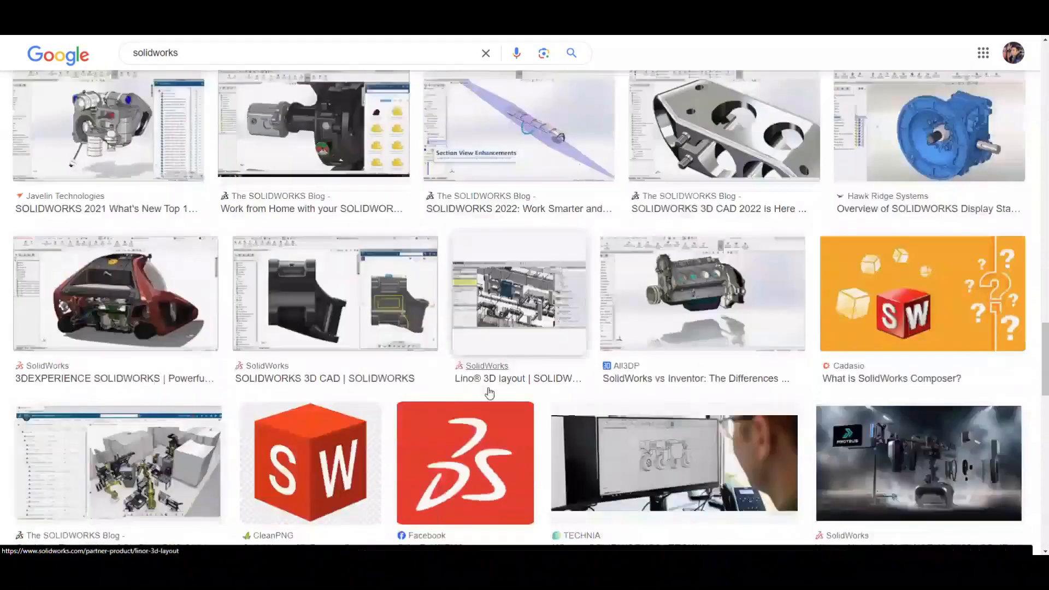
{"action": "scroll", "coordinate": [490, 393], "scroll_direction": "down", "scroll_amount": 6}
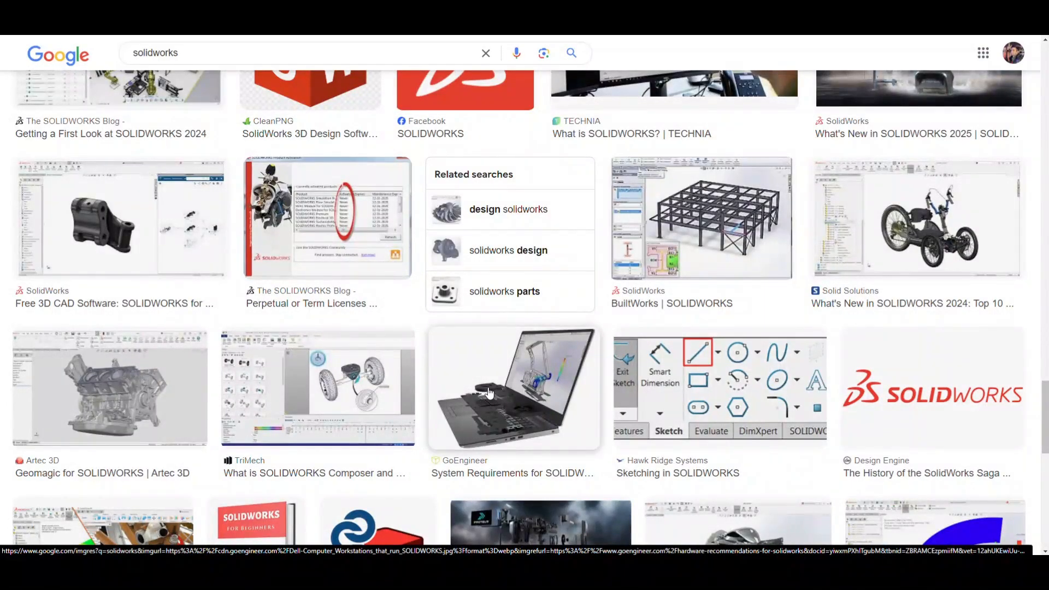
{"action": "scroll", "coordinate": [489, 392], "scroll_direction": "up", "scroll_amount": 10}
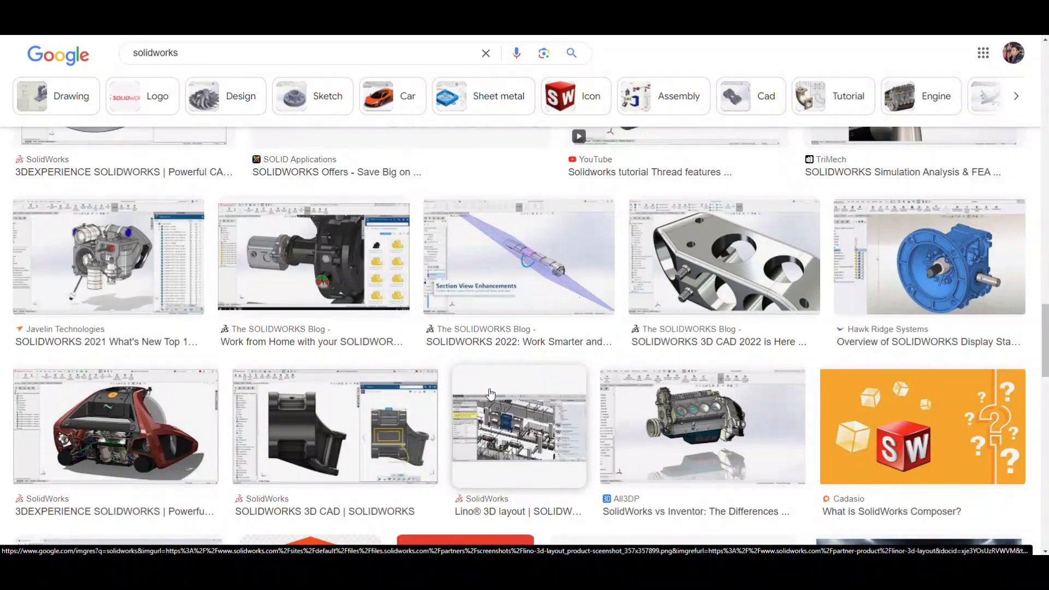
{"action": "scroll", "coordinate": [489, 394], "scroll_direction": "up", "scroll_amount": 6}
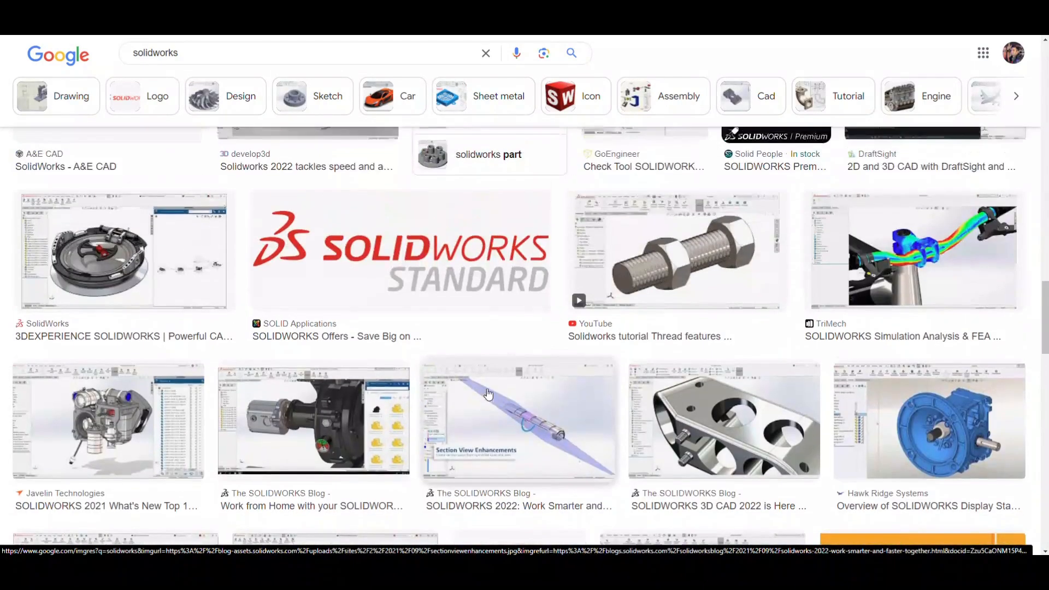
Review the earlier "solidworks" image rows, from the simulation and robot examples back to the first results.
{"action": "scroll", "coordinate": [489, 394], "scroll_direction": "up", "scroll_amount": 3}
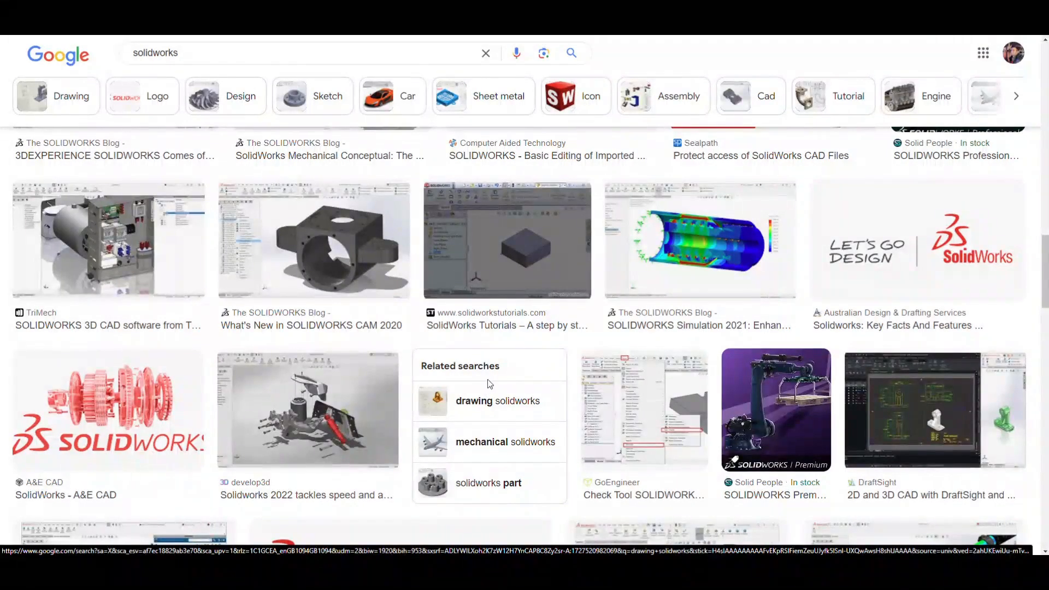
{"action": "scroll", "coordinate": [491, 392], "scroll_direction": "up", "scroll_amount": 10}
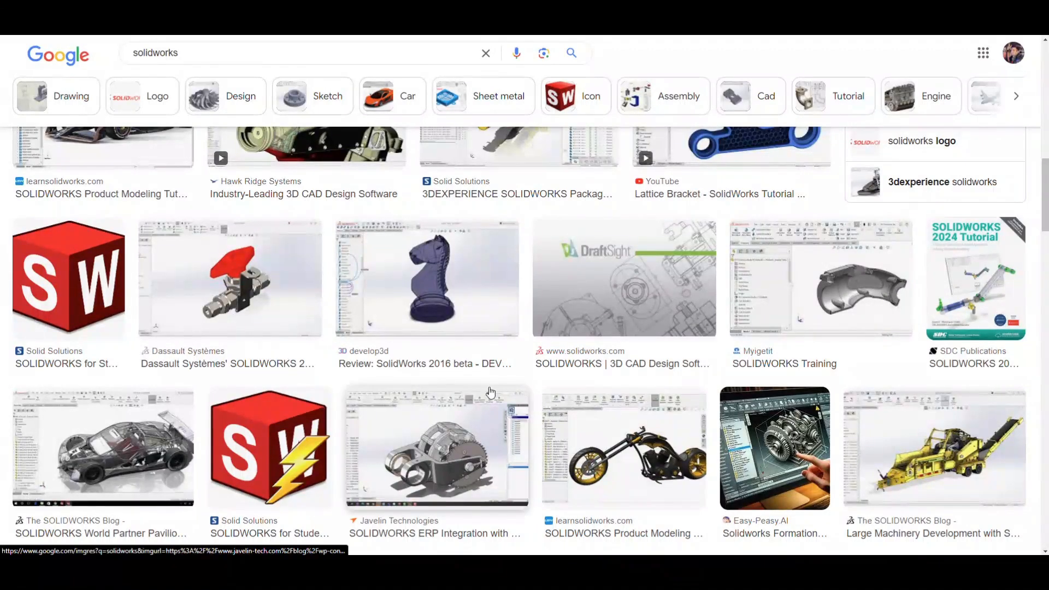
{"action": "scroll", "coordinate": [490, 393], "scroll_direction": "up", "scroll_amount": 8}
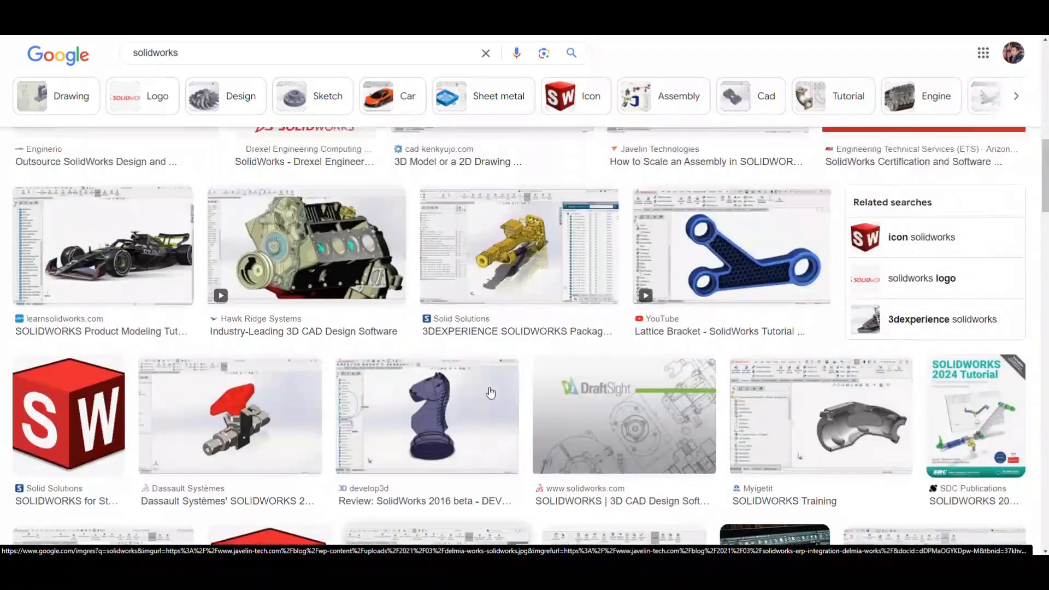
{"action": "scroll", "coordinate": [490, 393], "scroll_direction": "up", "scroll_amount": 2}
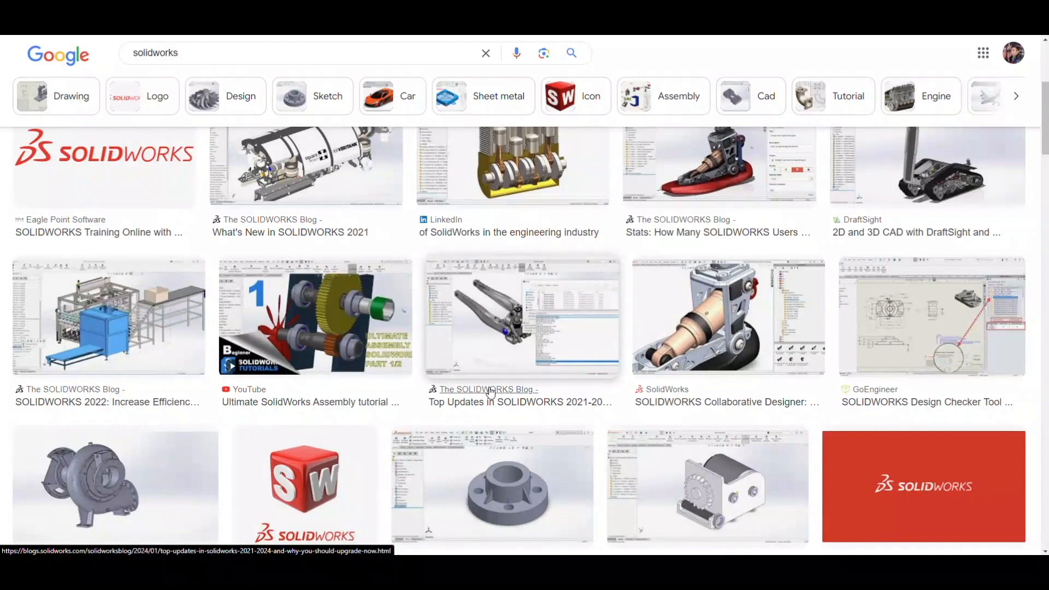
{"action": "scroll", "coordinate": [490, 392], "scroll_direction": "up", "scroll_amount": 3}
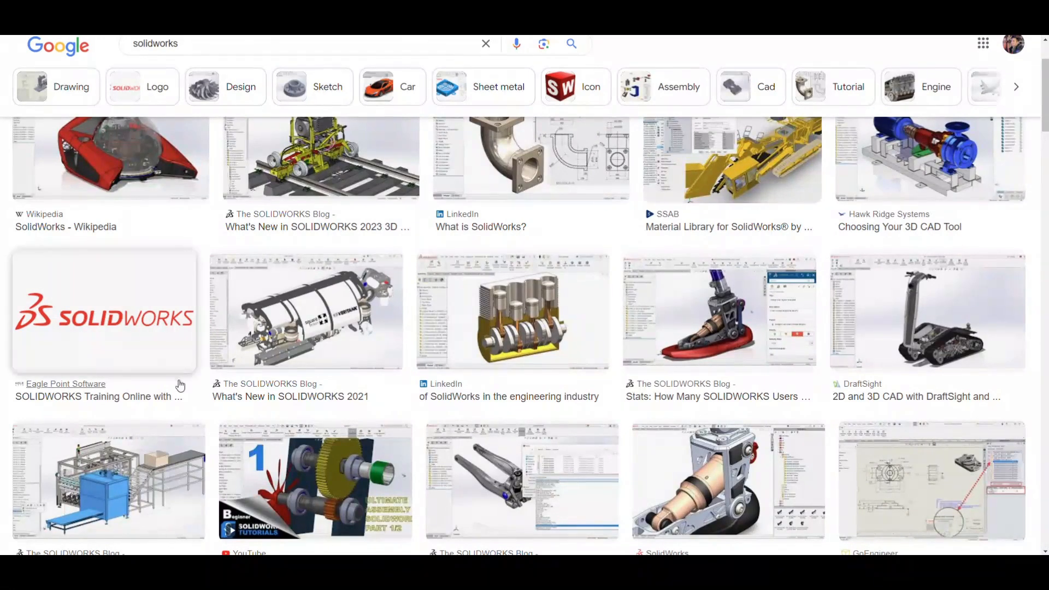
{"action": "scroll", "coordinate": [189, 392], "scroll_direction": "up", "scroll_amount": 2}
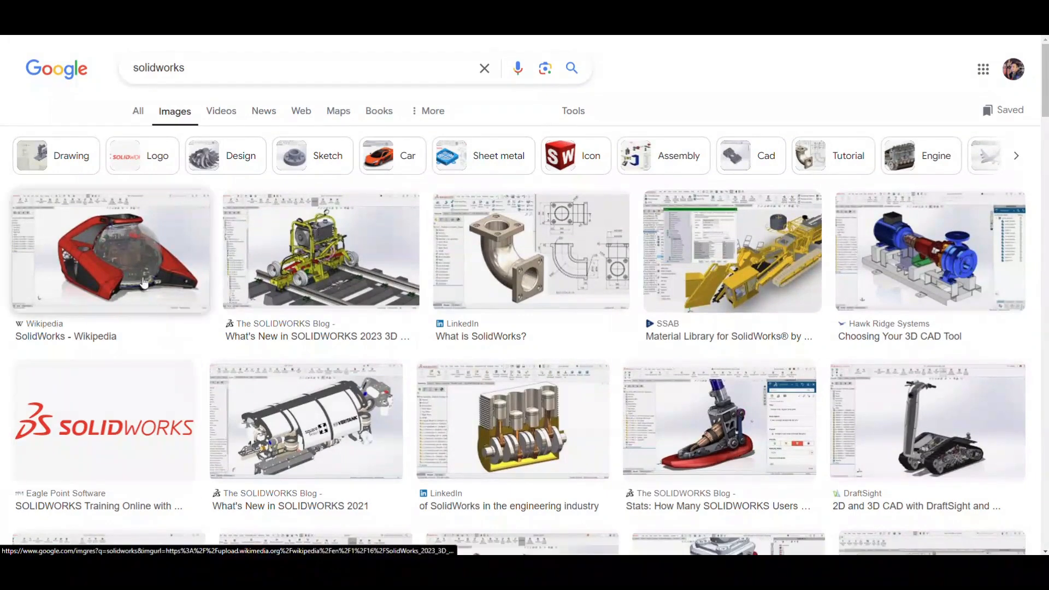
Search Google Images for "solidworks architecture" and look over the house, floor plan and building structure examples.
{"action": "left_click", "coordinate": [281, 70]}
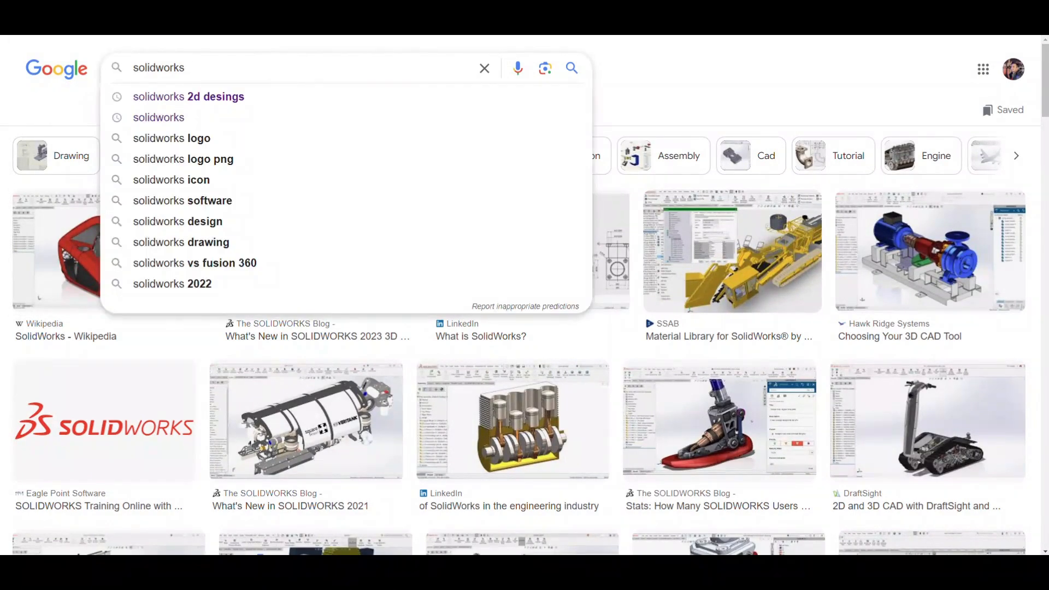
{"action": "type", "text": "architecture"}
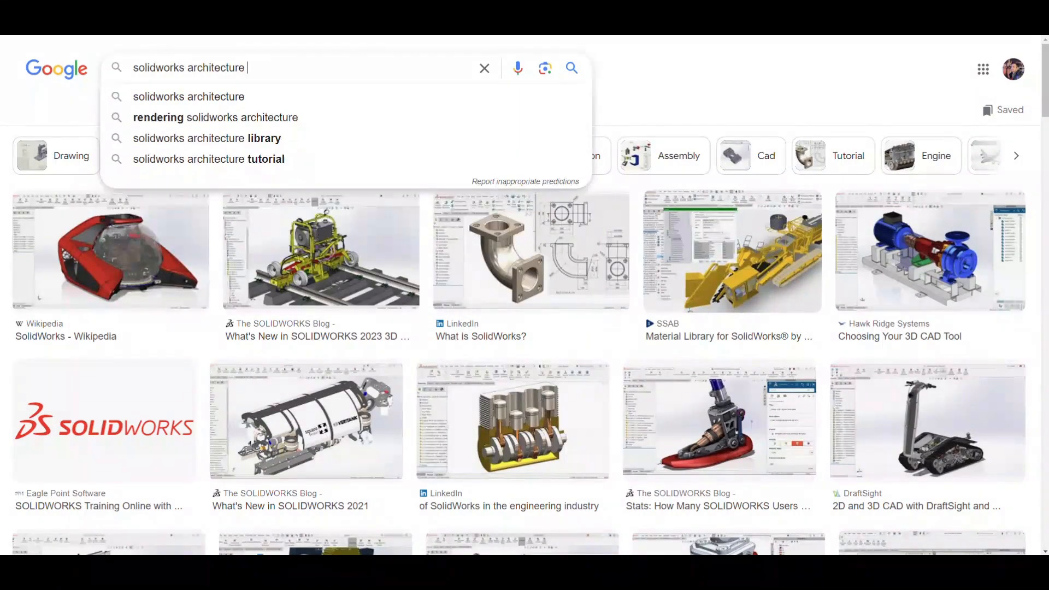
{"action": "key", "text": "Return"}
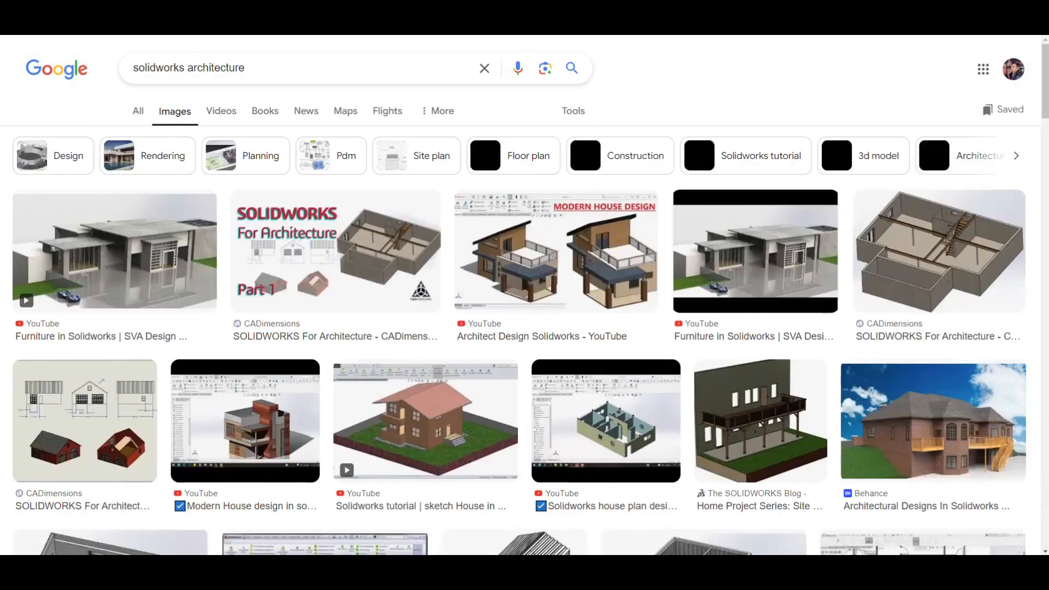
{"action": "scroll", "coordinate": [465, 350], "scroll_direction": "down", "scroll_amount": 5}
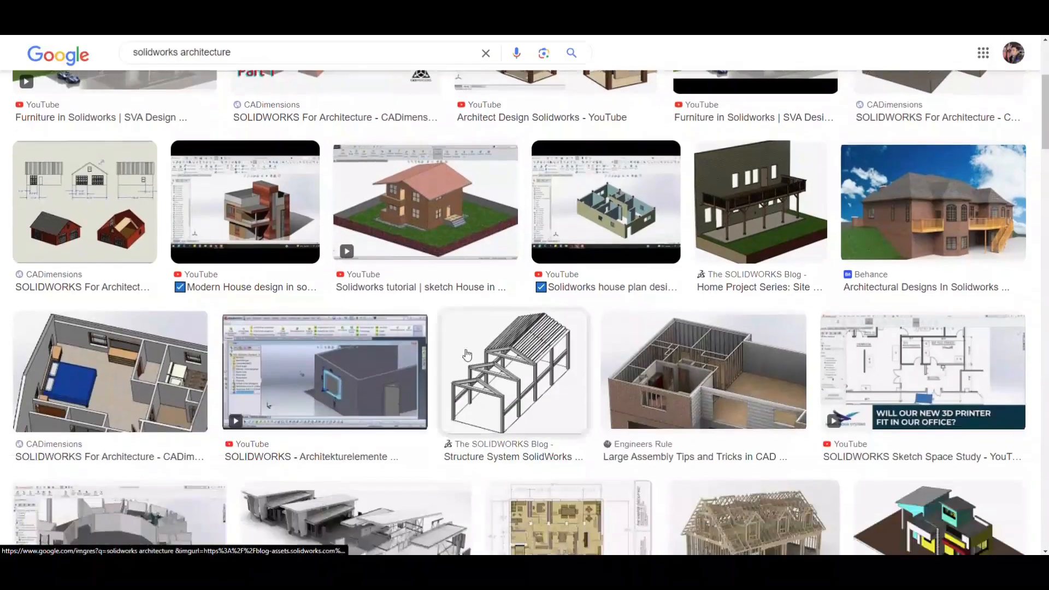
{"action": "scroll", "coordinate": [466, 356], "scroll_direction": "up", "scroll_amount": 5}
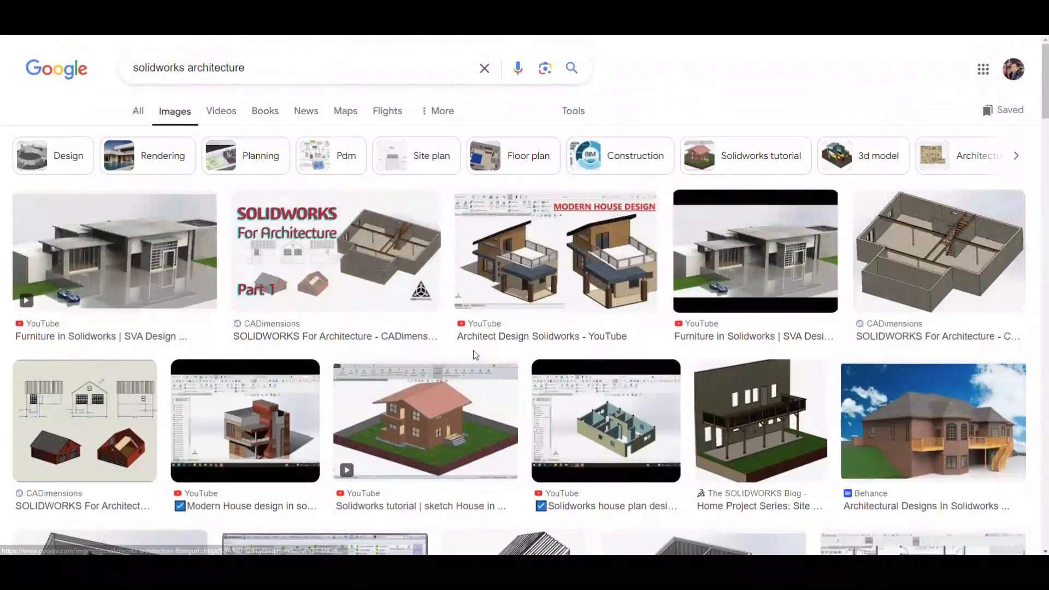
Change the image search to "solidworks aerospace" and browse the rows of aircraft, jet engine and airfoil examples.
{"action": "left_click_drag", "start_coordinate": [297, 74], "coordinate": [195, 70]}
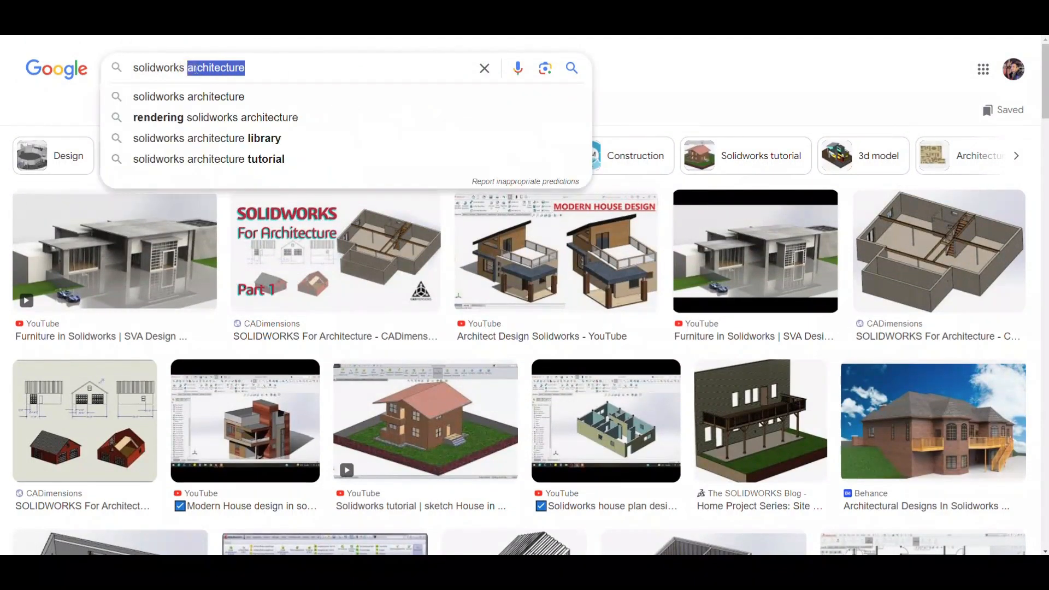
{"action": "type", "text": "aerospace"}
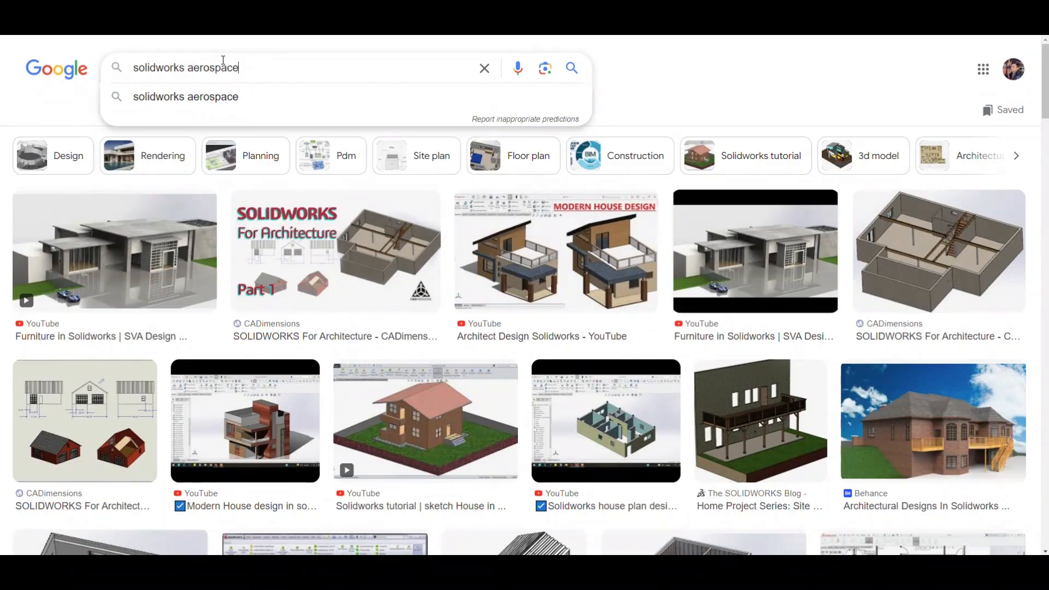
{"action": "key", "text": "Return"}
{"action": "scroll", "coordinate": [354, 452], "scroll_direction": "down", "scroll_amount": 4}
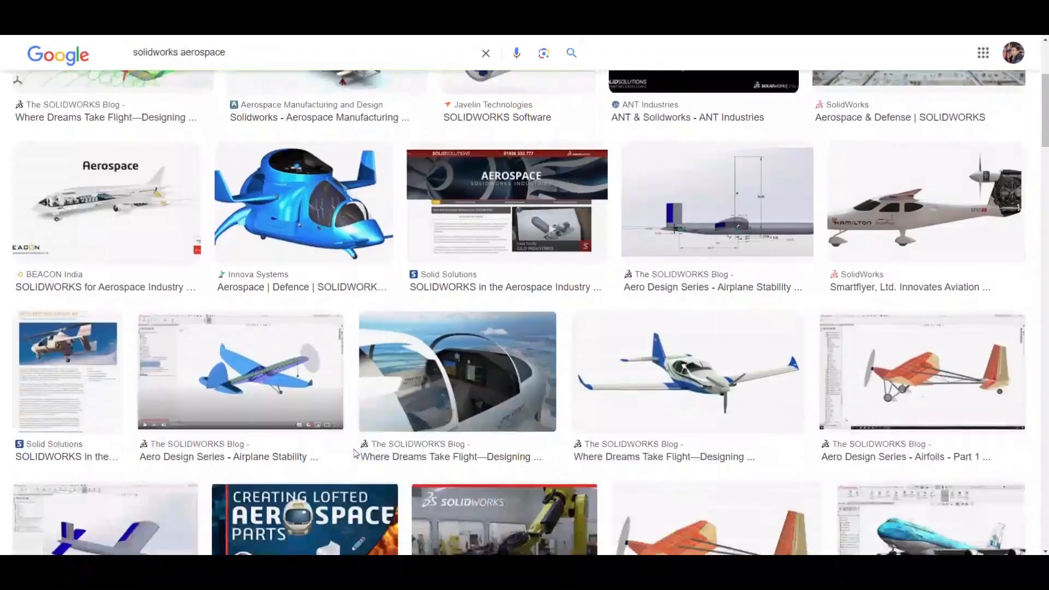
{"action": "scroll", "coordinate": [355, 452], "scroll_direction": "down", "scroll_amount": 3}
{"action": "scroll", "coordinate": [366, 437], "scroll_direction": "down", "scroll_amount": 3}
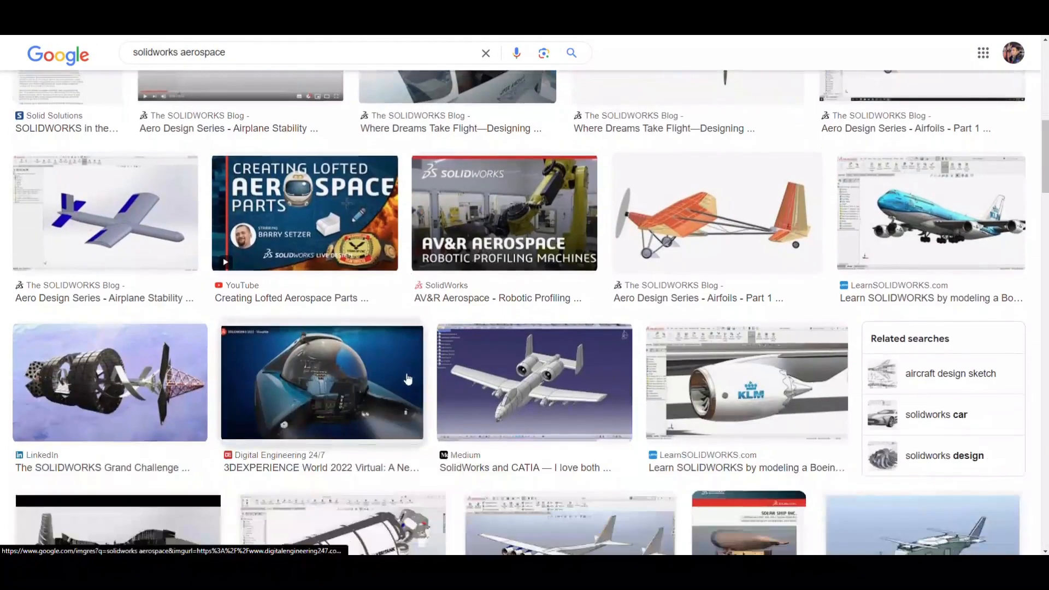
{"action": "scroll", "coordinate": [410, 379], "scroll_direction": "down", "scroll_amount": 3}
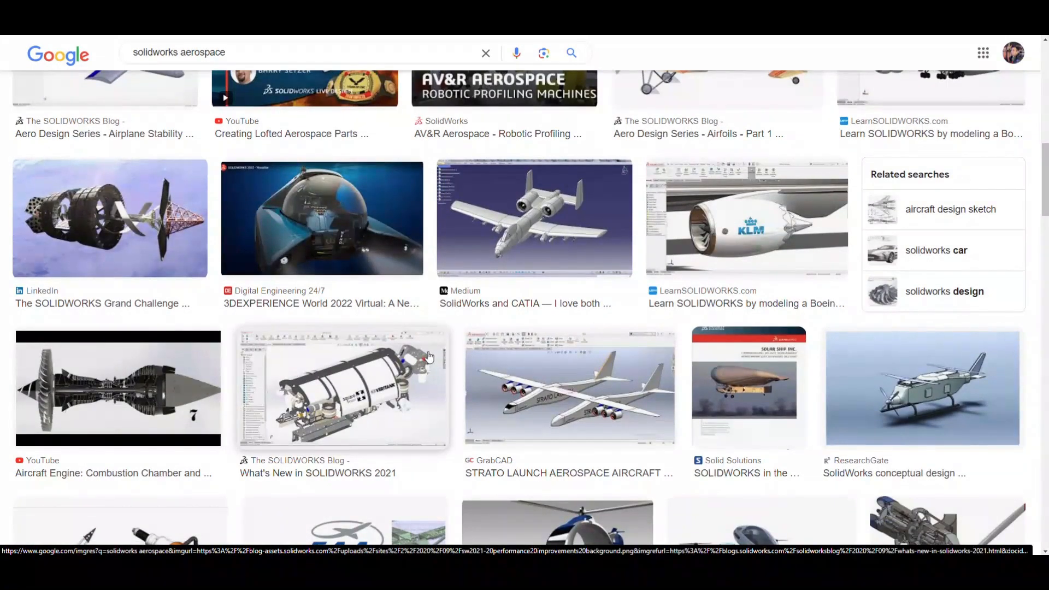
{"action": "scroll", "coordinate": [429, 357], "scroll_direction": "up", "scroll_amount": 10}
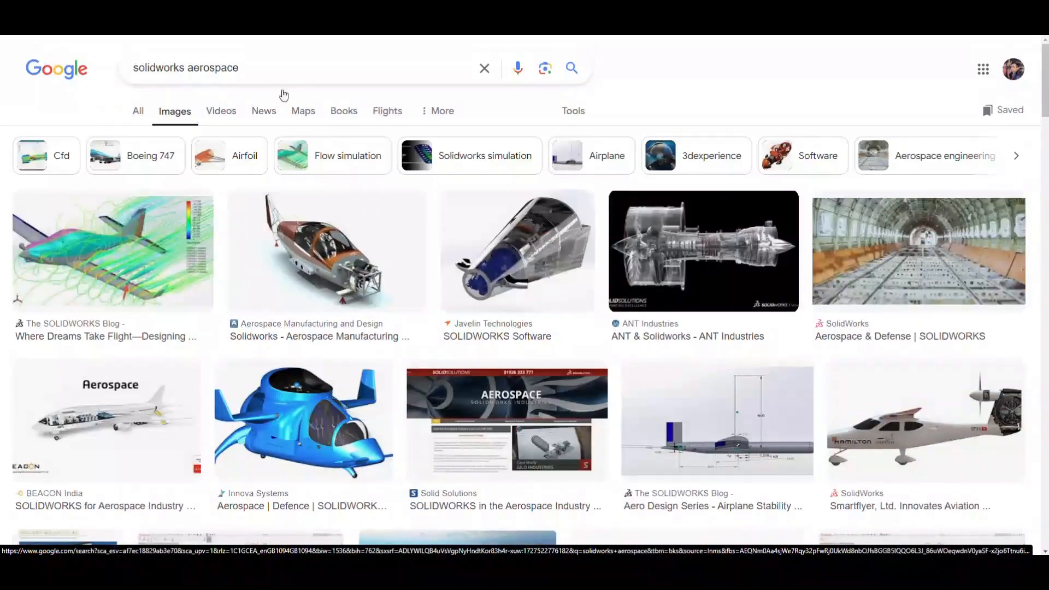
Change the image search to "solidworks 3d printing" and browse the examples of printers, print previews and printable models.
{"action": "left_click_drag", "start_coordinate": [254, 76], "coordinate": [188, 77]}
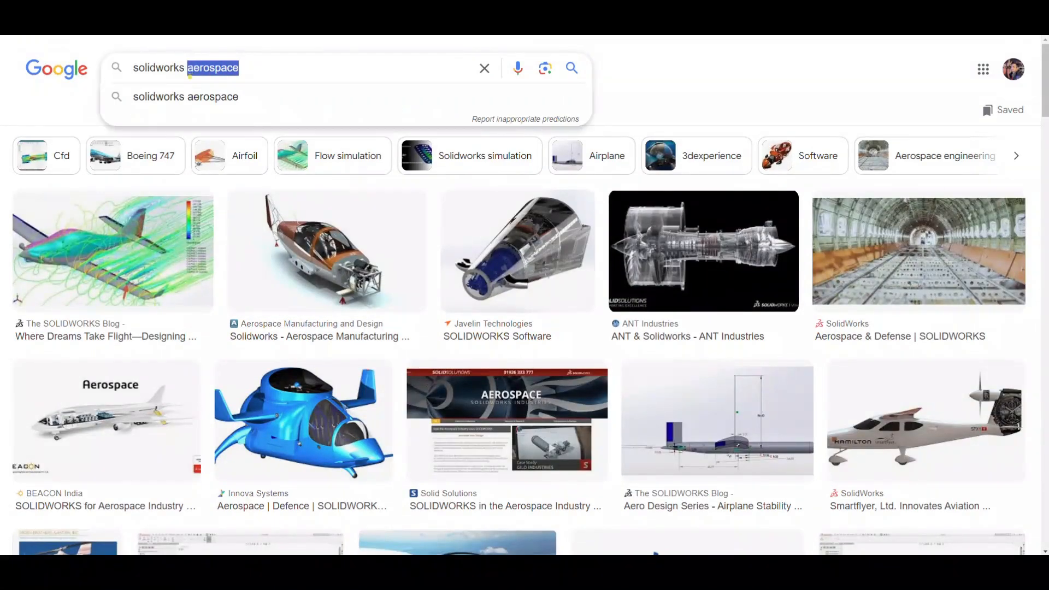
{"action": "type", "text": "3d a"}
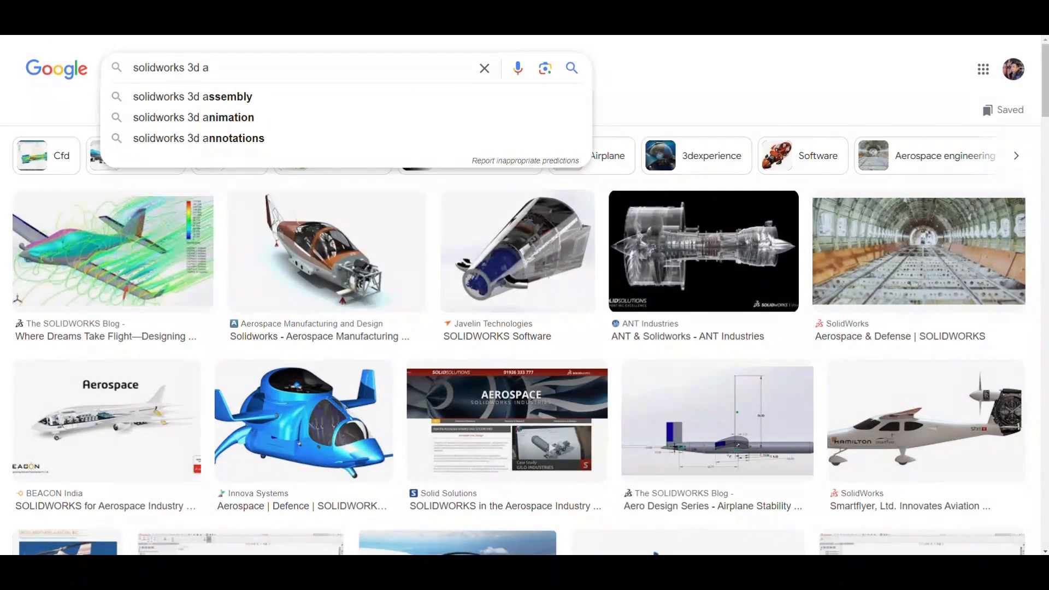
{"action": "key", "text": "BackSpace"}
{"action": "type", "text": "printing"}
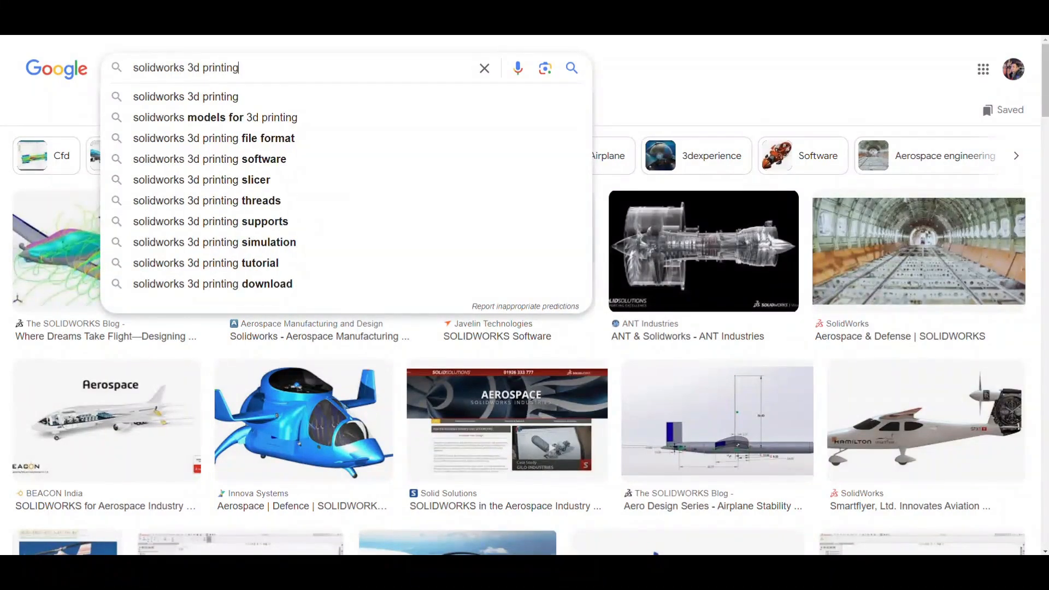
{"action": "key", "text": "Return"}
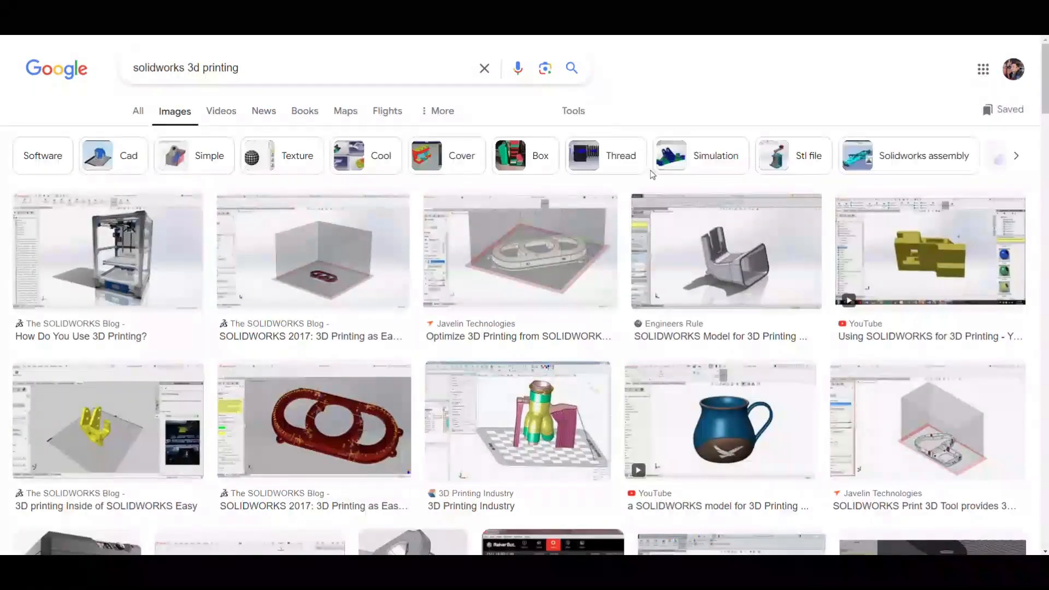
{"action": "scroll", "coordinate": [565, 295], "scroll_direction": "down", "scroll_amount": 3}
{"action": "scroll", "coordinate": [542, 288], "scroll_direction": "up", "scroll_amount": 2}
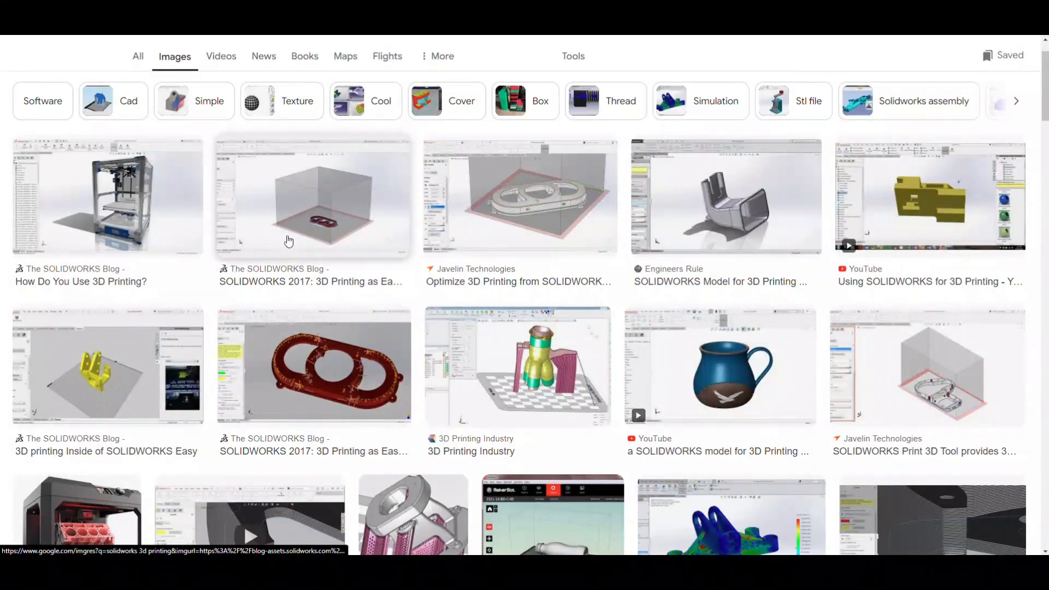
{"action": "scroll", "coordinate": [520, 318], "scroll_direction": "down", "scroll_amount": 8}
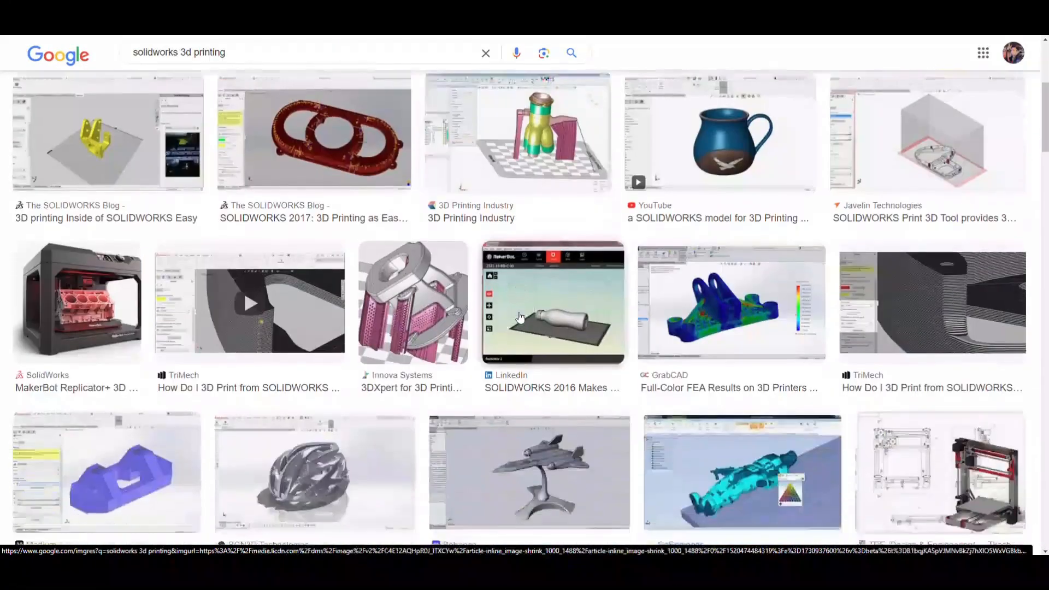
{"action": "scroll", "coordinate": [521, 311], "scroll_direction": "up", "scroll_amount": 7}
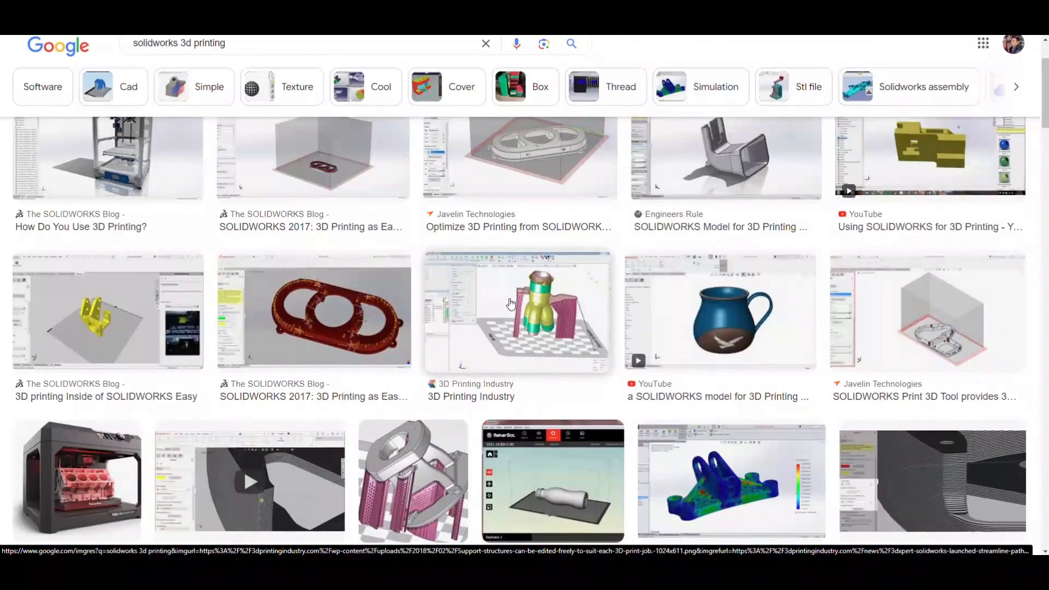
{"action": "scroll", "coordinate": [519, 309], "scroll_direction": "up", "scroll_amount": 2}
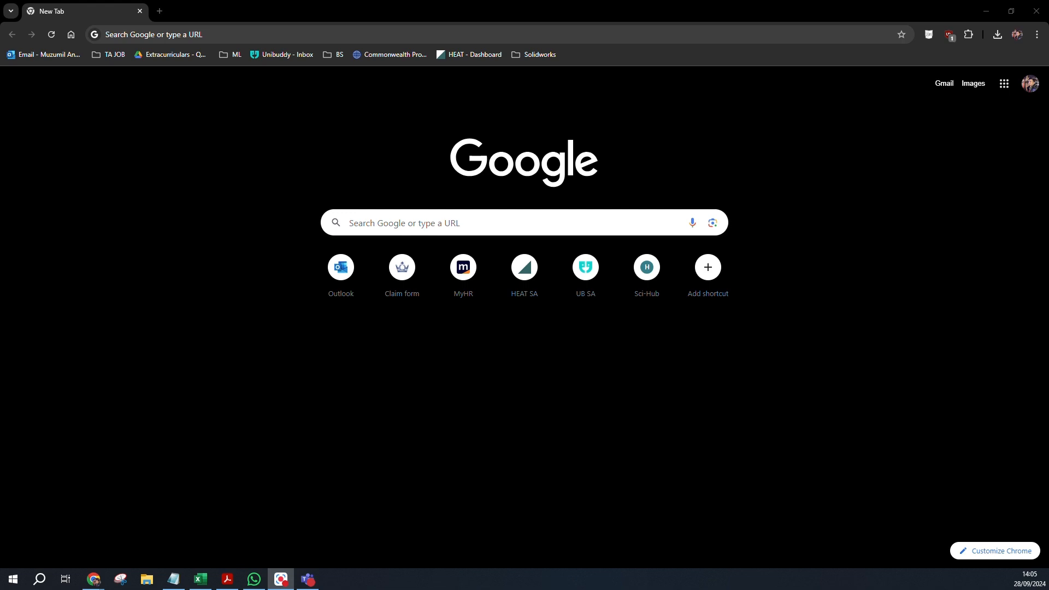
Search Google for "qmul appsanywhere" and open Queen Mary's "Apps anywhere - IT Services" page.
{"action": "left_click", "coordinate": [316, 35]}
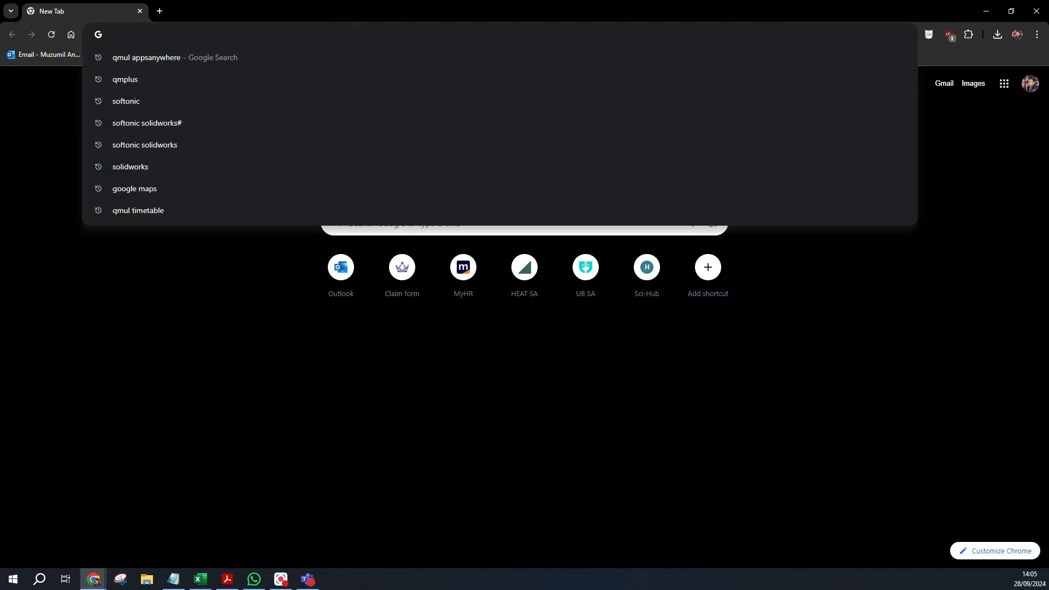
{"action": "type", "text": "qm"}
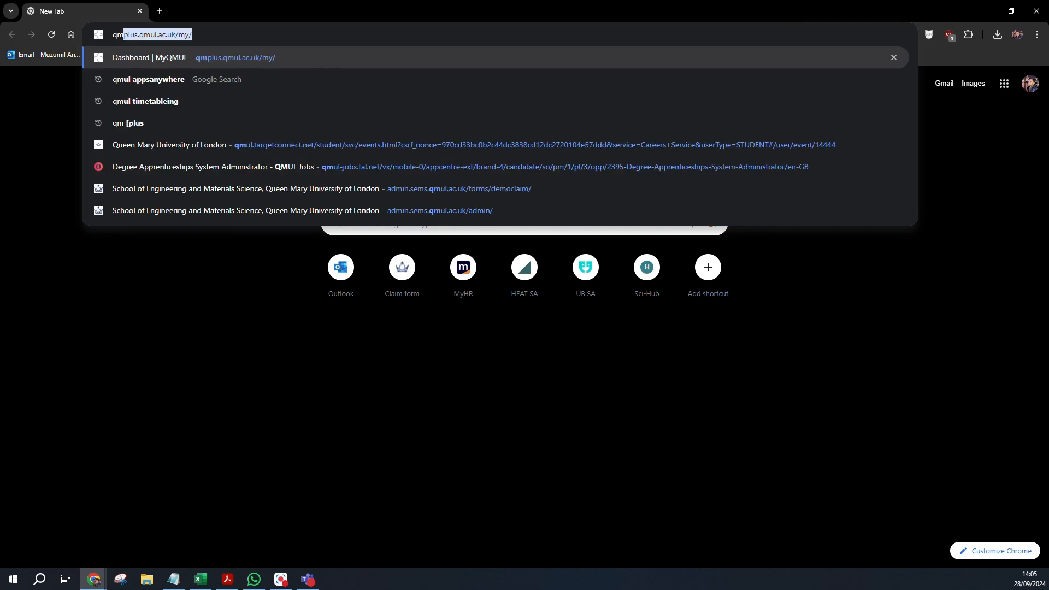
{"action": "type", "text": "ul appsanywhere"}
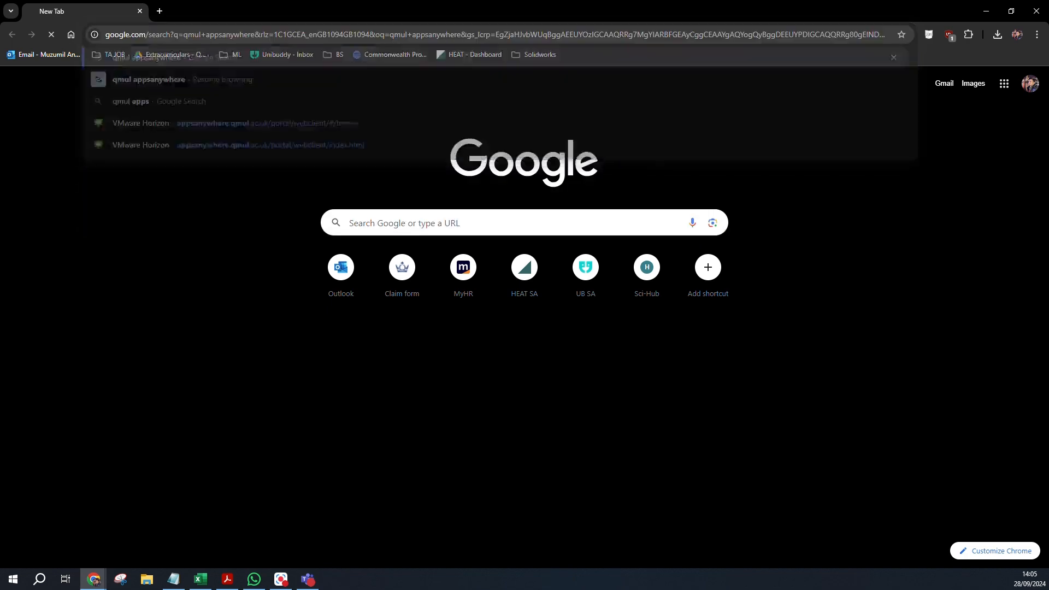
{"action": "key", "text": "Return"}
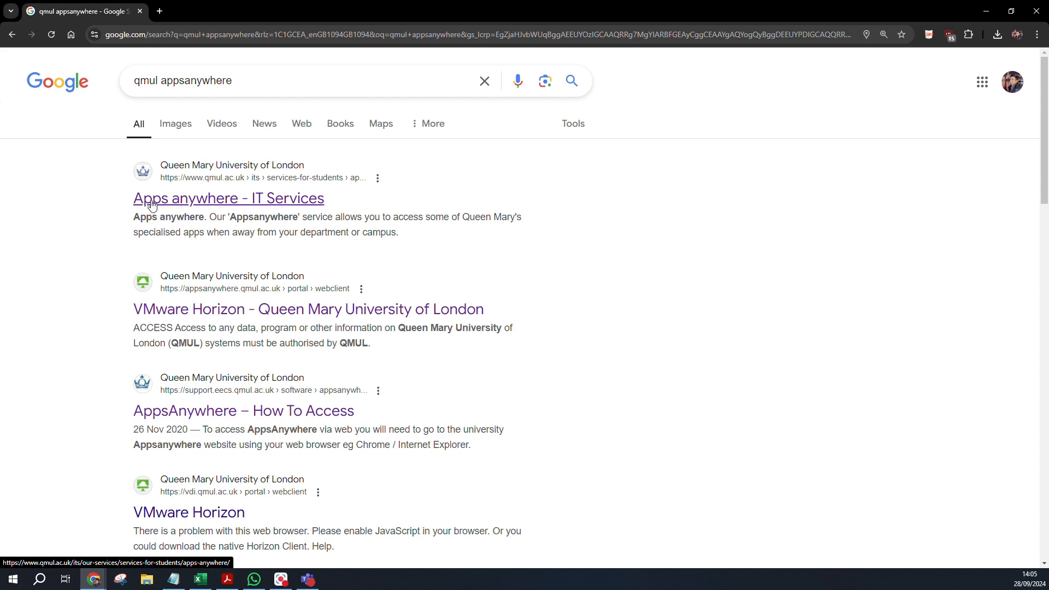
{"action": "left_click", "coordinate": [186, 201]}
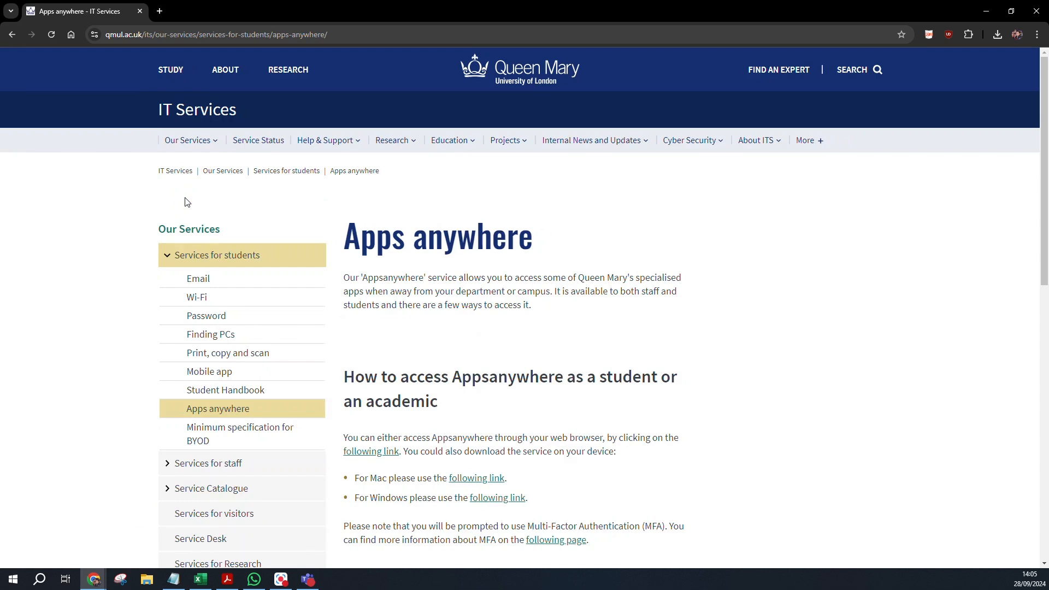
{"action": "scroll", "coordinate": [568, 350], "scroll_direction": "down", "scroll_amount": 1}
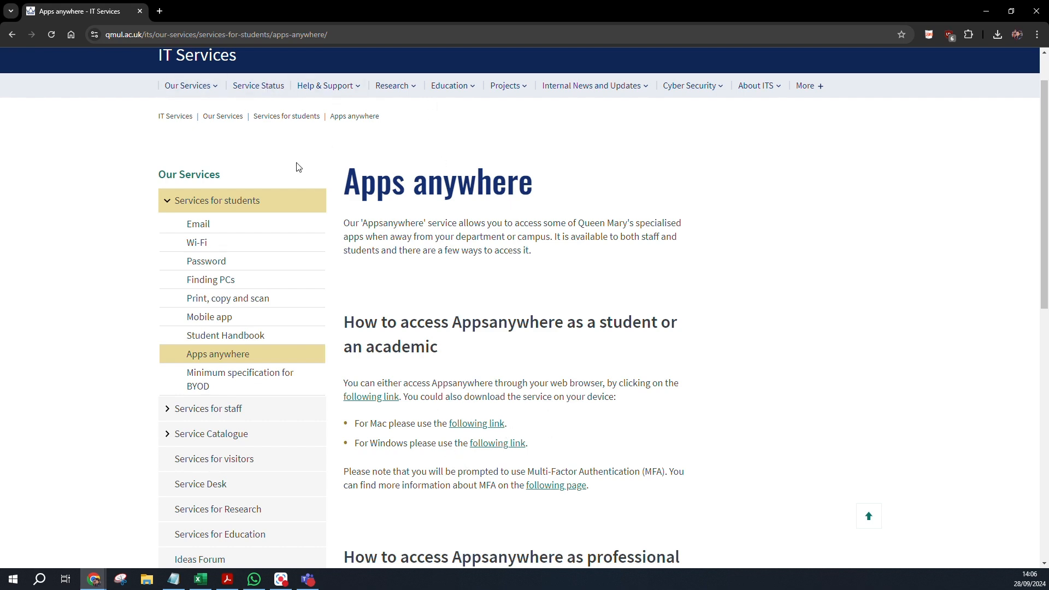
Reopen the Apps anywhere page from the search results and follow its download link for Windows.
{"action": "left_click", "coordinate": [11, 34]}
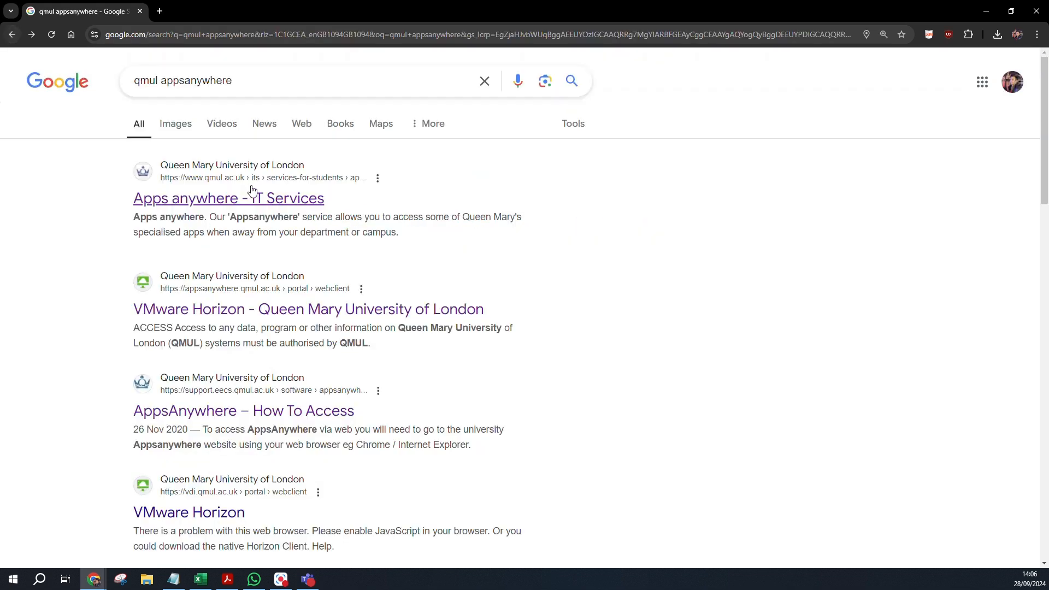
{"action": "left_click", "coordinate": [238, 197]}
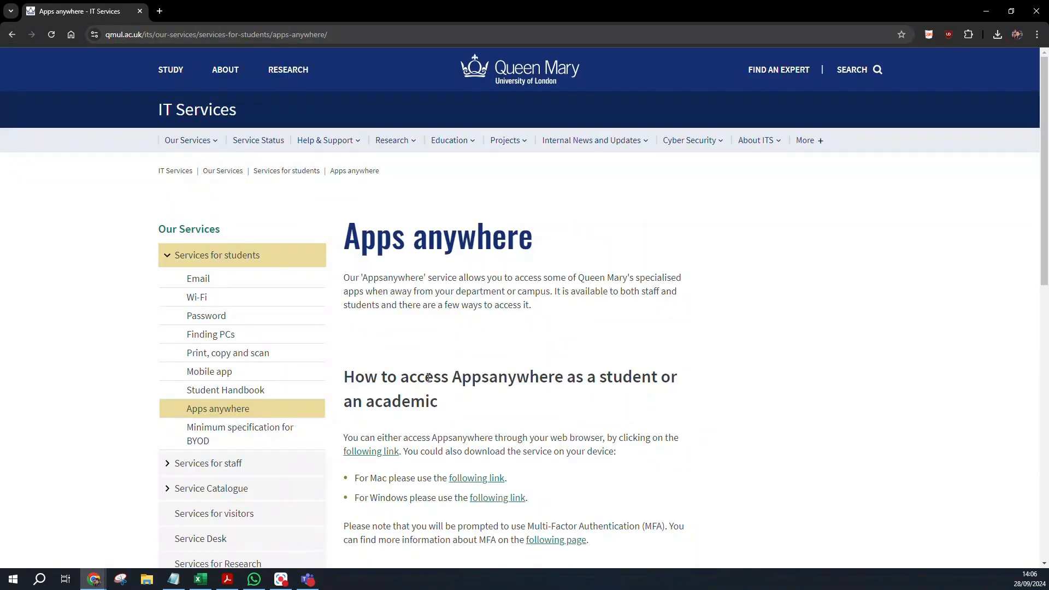
{"action": "scroll", "coordinate": [425, 279], "scroll_direction": "down", "scroll_amount": 3}
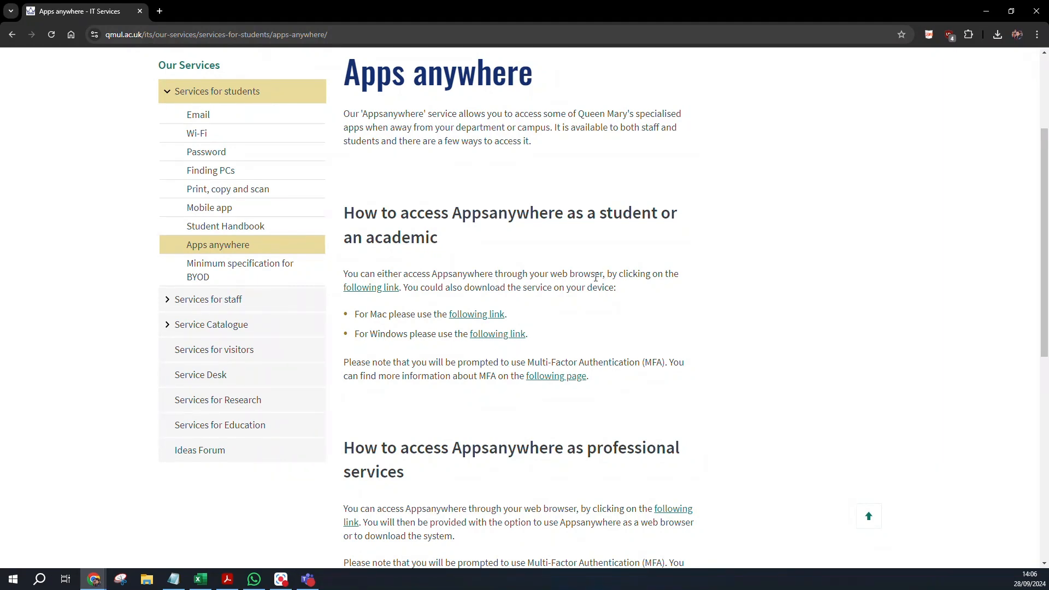
{"action": "left_click", "coordinate": [511, 335]}
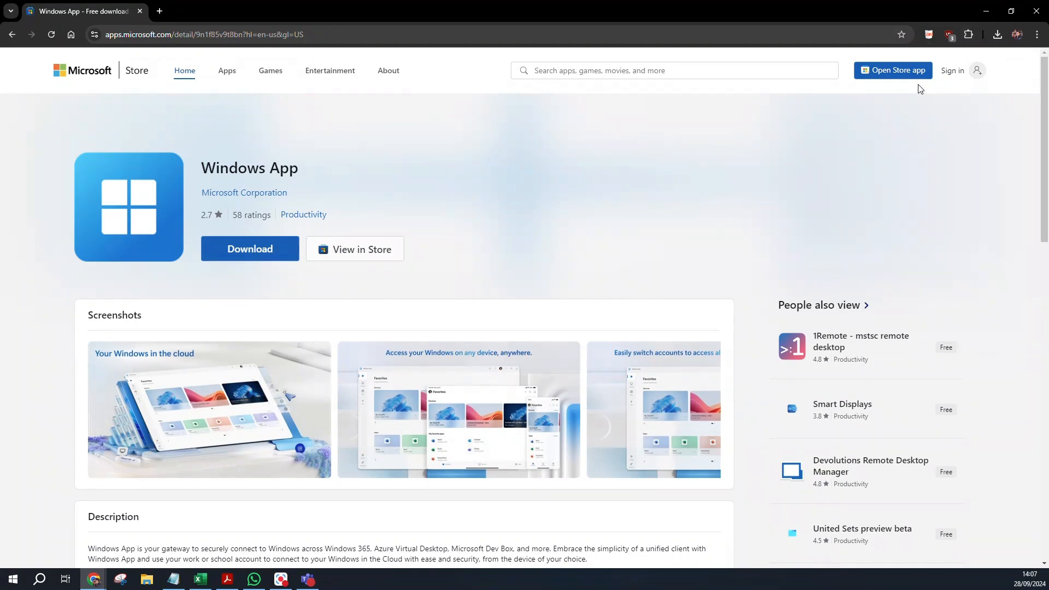
Run the Windows App Installer from the desktop and open the Windows App.
{"action": "left_click", "coordinate": [986, 11]}
{"action": "left_click_drag", "start_coordinate": [20, 25], "coordinate": [52, 54]}
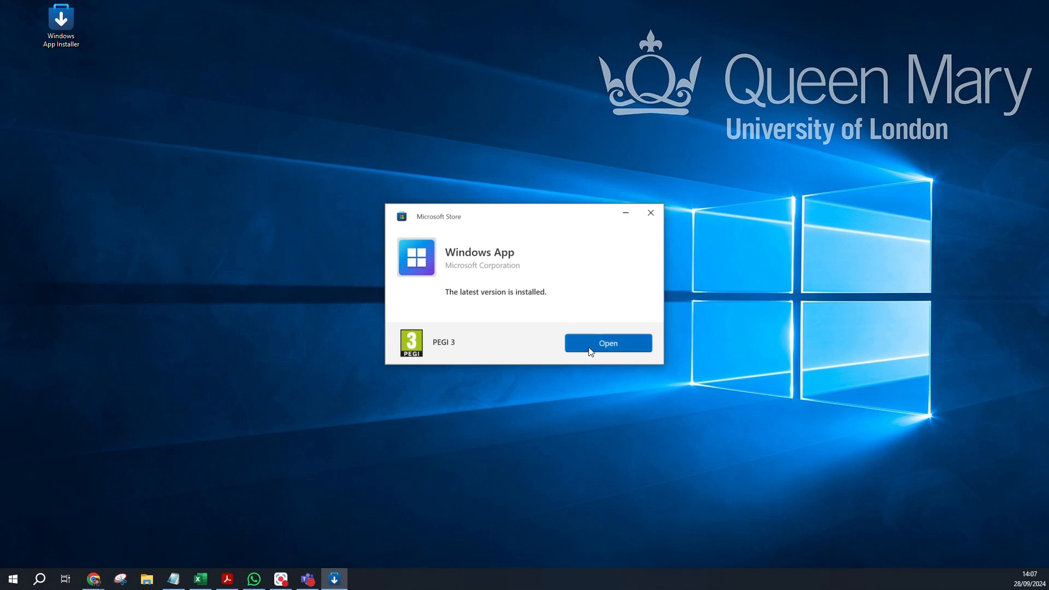
{"action": "left_click", "coordinate": [610, 343]}
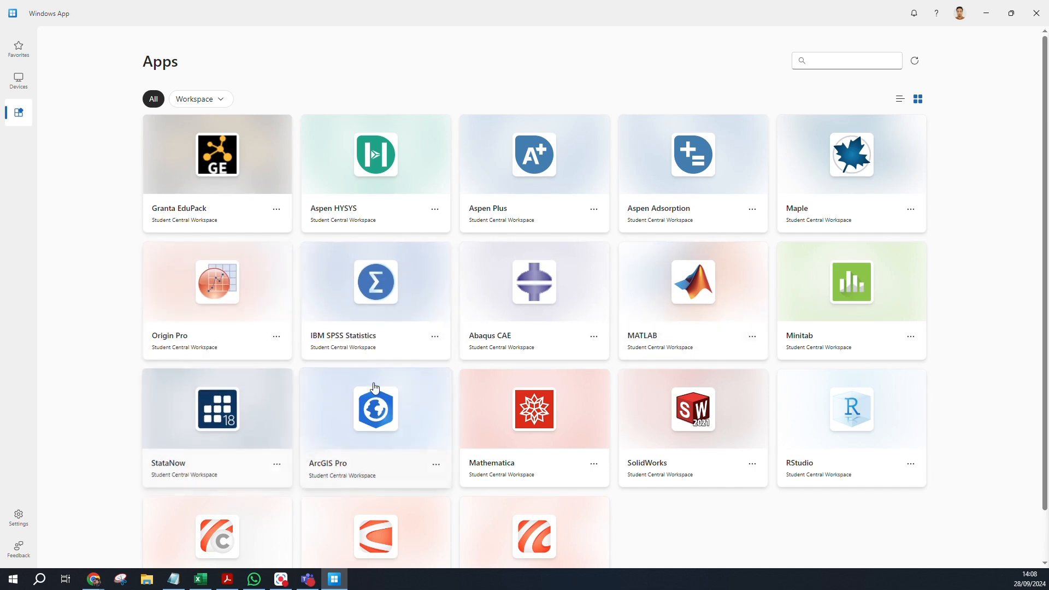
Launch SolidWorks from the Student Central Workspace apps in the Windows App.
{"action": "scroll", "coordinate": [361, 408], "scroll_direction": "down", "scroll_amount": 2}
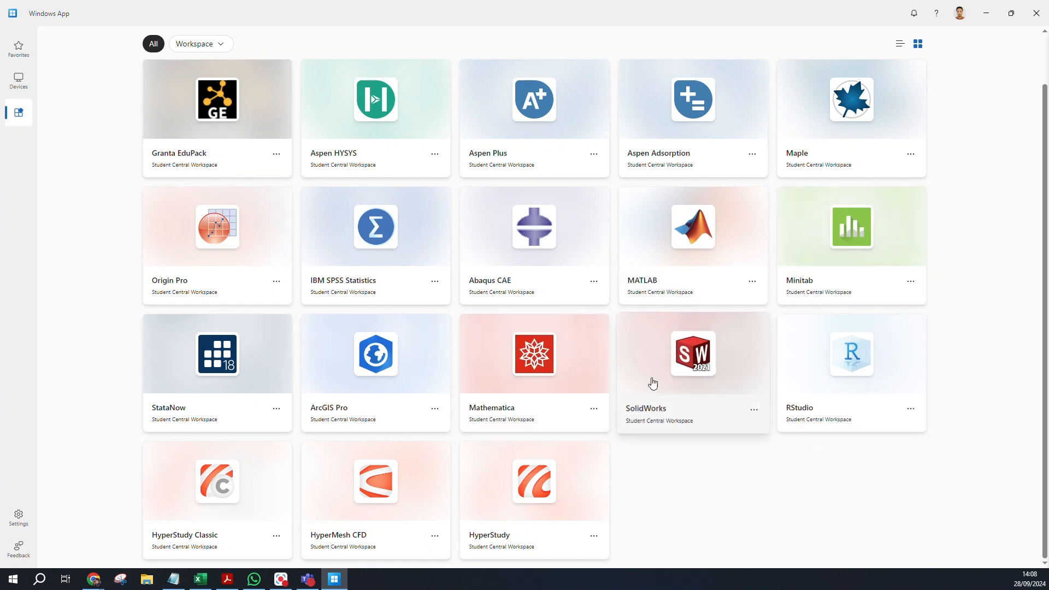
{"action": "scroll", "coordinate": [681, 391], "scroll_direction": "up", "scroll_amount": 1}
{"action": "left_click", "coordinate": [686, 399]}
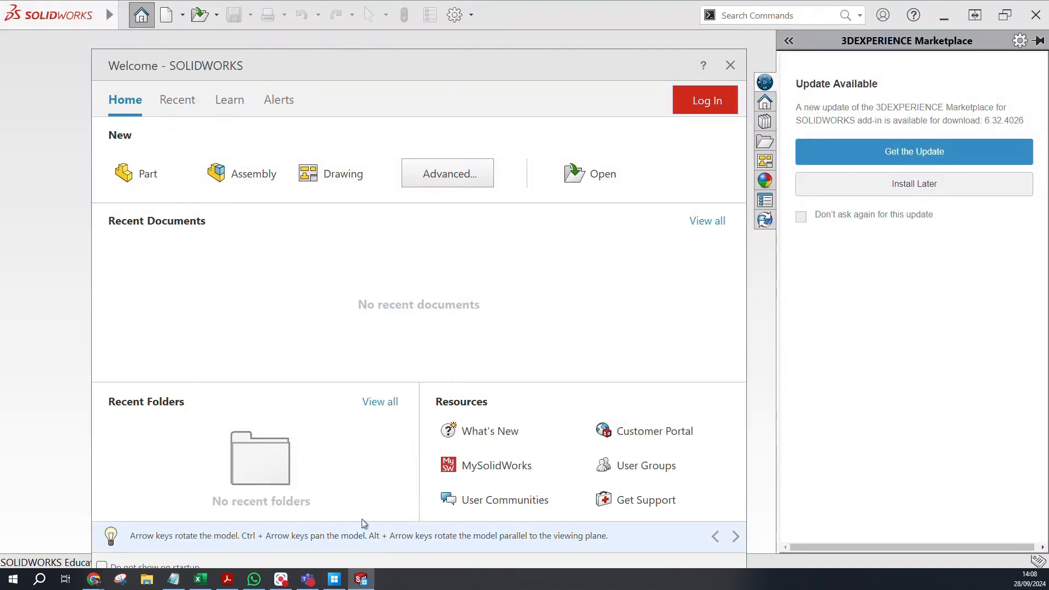
Close the Welcome dialog and collapse the 3DEXPERIENCE Marketplace pane, reopening the Welcome dialog once to view it.
{"action": "left_click", "coordinate": [730, 65]}
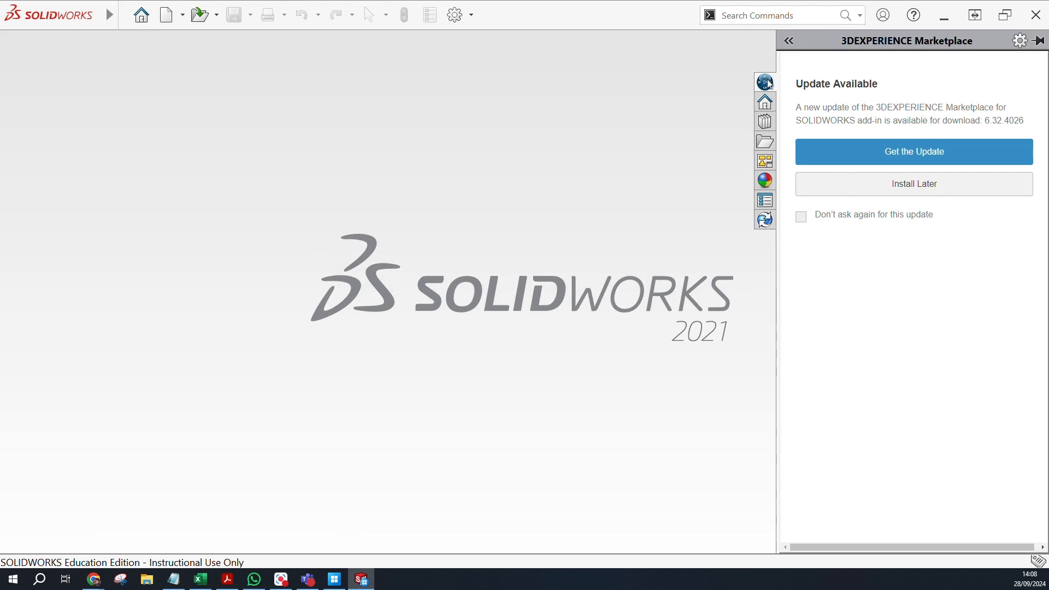
{"action": "left_click", "coordinate": [626, 215]}
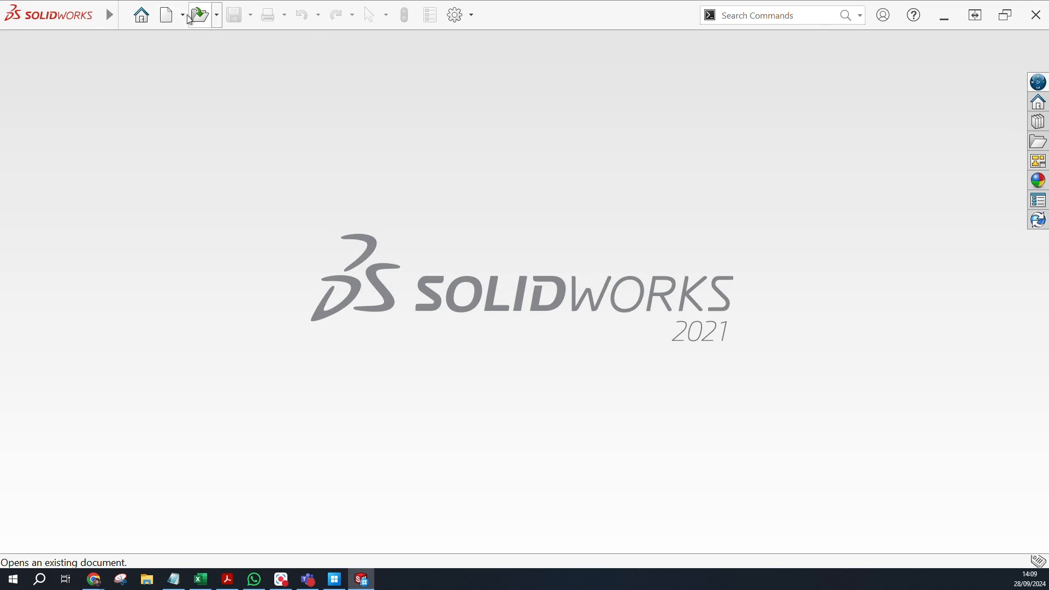
{"action": "left_click", "coordinate": [152, 20]}
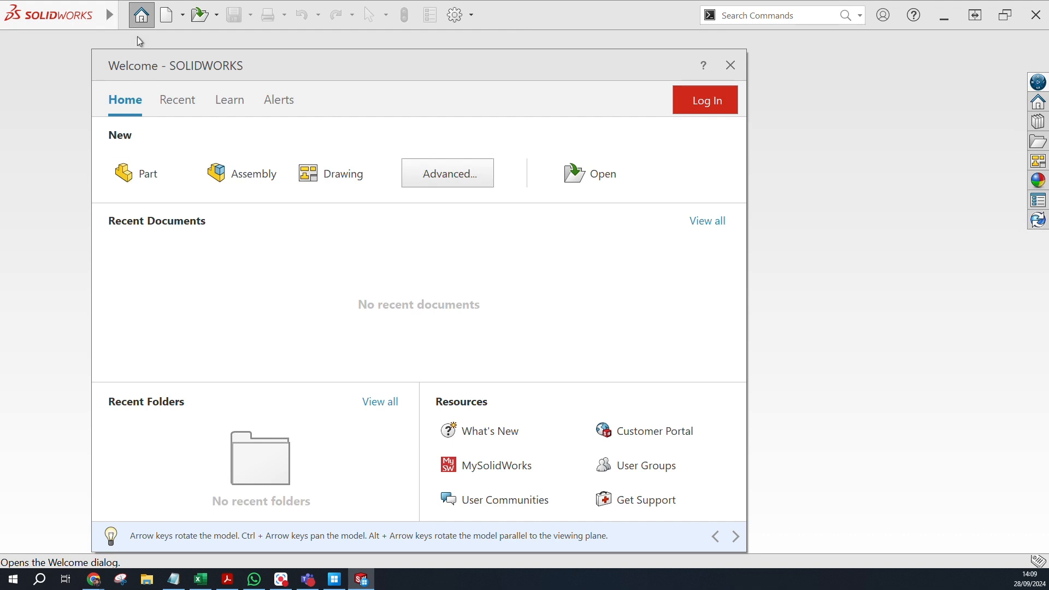
{"action": "left_click", "coordinate": [740, 67]}
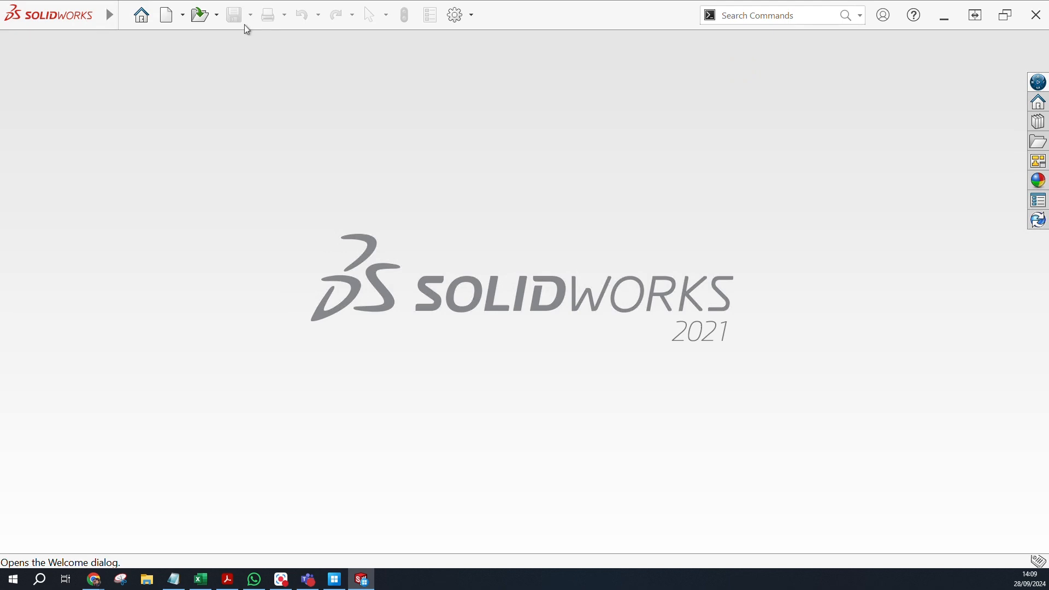
Create a new SOLIDWORKS part document.
{"action": "left_click", "coordinate": [164, 18]}
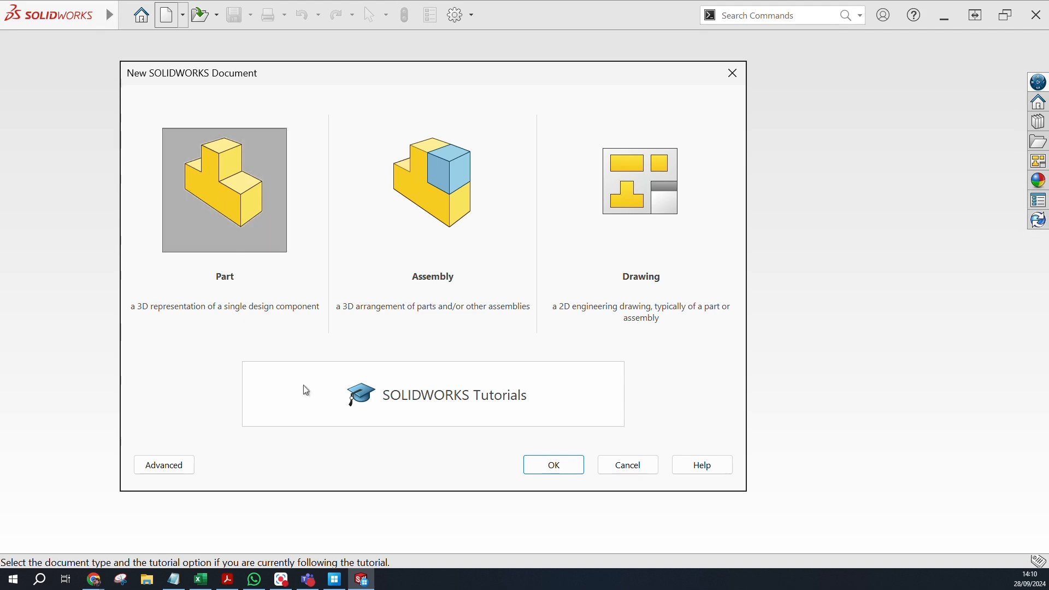
{"action": "left_click", "coordinate": [574, 469]}
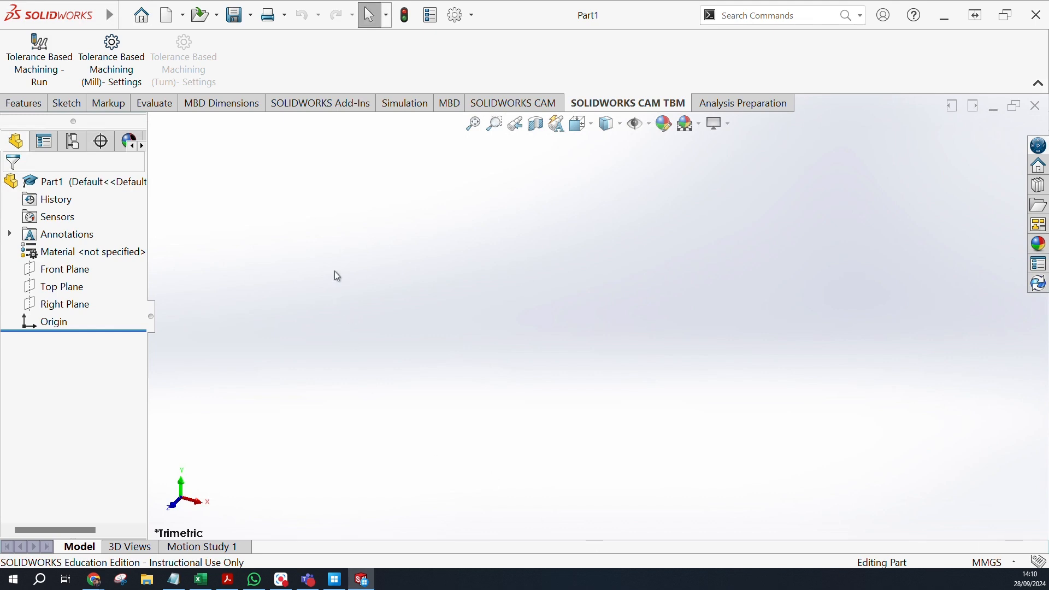
{"action": "mouse_move", "coordinate": [110, 15]}
{"action": "left_click", "coordinate": [326, 15]}
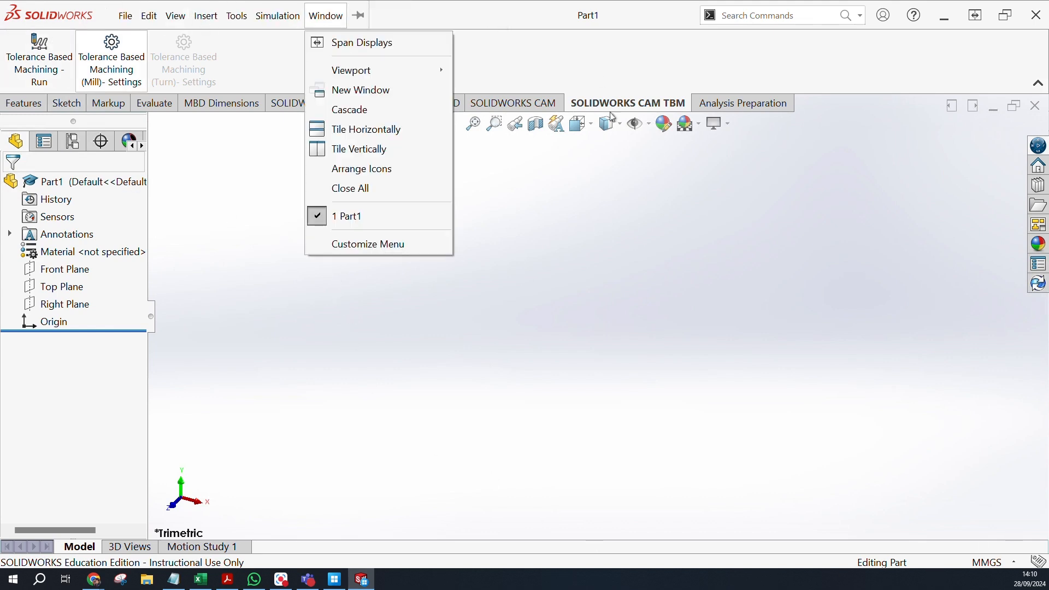
{"action": "left_click", "coordinate": [337, 412]}
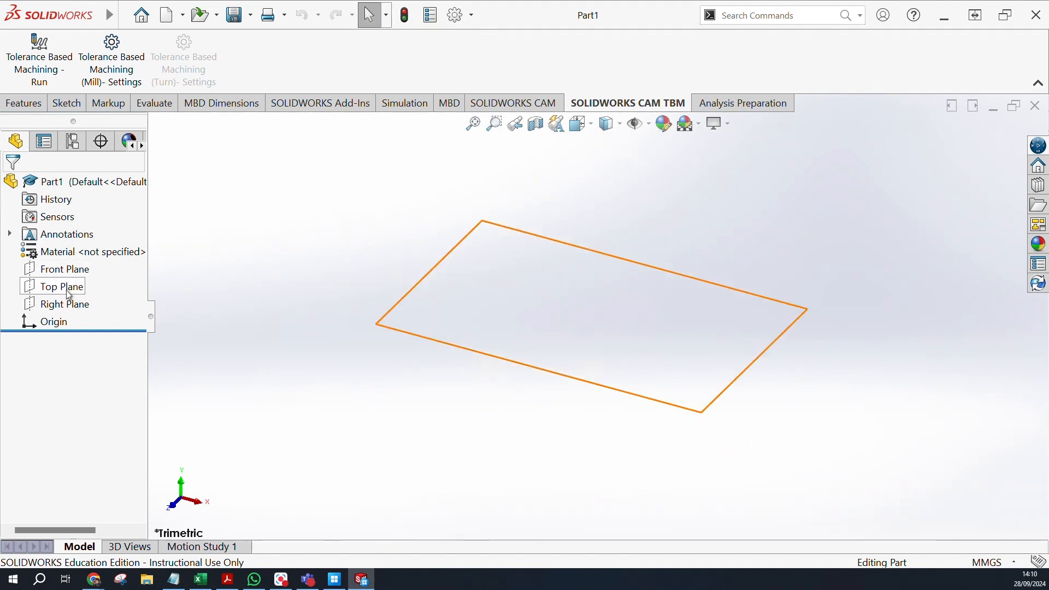
Examine the part's origin, Right Plane and Front Plane by highlighting each one, and clear the selection.
{"action": "left_click", "coordinate": [64, 329]}
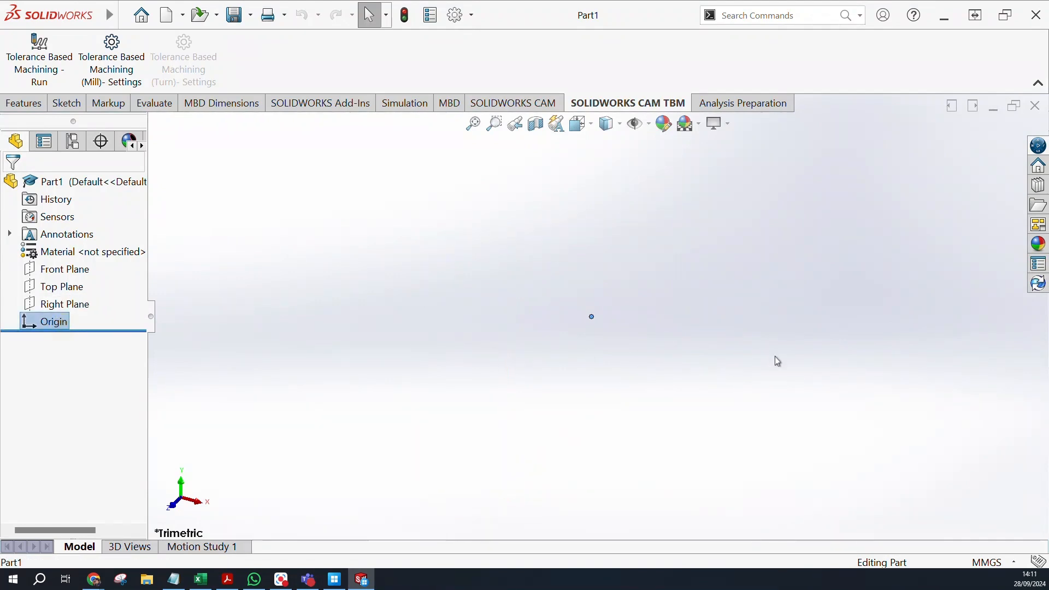
{"action": "left_click", "coordinate": [77, 306]}
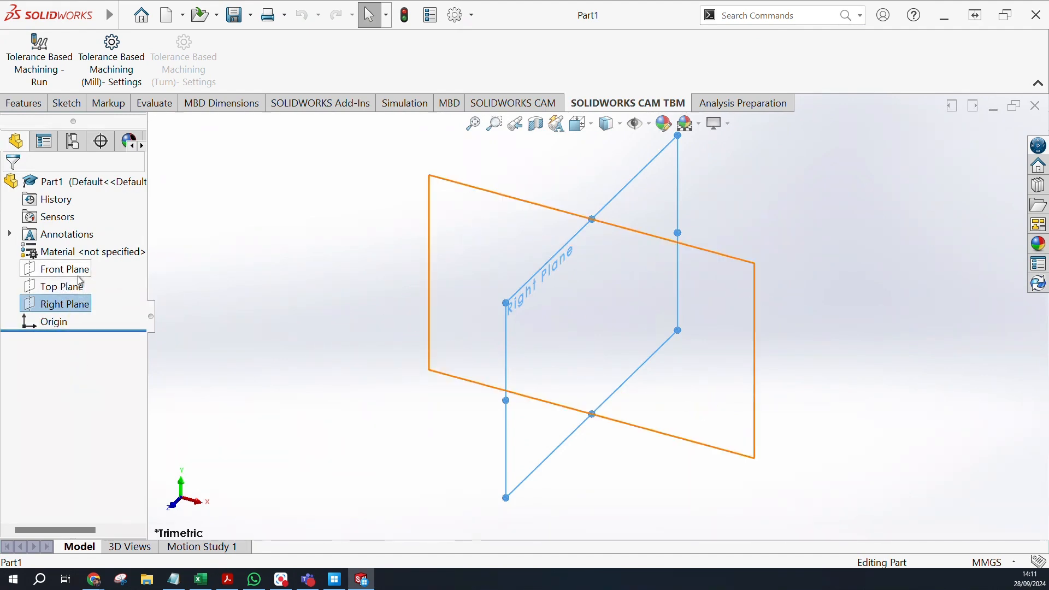
{"action": "left_click", "coordinate": [55, 269]}
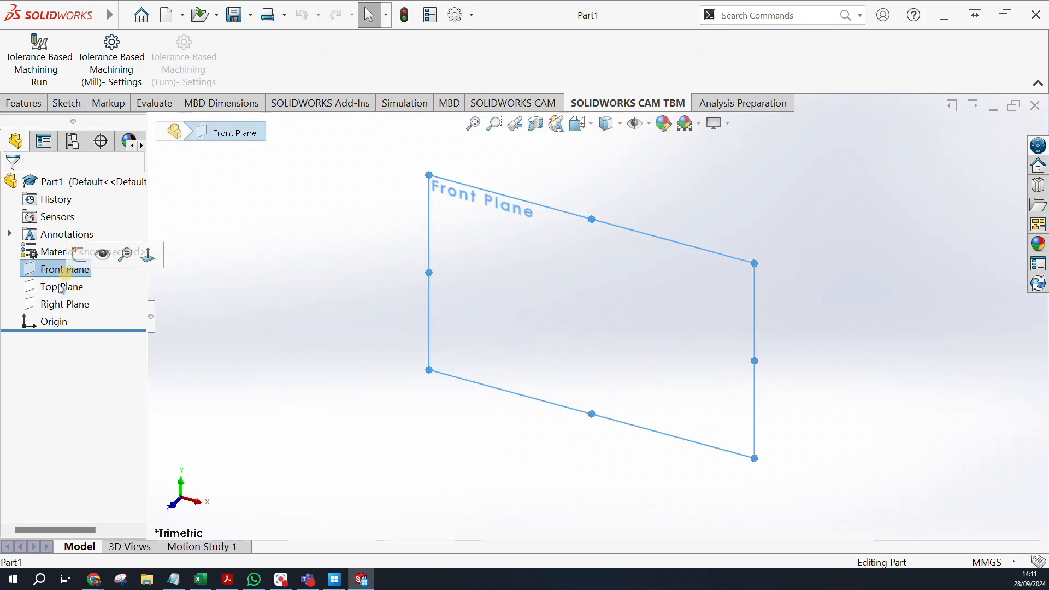
{"action": "left_click", "coordinate": [71, 346]}
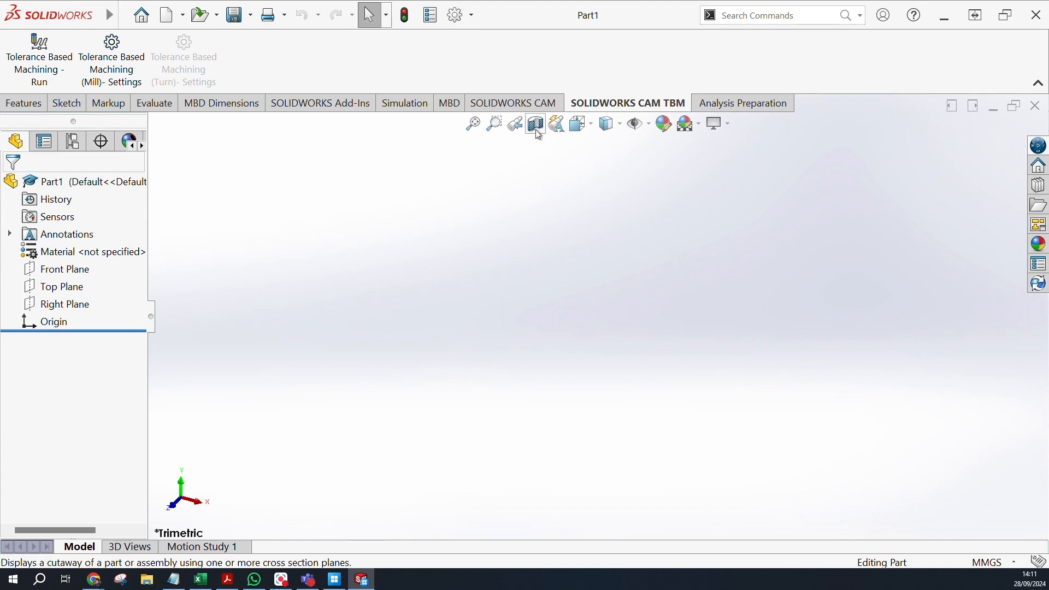
Examine the standard view directions on the view selector cube and close it without changing the orientation.
{"action": "left_click", "coordinate": [595, 128]}
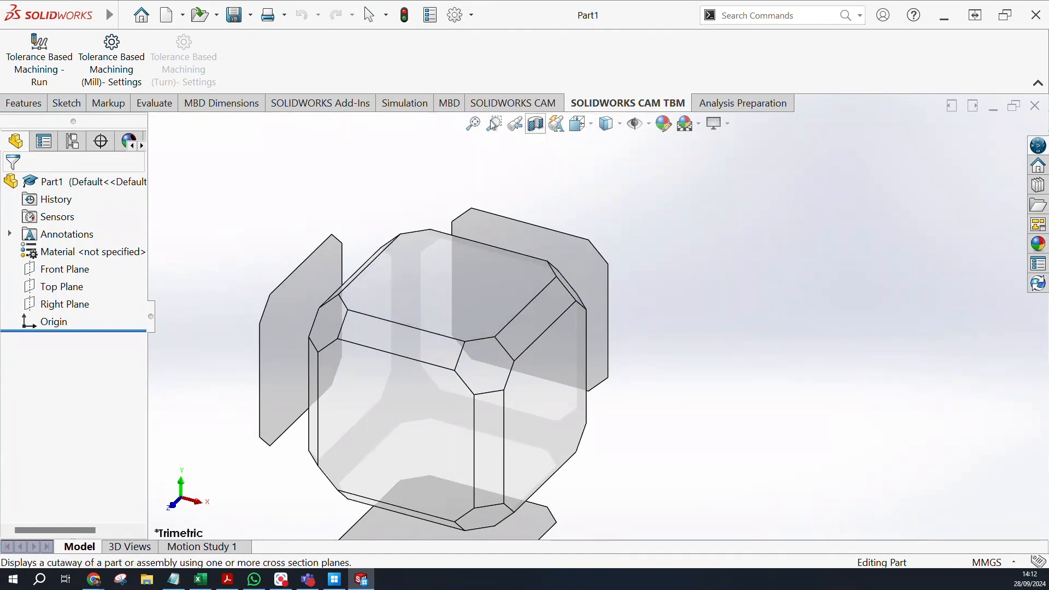
{"action": "left_click", "coordinate": [472, 125]}
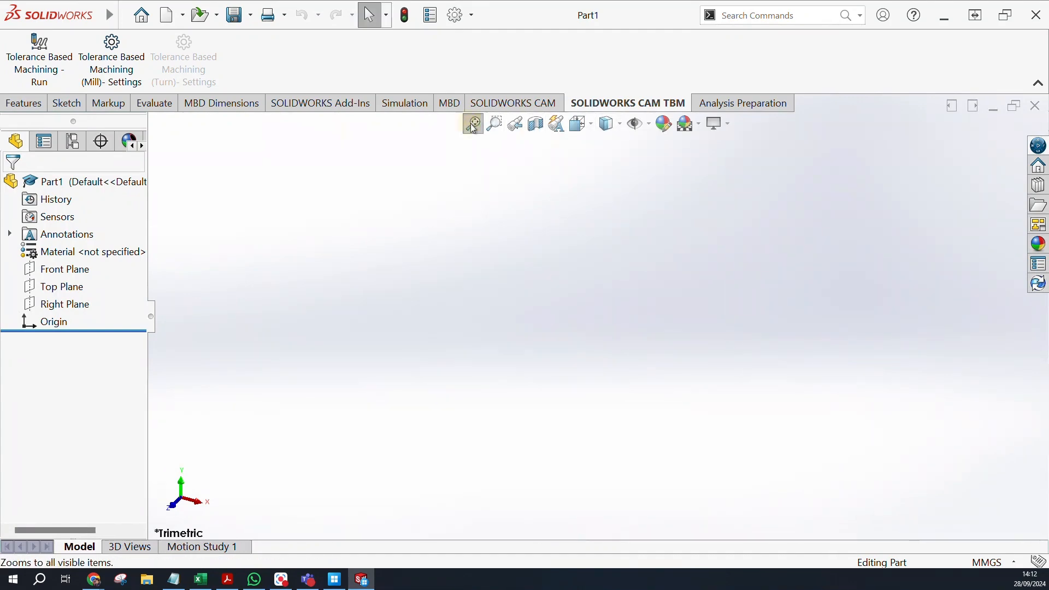
{"action": "left_click", "coordinate": [598, 127]}
{"action": "mouse_move", "coordinate": [499, 291]}
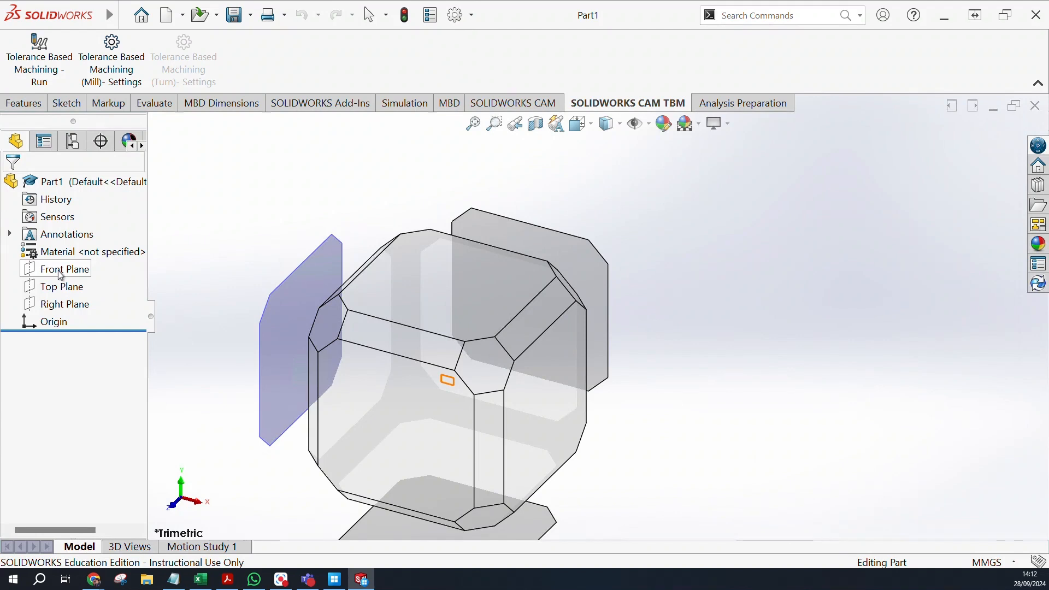
{"action": "key", "text": "Escape"}
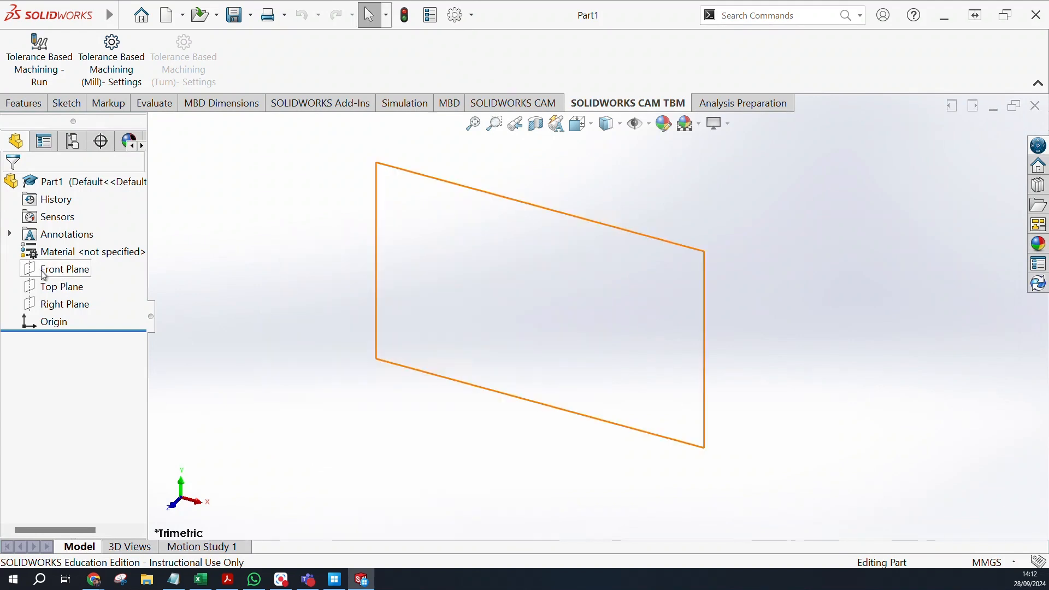
Start a new sketch on the Front Plane.
{"action": "left_click", "coordinate": [55, 270]}
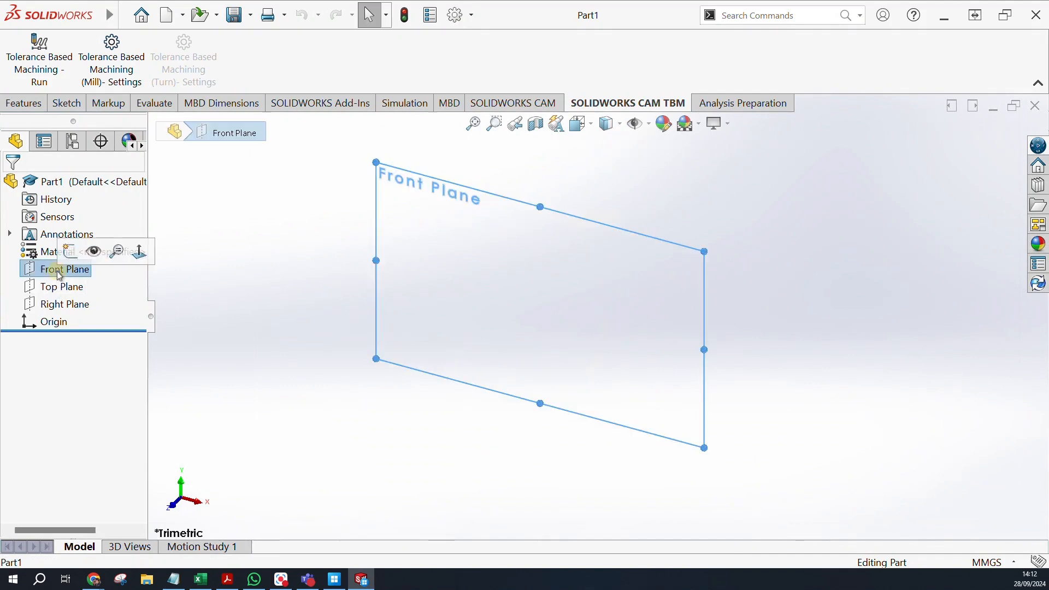
{"action": "left_click", "coordinate": [67, 104]}
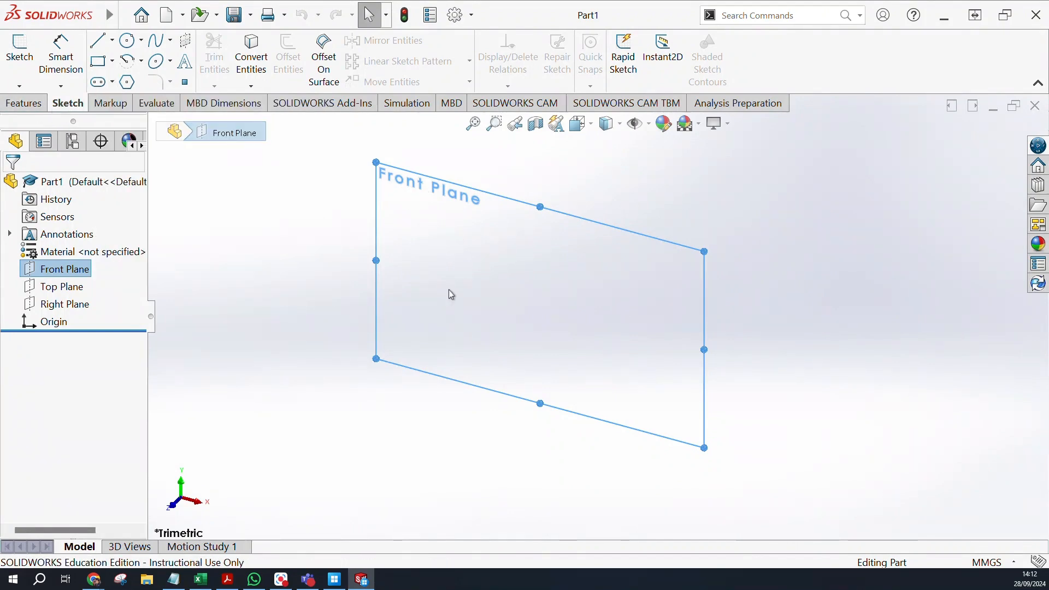
{"action": "left_click", "coordinate": [24, 50]}
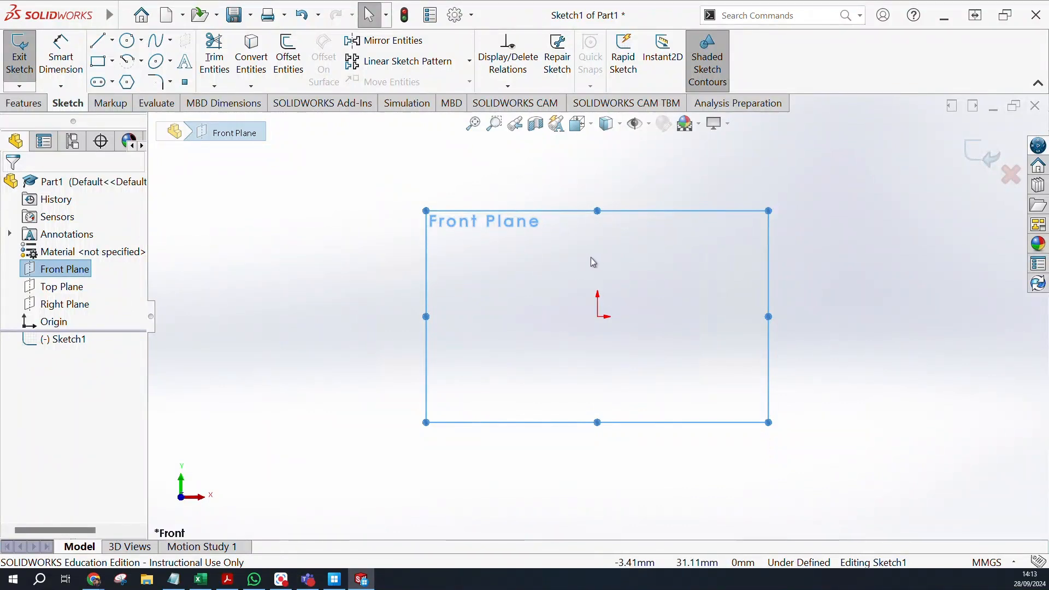
Examine the Hide/Show Items options for the sketch view and close them unchanged.
{"action": "left_click", "coordinate": [653, 127]}
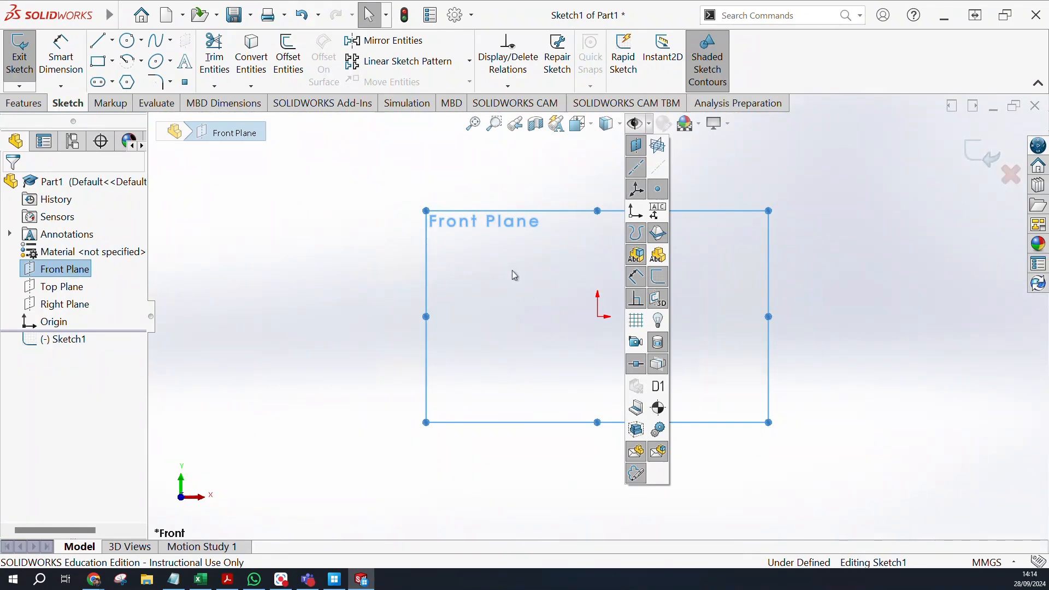
{"action": "left_click", "coordinate": [648, 126]}
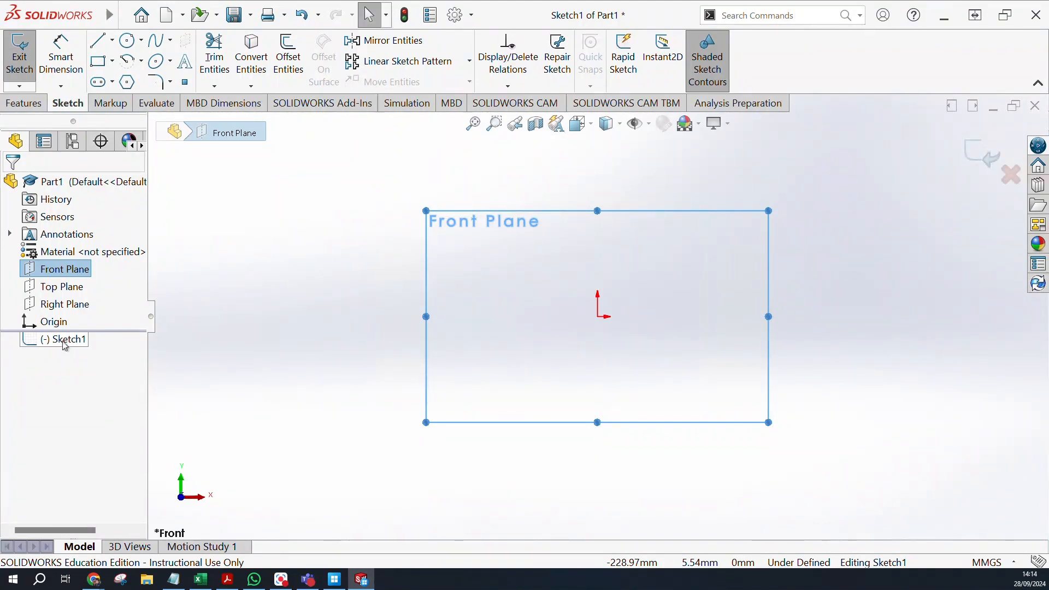
Draw a vertical centerline upward from the origin in the Front Plane sketch.
{"action": "left_click", "coordinate": [114, 41]}
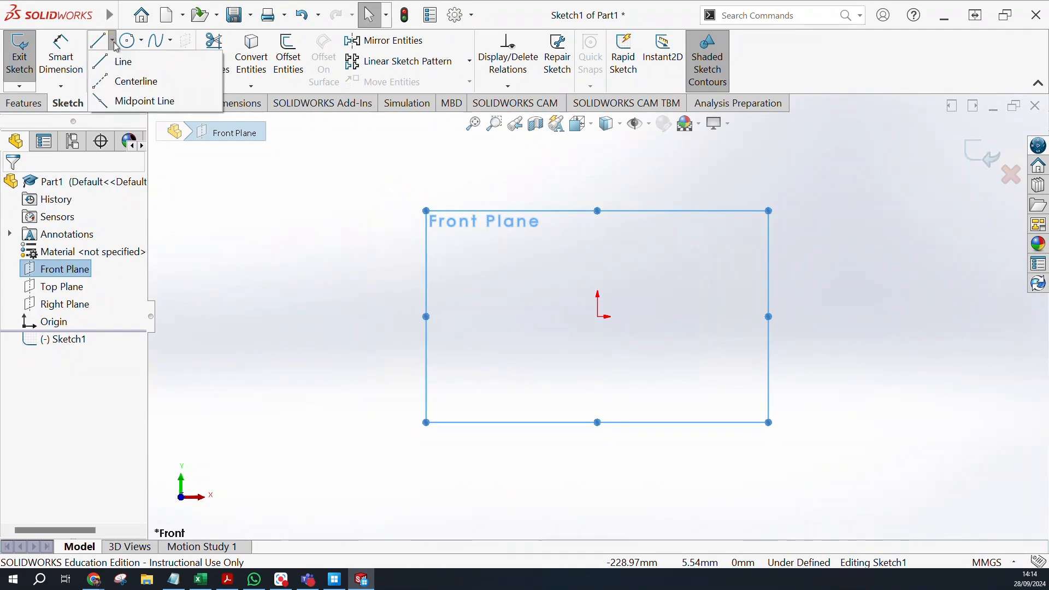
{"action": "left_click", "coordinate": [114, 43]}
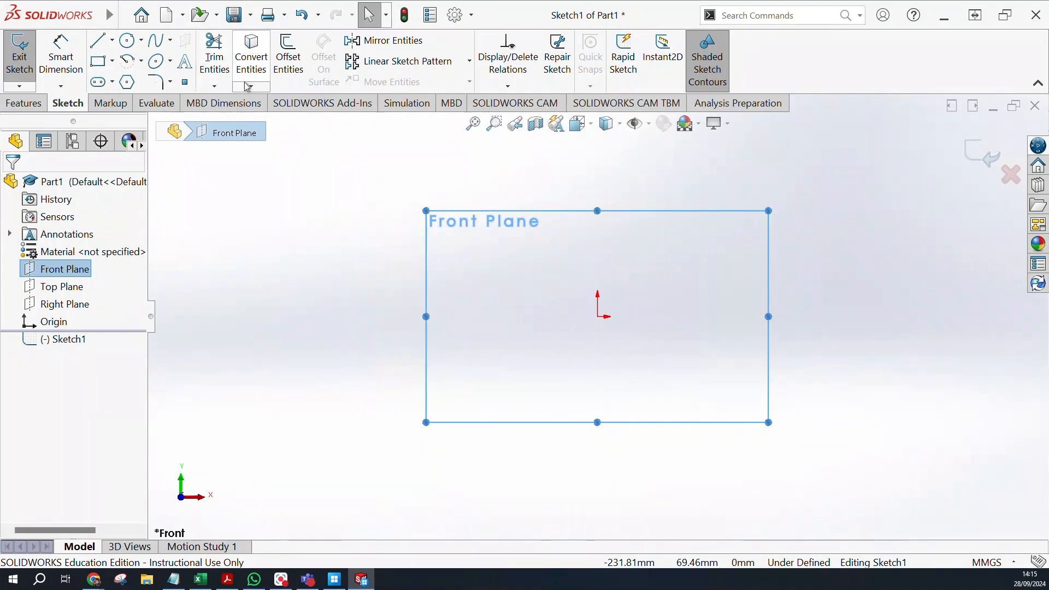
{"action": "left_click", "coordinate": [112, 44]}
{"action": "left_click", "coordinate": [128, 80]}
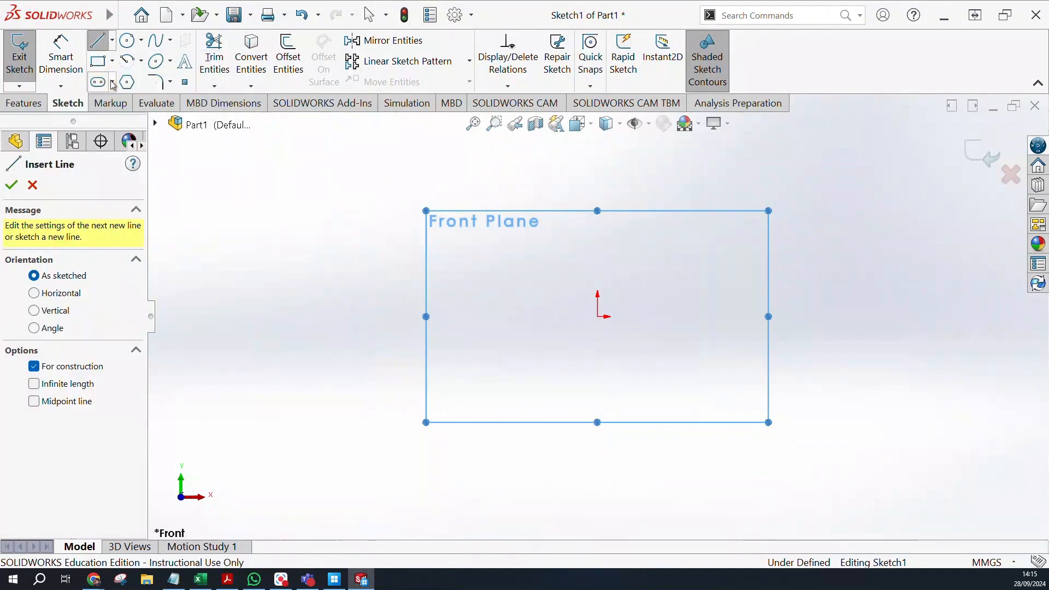
{"action": "left_click", "coordinate": [598, 317]}
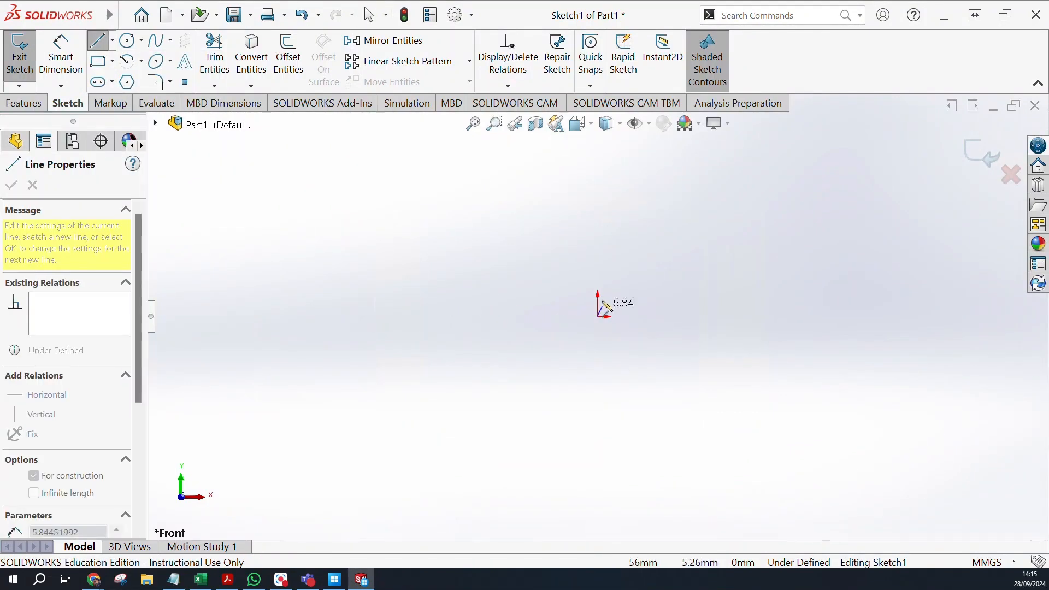
{"action": "left_click", "coordinate": [598, 149]}
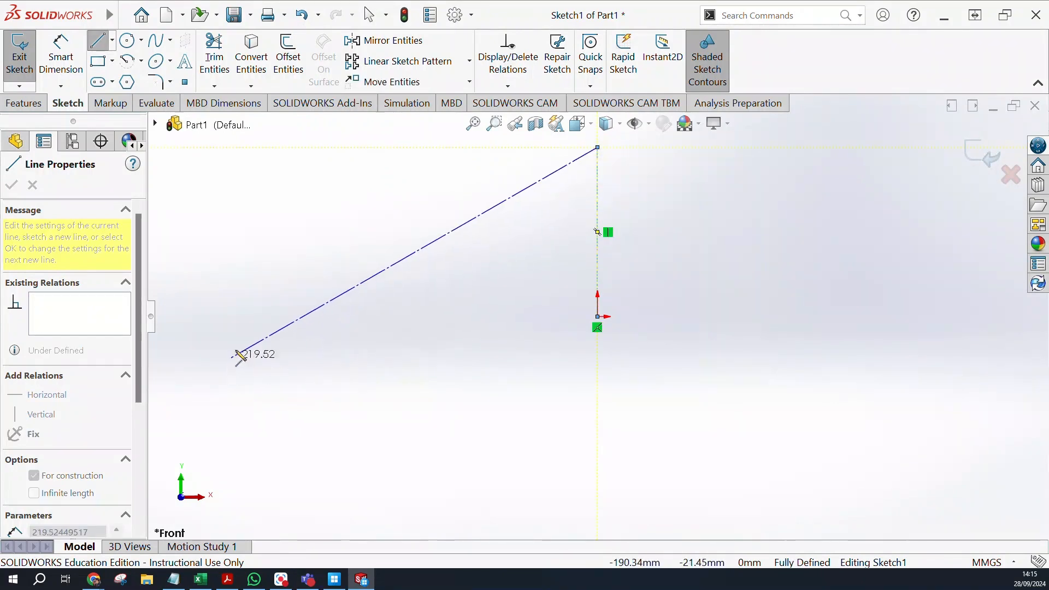
{"action": "key", "text": "Escape"}
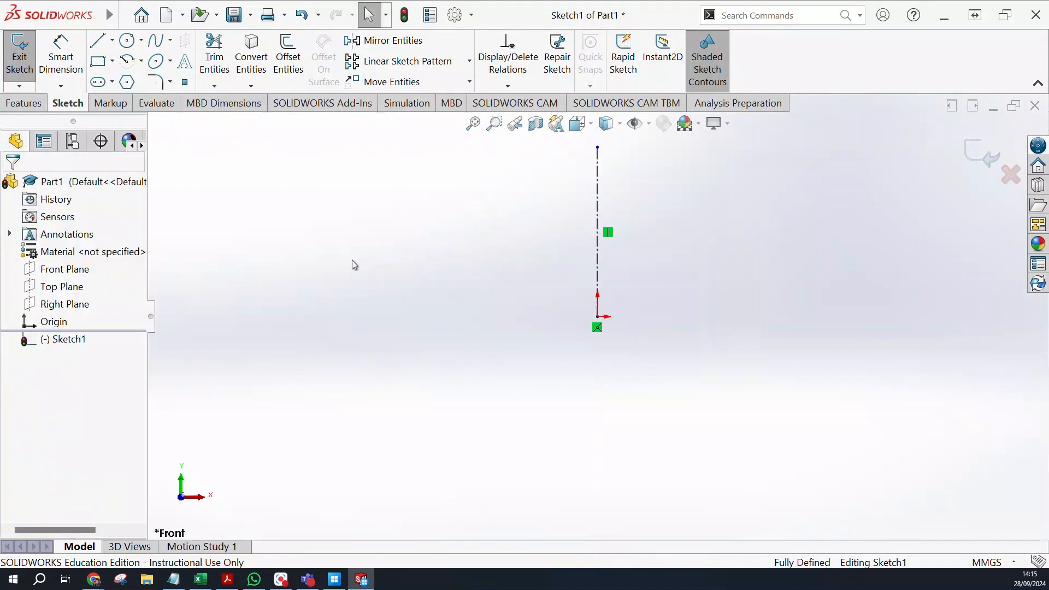
Draw a long horizontal centerline passing through the origin and extending to both sides of it.
{"action": "left_click", "coordinate": [112, 40]}
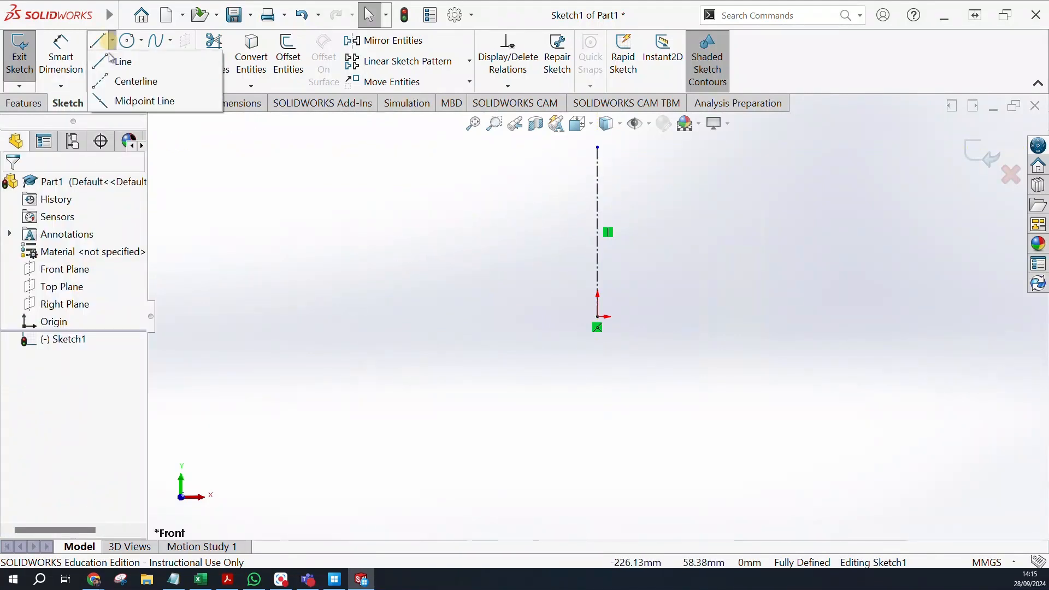
{"action": "left_click", "coordinate": [137, 82]}
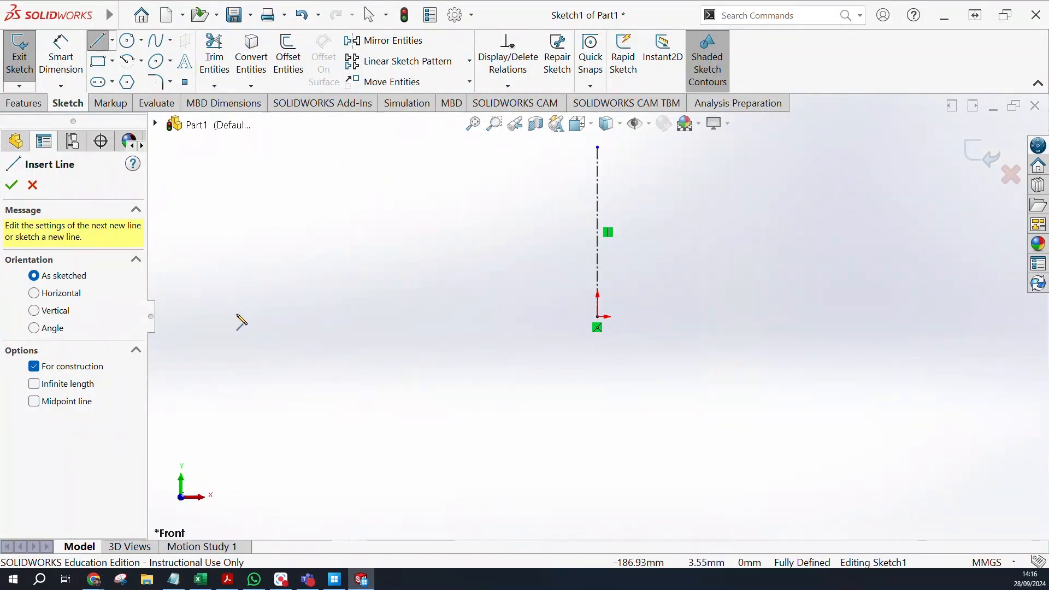
{"action": "left_click", "coordinate": [222, 317]}
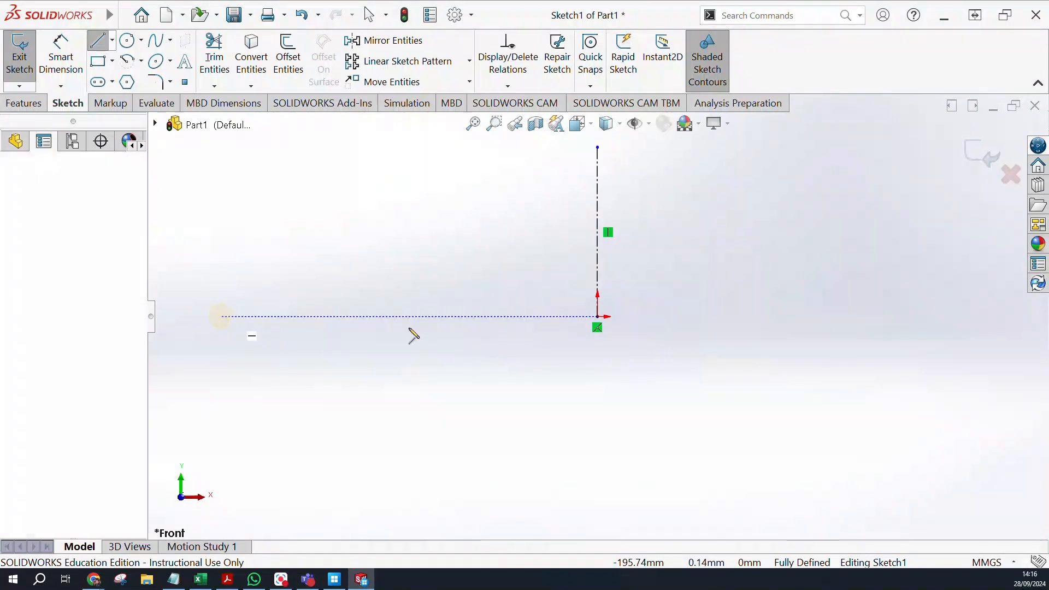
{"action": "left_click", "coordinate": [1017, 317]}
{"action": "key", "text": "Escape"}
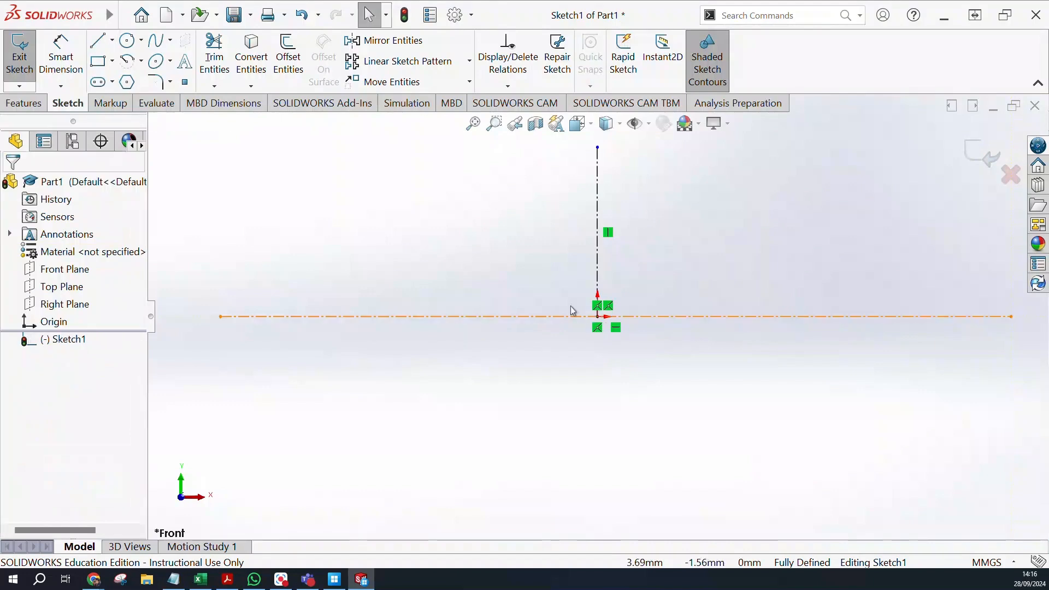
Draw a second vertical centerline from the origin straight down.
{"action": "left_click", "coordinate": [111, 40]}
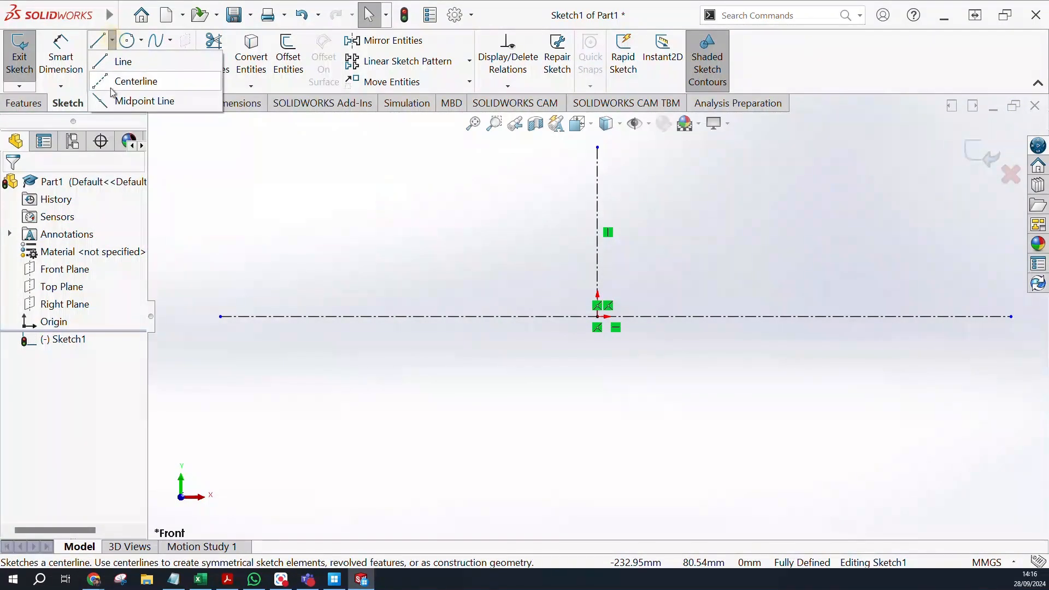
{"action": "left_click", "coordinate": [112, 89]}
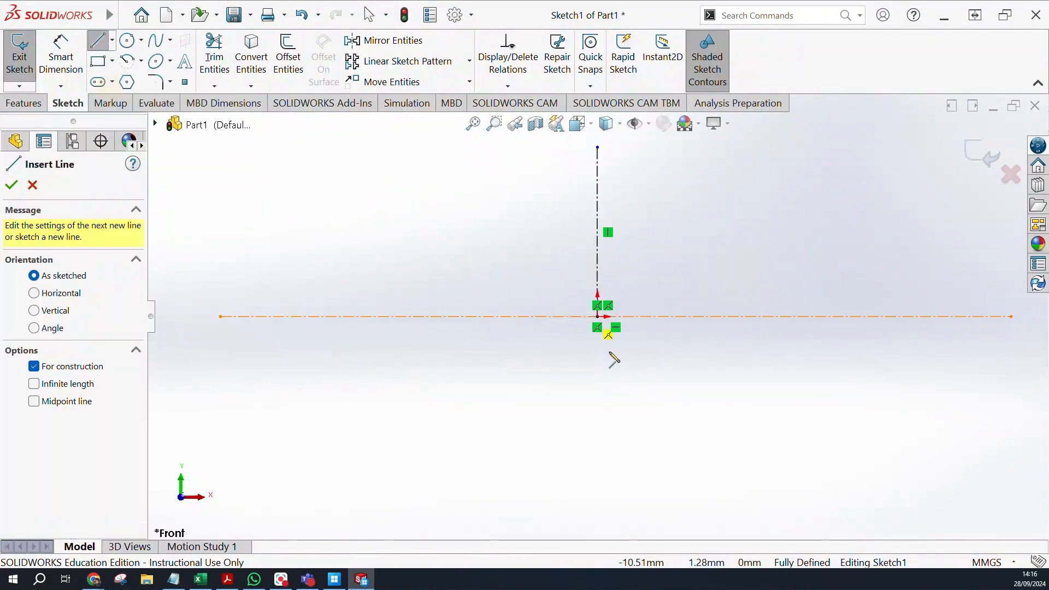
{"action": "left_click", "coordinate": [598, 319]}
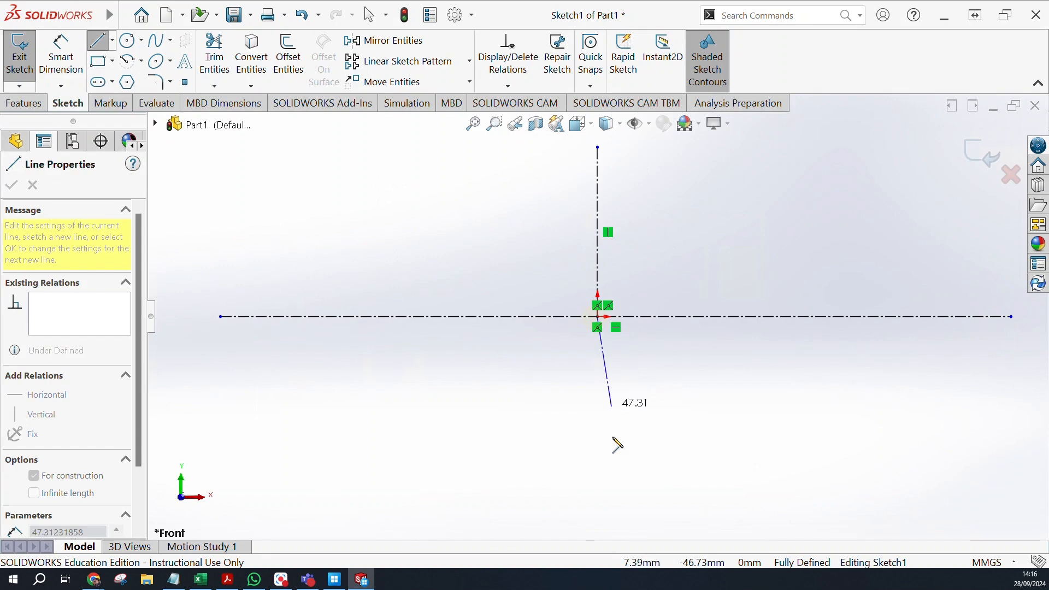
{"action": "left_click", "coordinate": [598, 524]}
{"action": "key", "text": "Escape"}
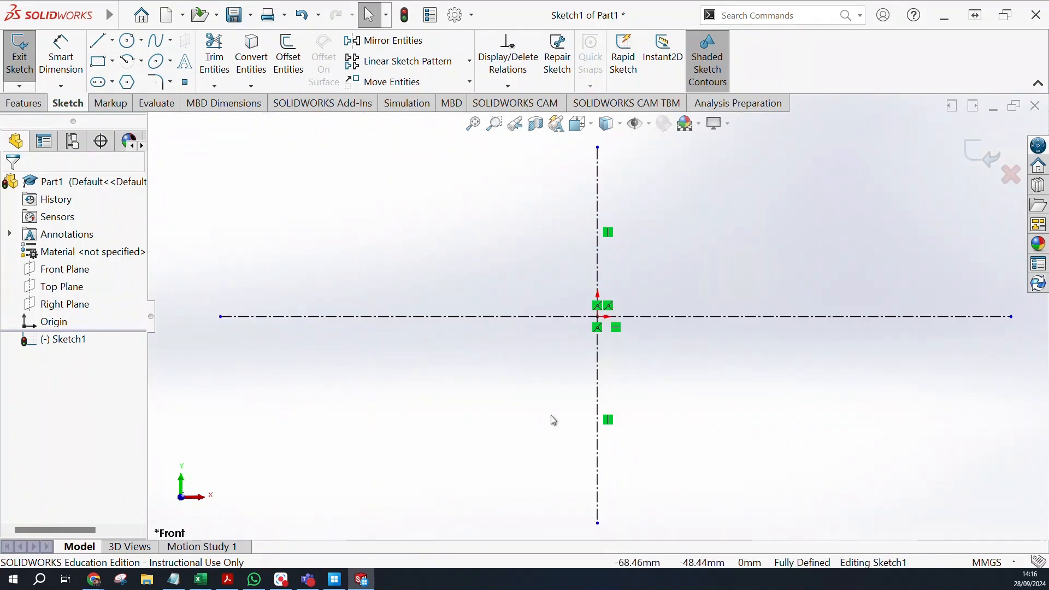
Draw a rectangle's bottom edge about 214 mm long below the origin and its right edge about 128 mm upward with solid lines.
{"action": "left_click", "coordinate": [112, 40]}
{"action": "left_click", "coordinate": [123, 61]}
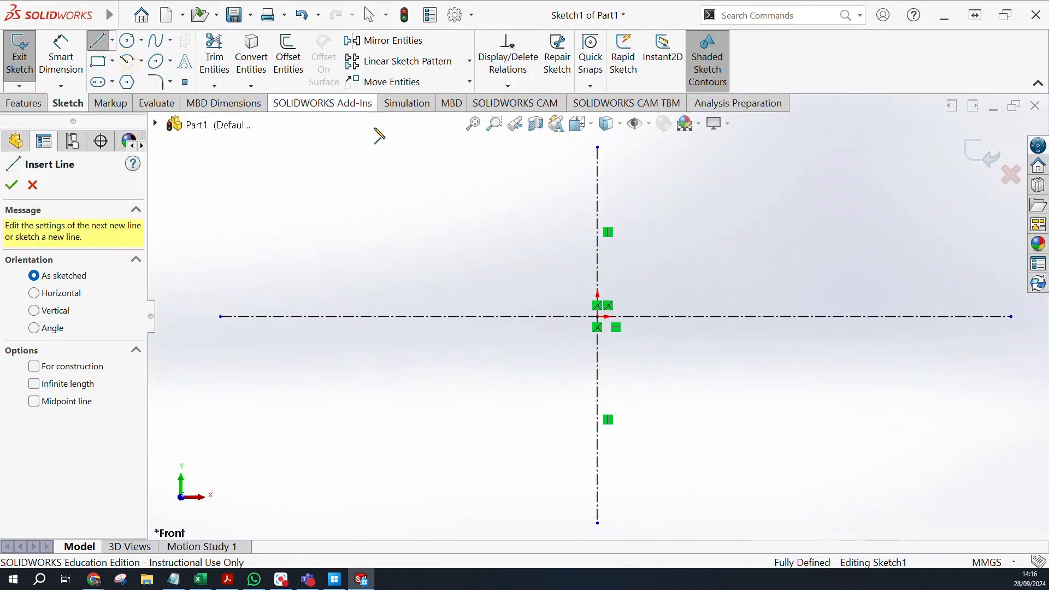
{"action": "left_click", "coordinate": [413, 444]}
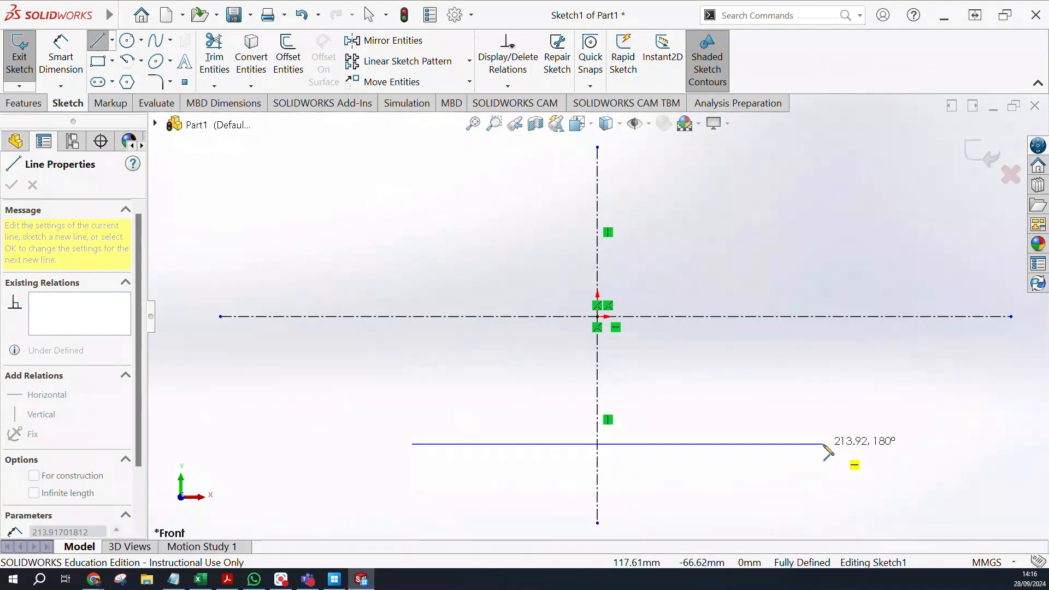
{"action": "left_click", "coordinate": [825, 444]}
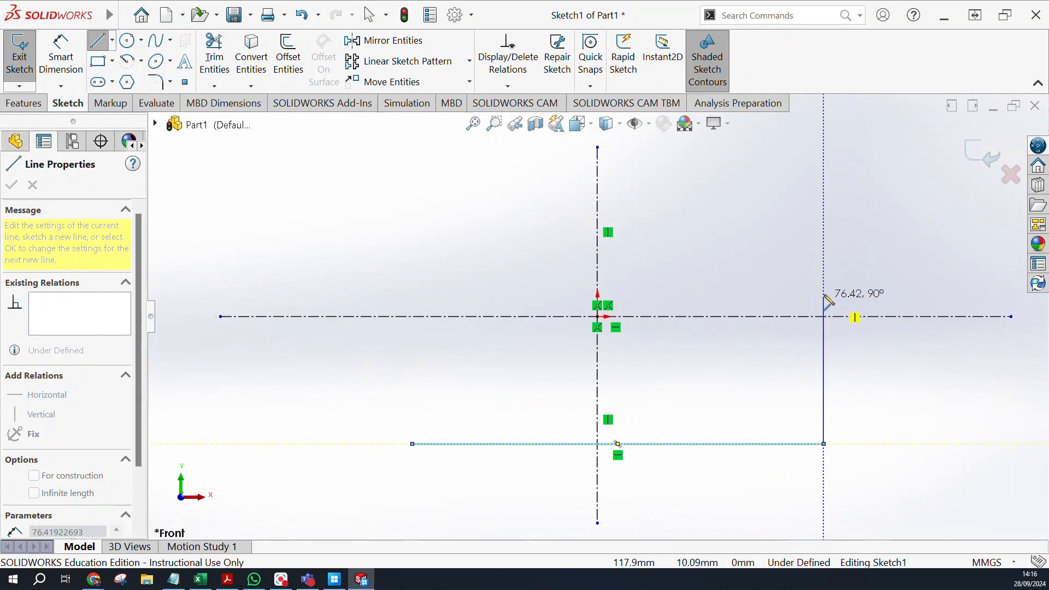
{"action": "left_click", "coordinate": [824, 198]}
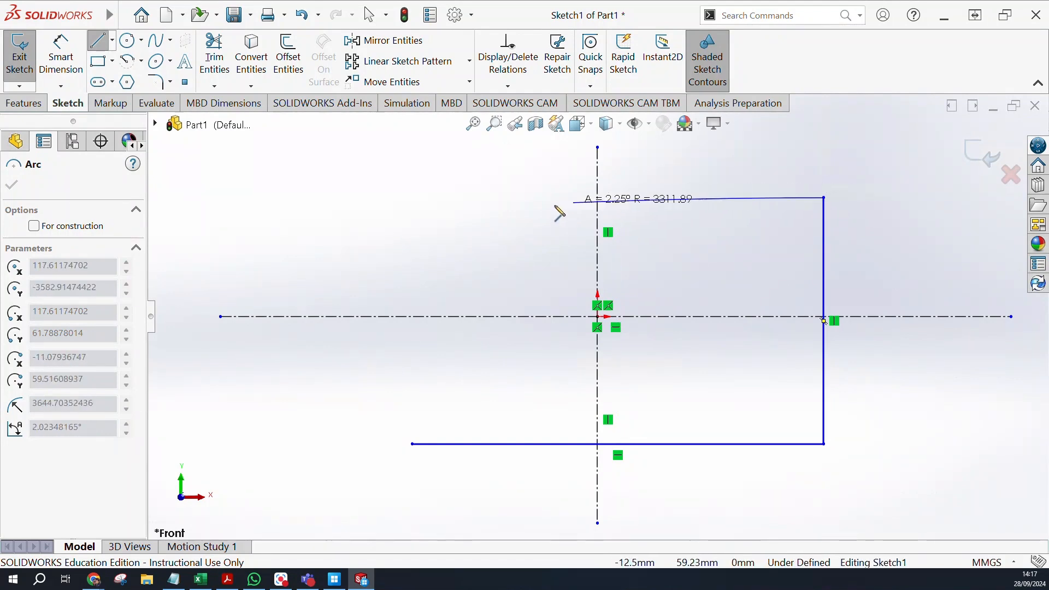
Close the rectangle with a top edge about 214 mm long and a left edge about 128 mm long down to the starting corner.
{"action": "mouse_move", "coordinate": [78, 28]}
{"action": "left_click", "coordinate": [112, 41]}
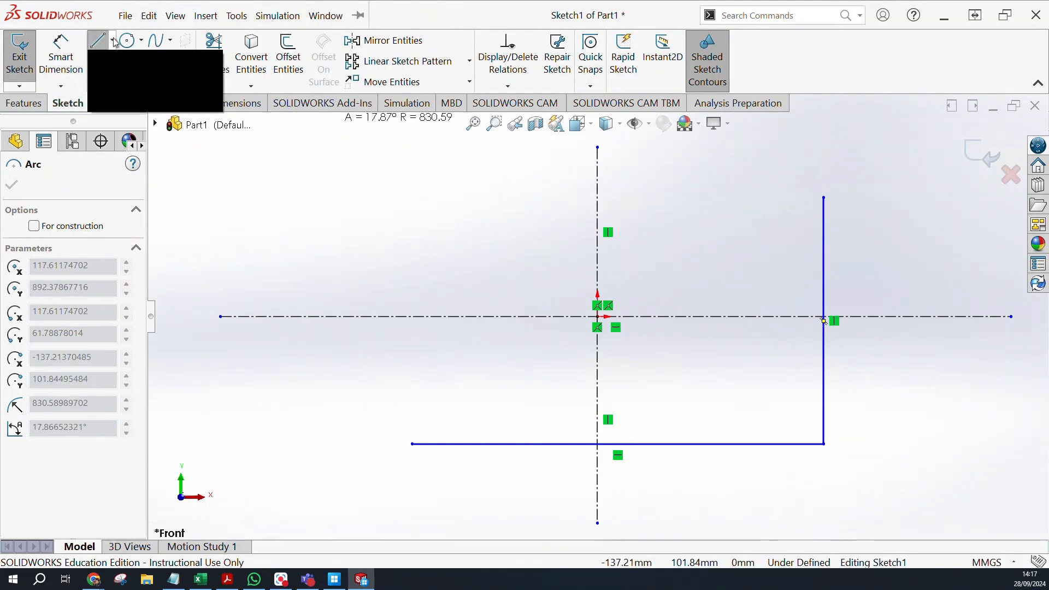
{"action": "left_click", "coordinate": [99, 64]}
{"action": "left_click", "coordinate": [112, 40]}
{"action": "left_click", "coordinate": [112, 60]}
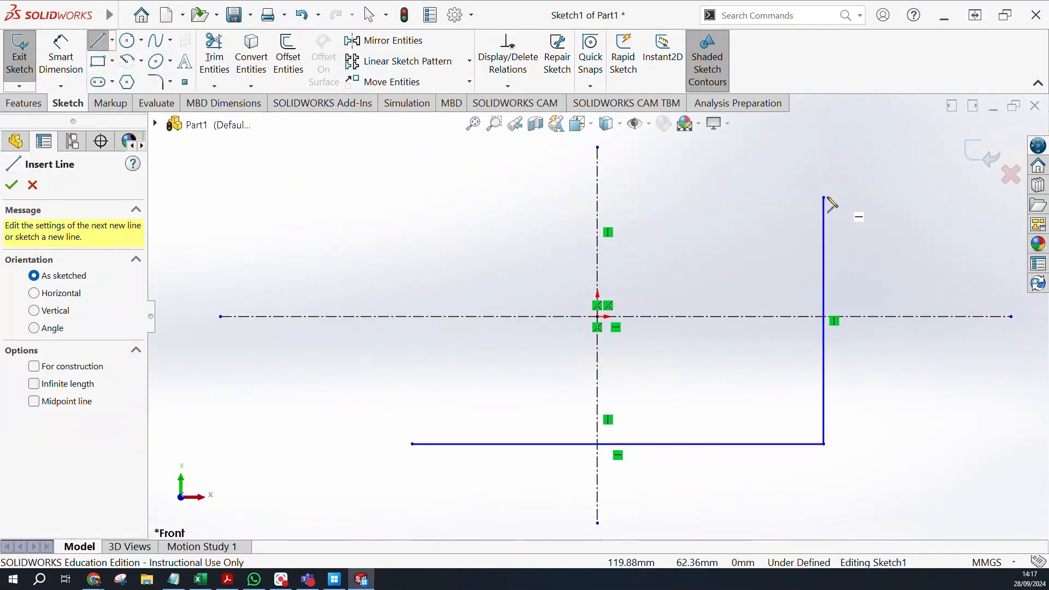
{"action": "left_click", "coordinate": [825, 198]}
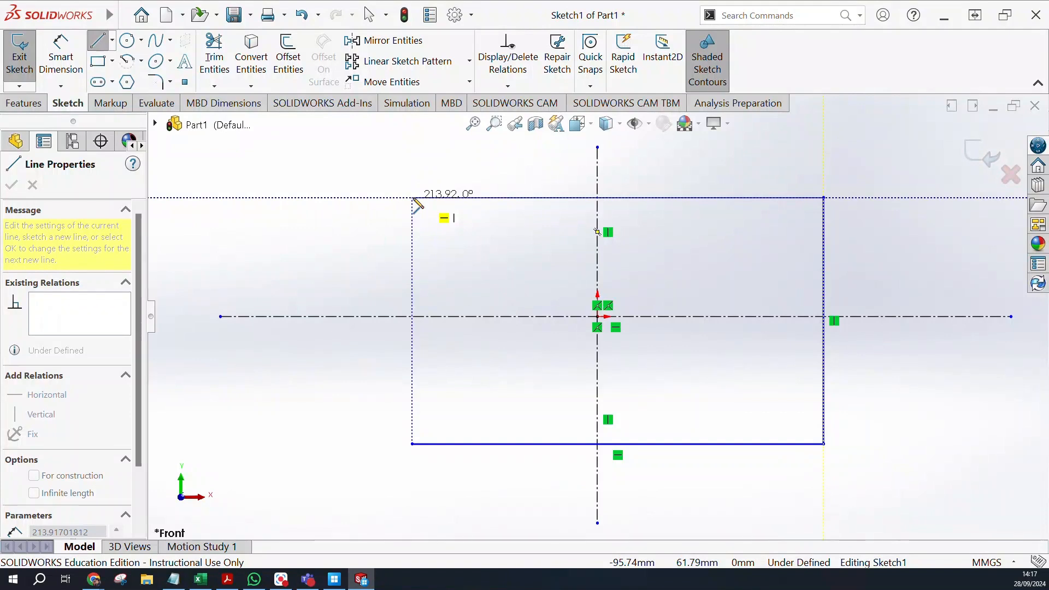
{"action": "left_click", "coordinate": [413, 198]}
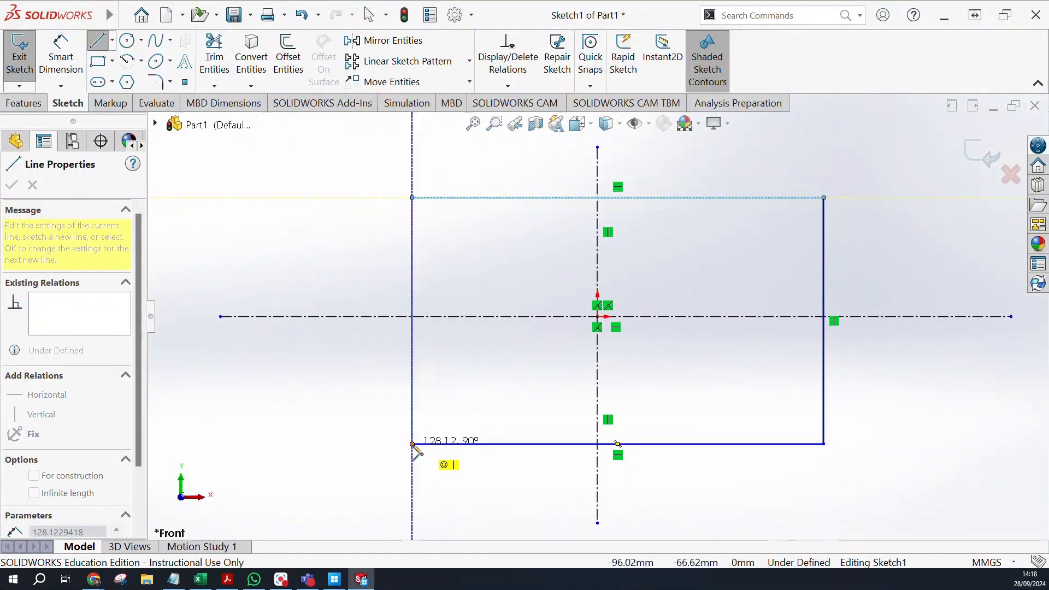
{"action": "left_click", "coordinate": [413, 444]}
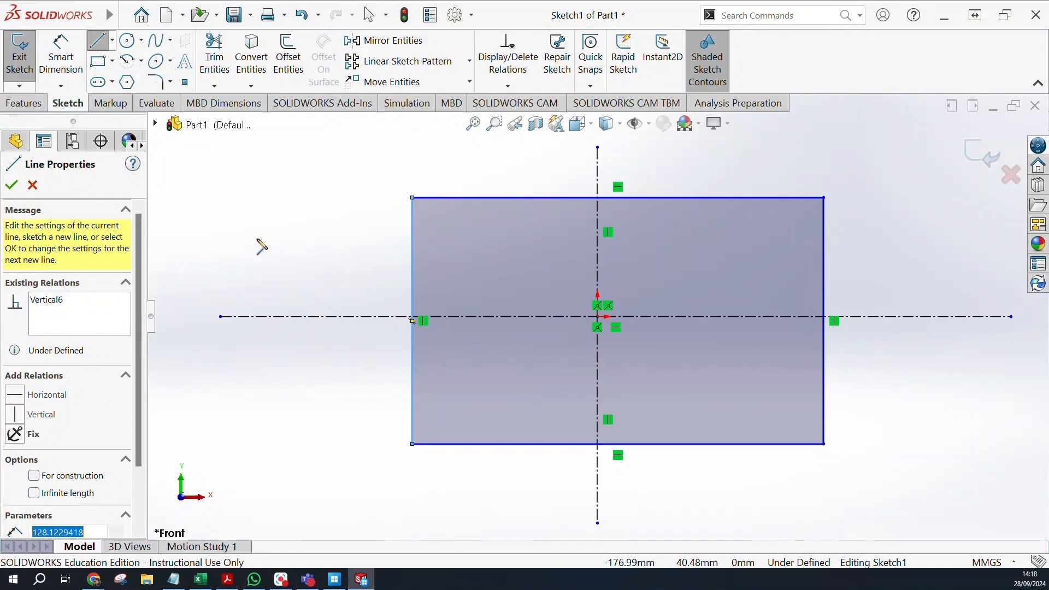
{"action": "key", "text": "Escape"}
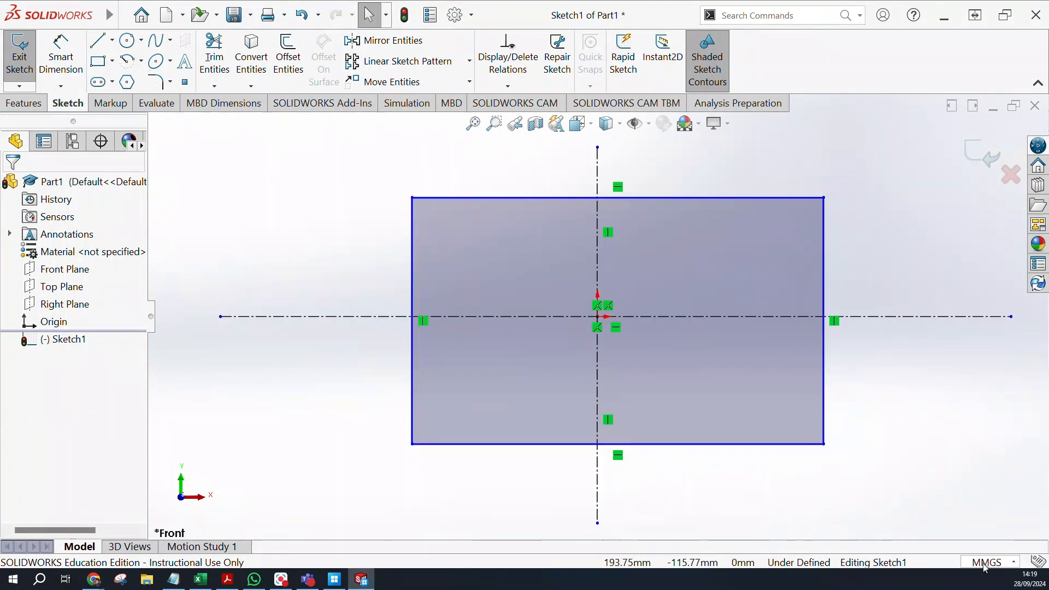
Examine the document's unit system options and keep MMGS (millimeter, gram, second).
{"action": "left_click", "coordinate": [1015, 565]}
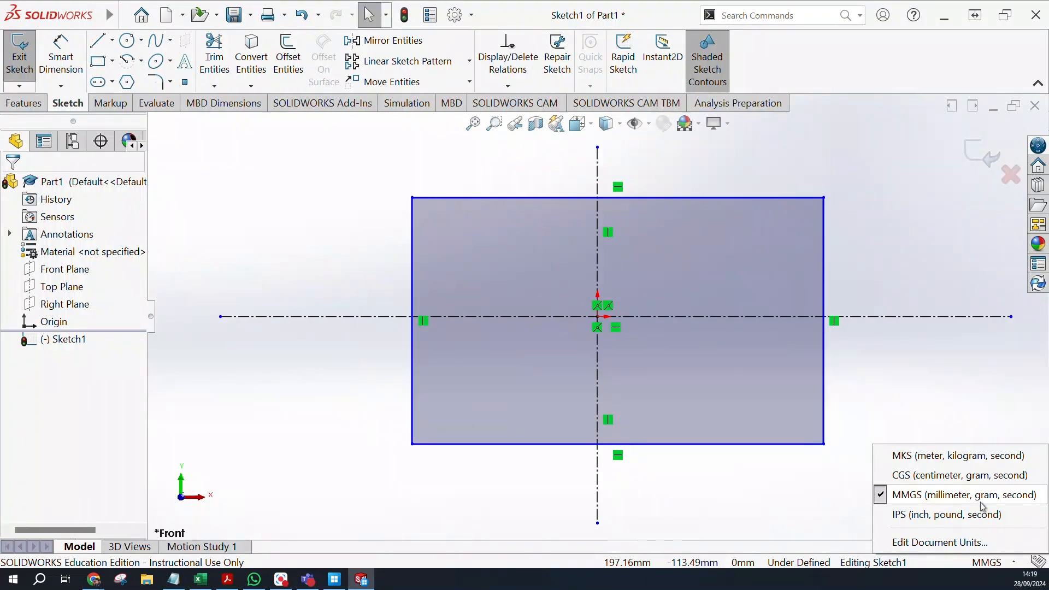
{"action": "left_click", "coordinate": [801, 486]}
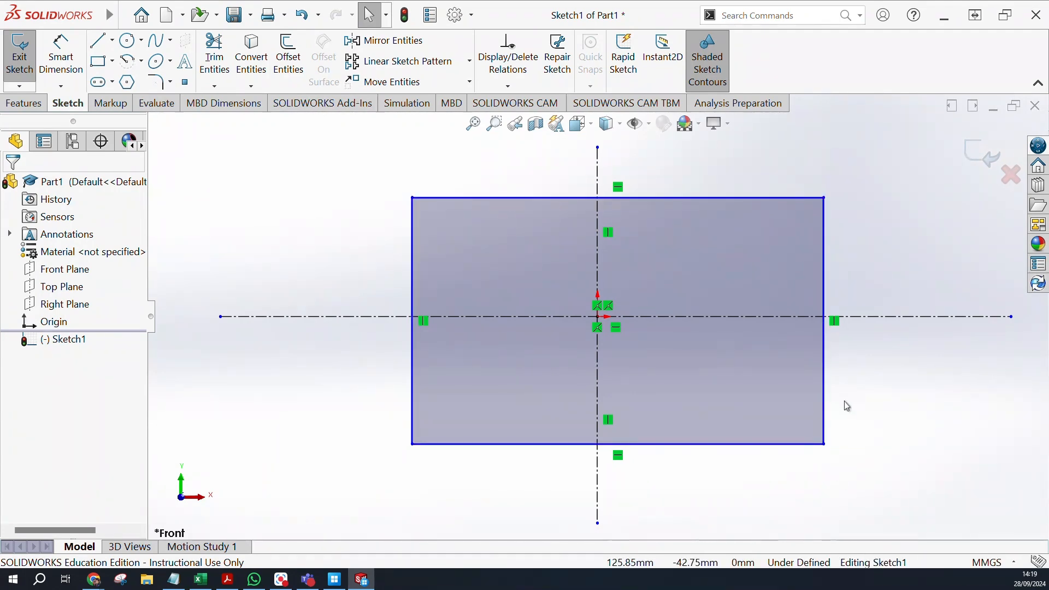
Dimension the rectangle's top edge with Smart Dimension, placing the dimension above it, and set the length to 200 mm.
{"action": "left_click", "coordinate": [61, 60]}
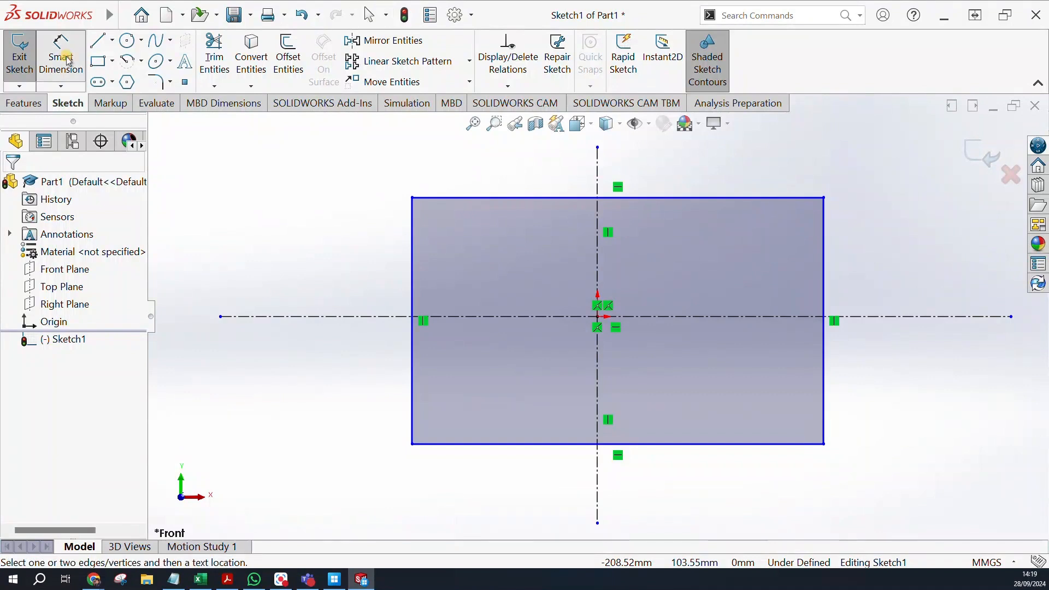
{"action": "left_click", "coordinate": [555, 199]}
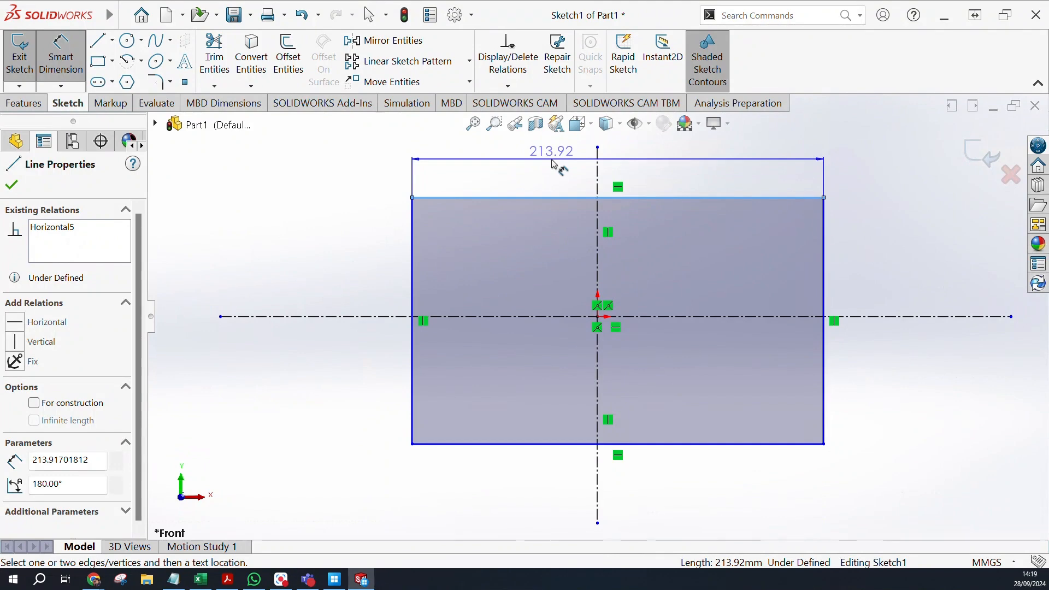
{"action": "left_click", "coordinate": [554, 164]}
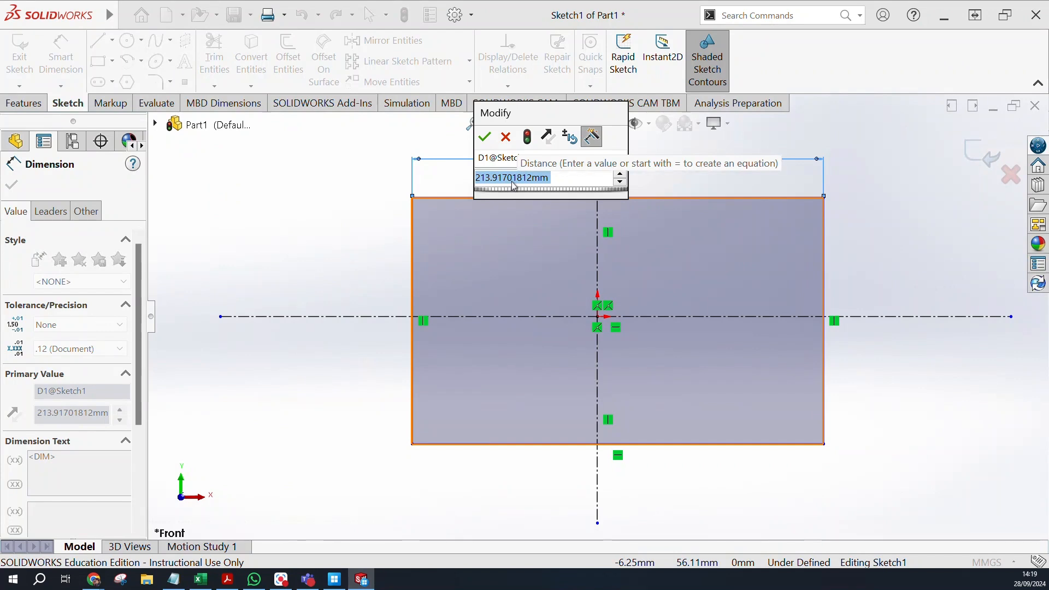
{"action": "type", "text": "200"}
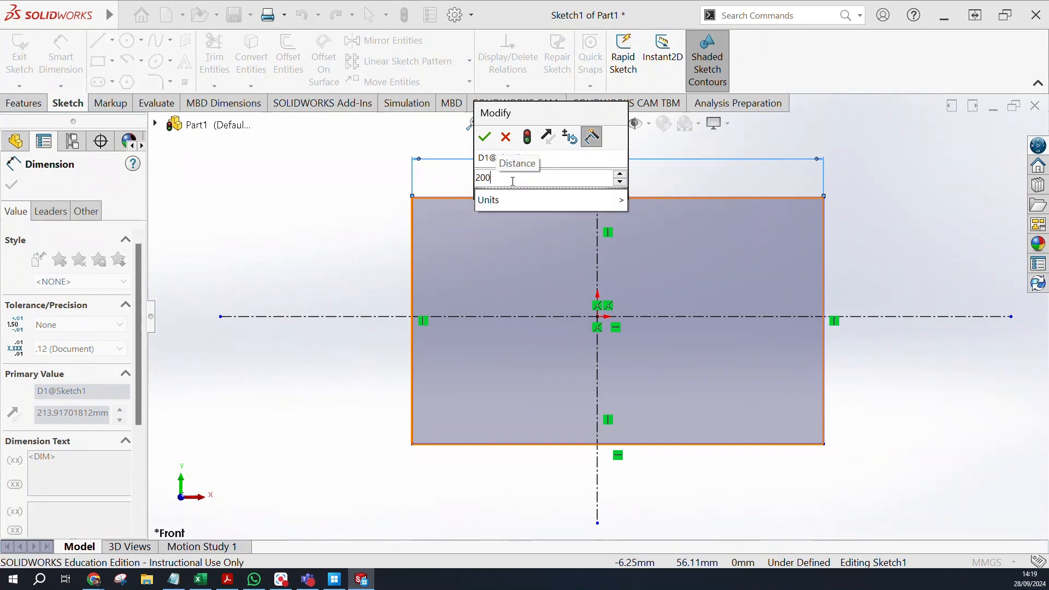
{"action": "key", "text": "Return"}
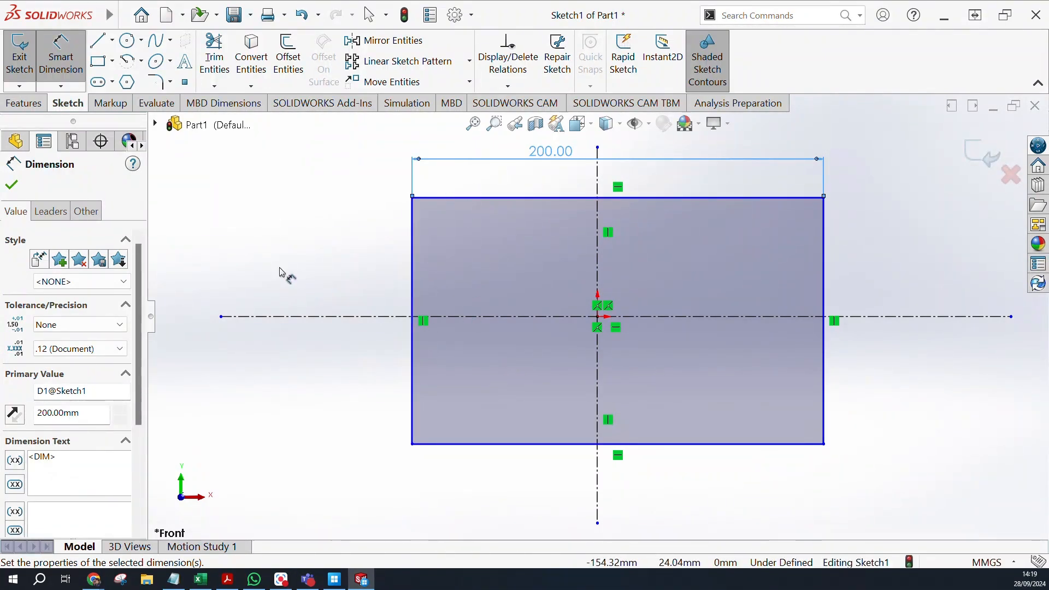
{"action": "left_click", "coordinate": [444, 199]}
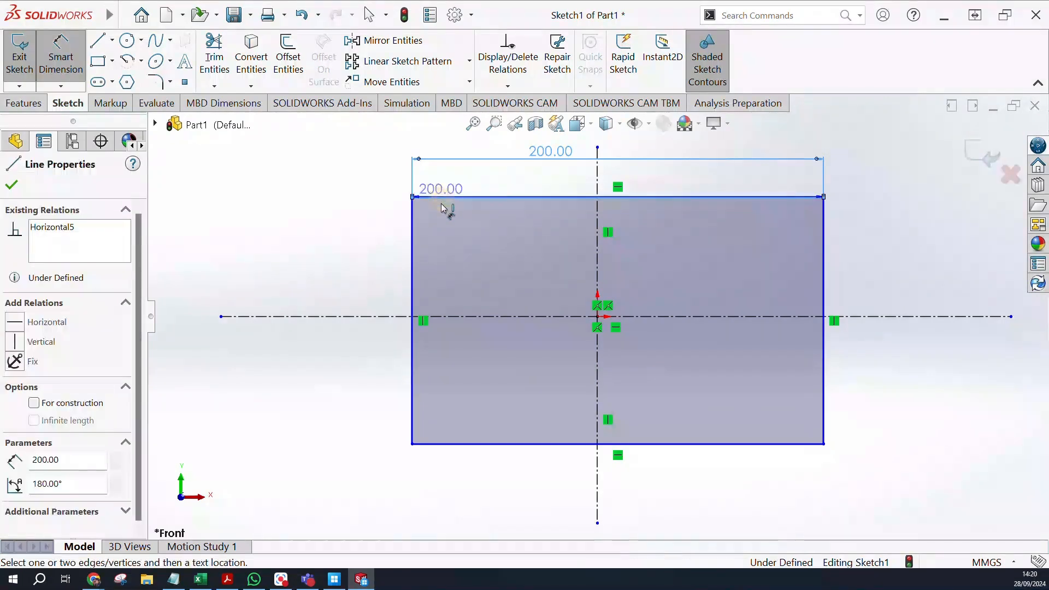
{"action": "left_click", "coordinate": [453, 446]}
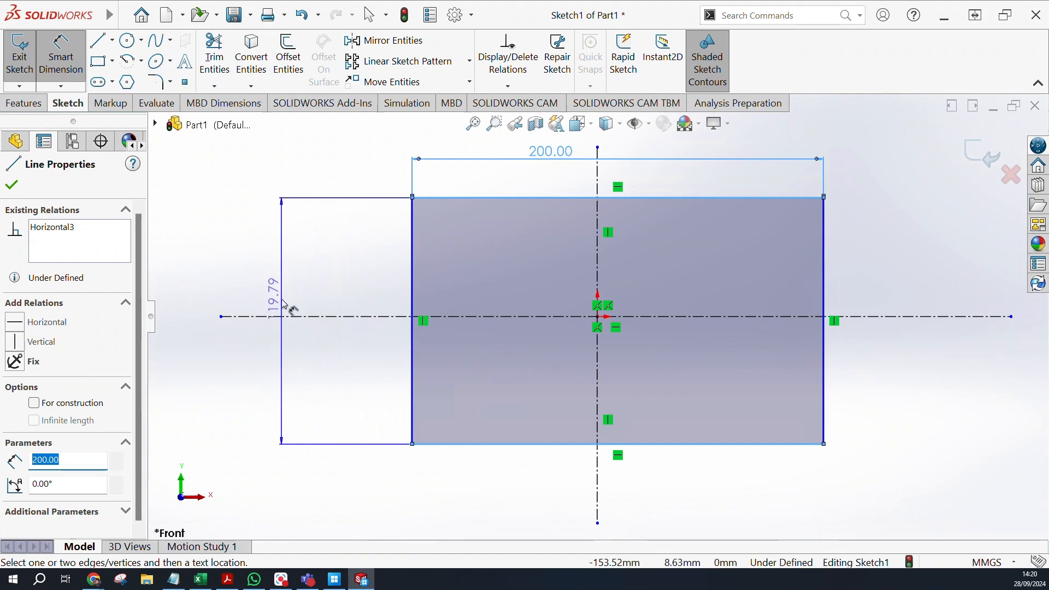
{"action": "key", "text": "Escape"}
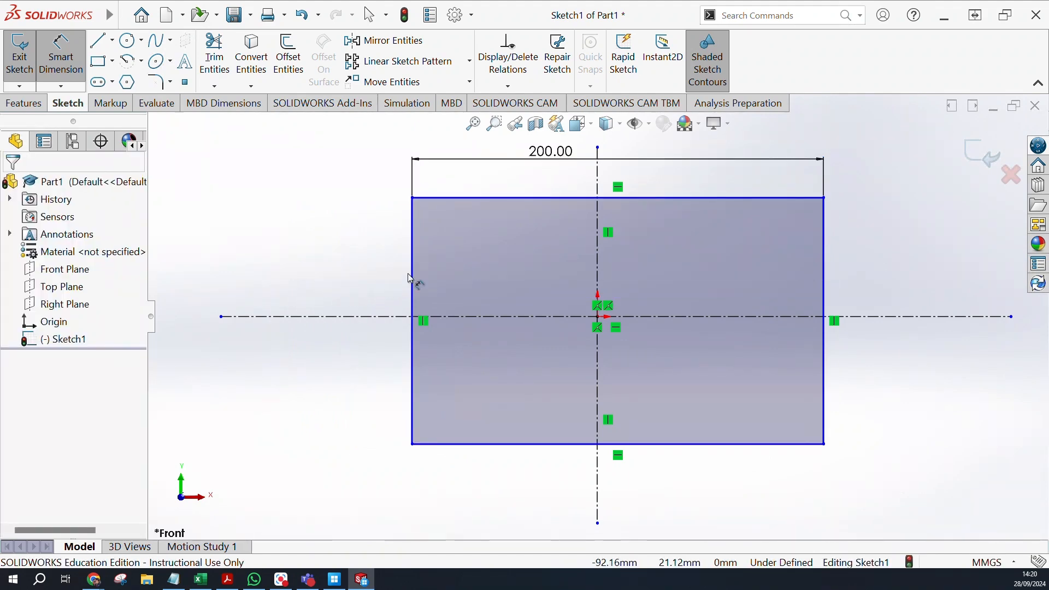
Dimension the rectangle's left edge, placing the dimension outside to its left, and set the length to 200 mm.
{"action": "left_click", "coordinate": [412, 279]}
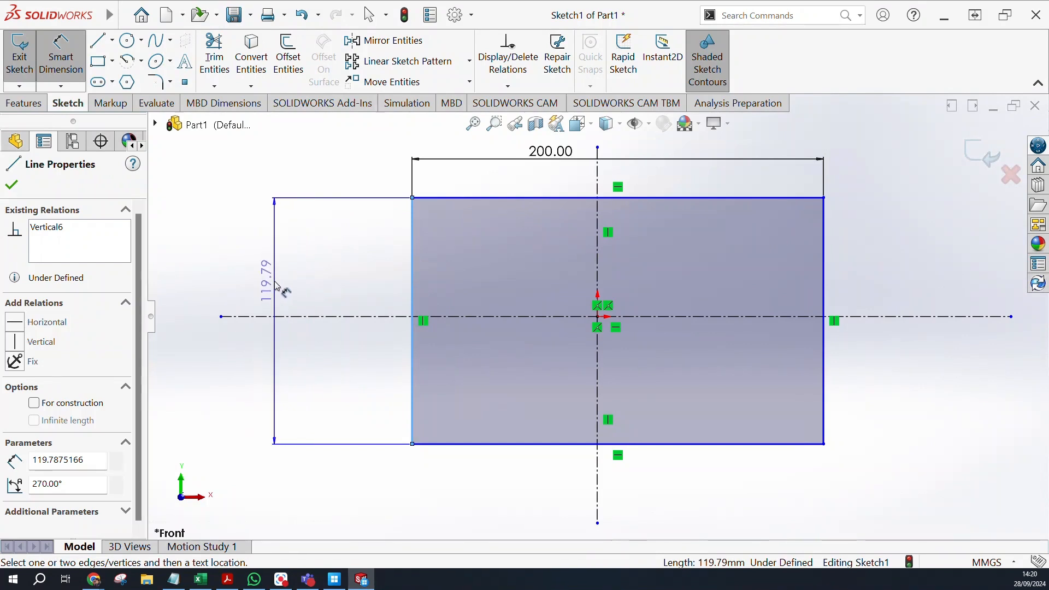
{"action": "left_click", "coordinate": [277, 288]}
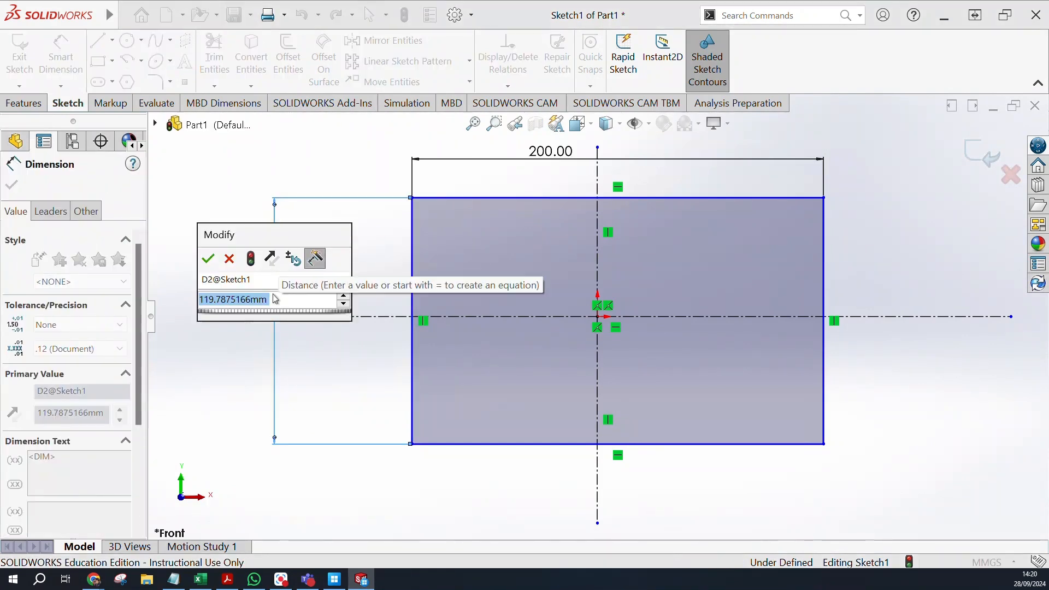
{"action": "type", "text": "200"}
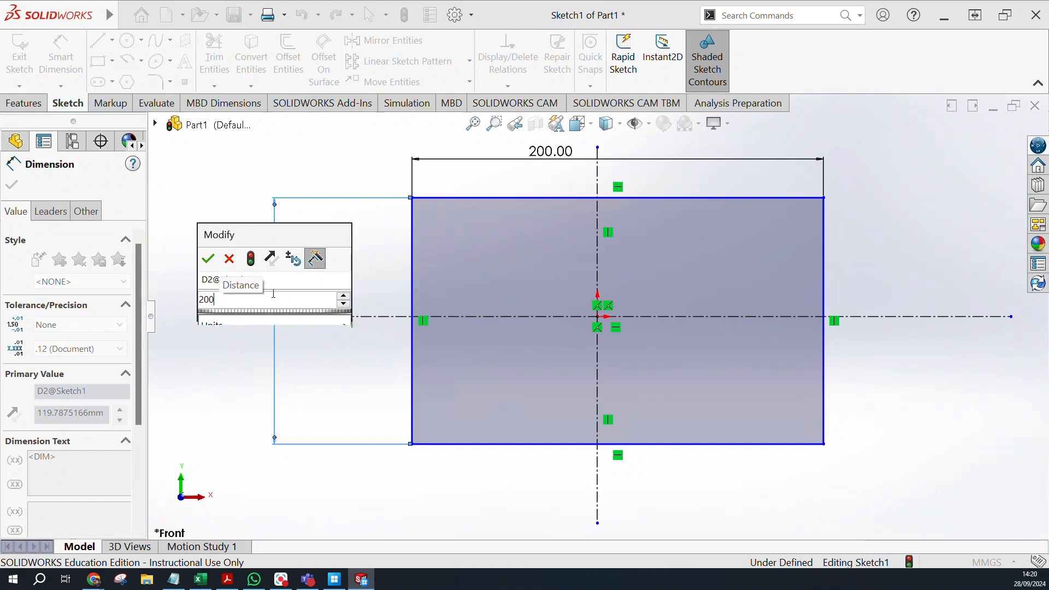
{"action": "key", "text": "Return"}
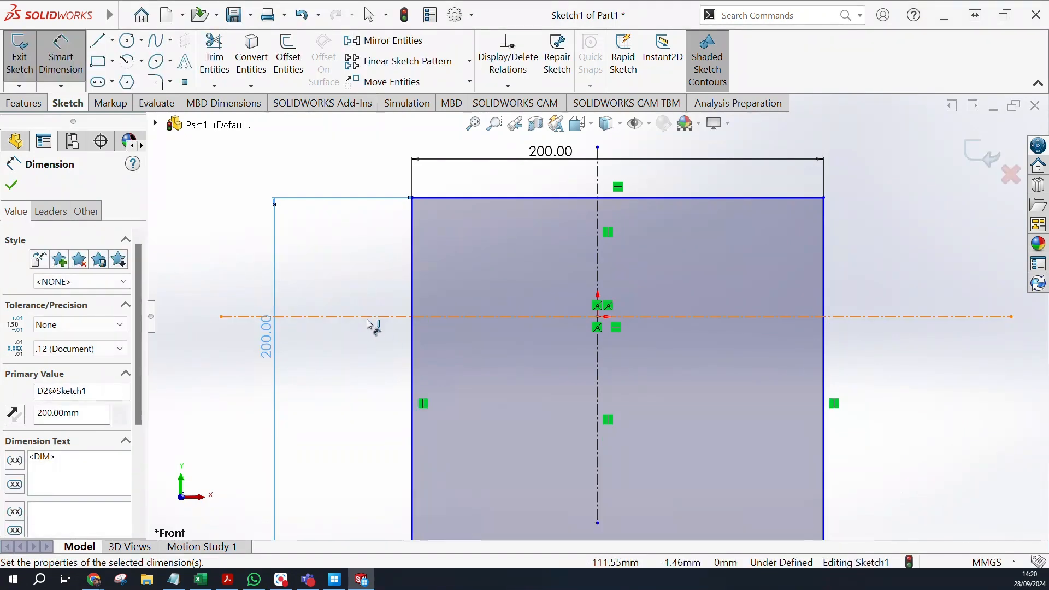
Change the rectangle's height dimension to 100 mm.
{"action": "double_click", "coordinate": [265, 342]}
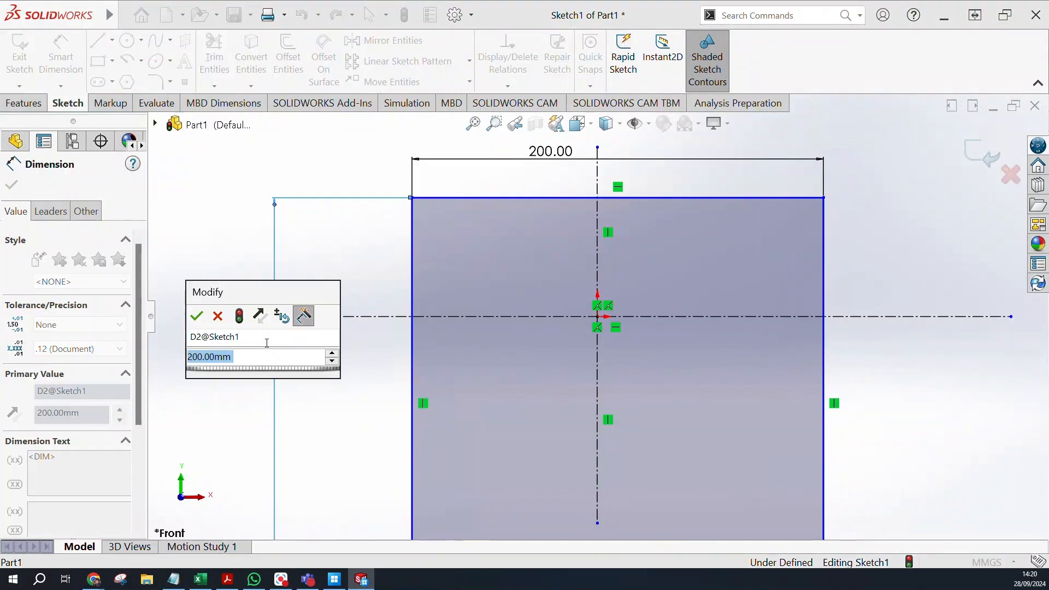
{"action": "type", "text": "100"}
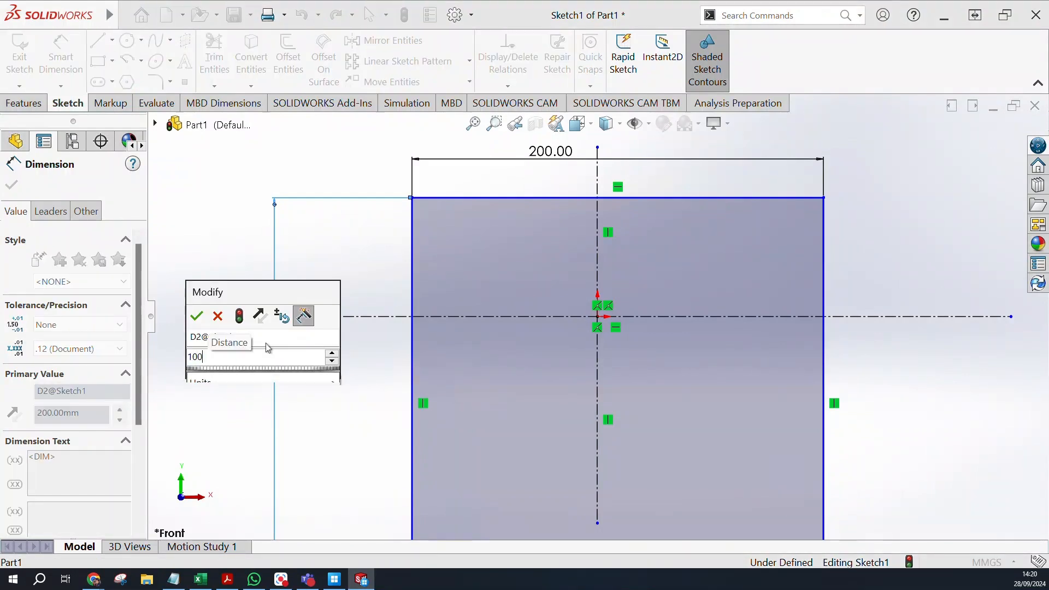
{"action": "key", "text": "Return"}
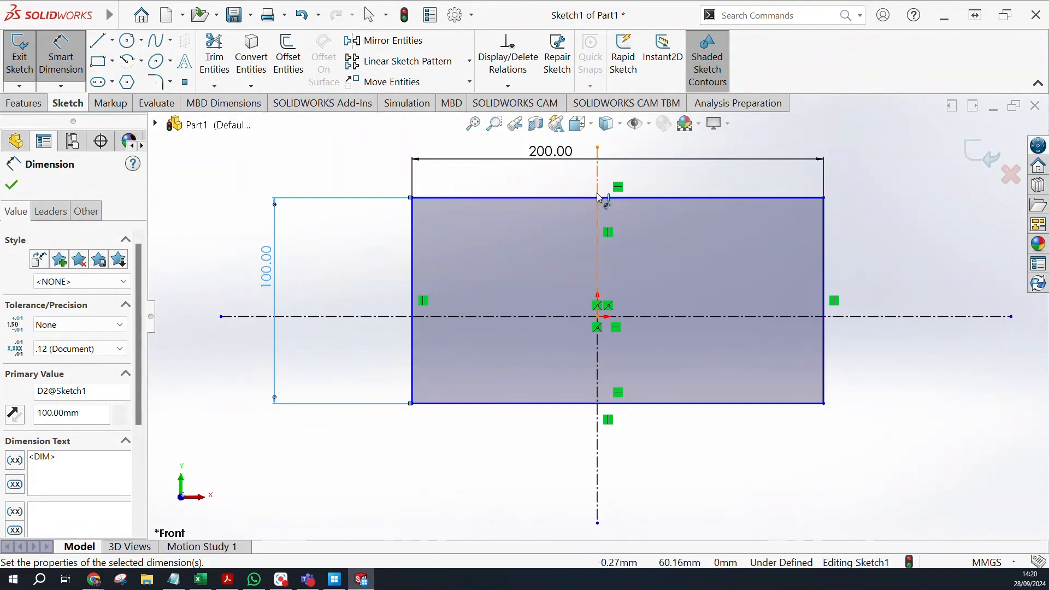
Dimension the distance from the vertical centerline to the rectangle's left edge, placing it below the rectangle, and set it to 100 mm.
{"action": "left_click", "coordinate": [598, 432]}
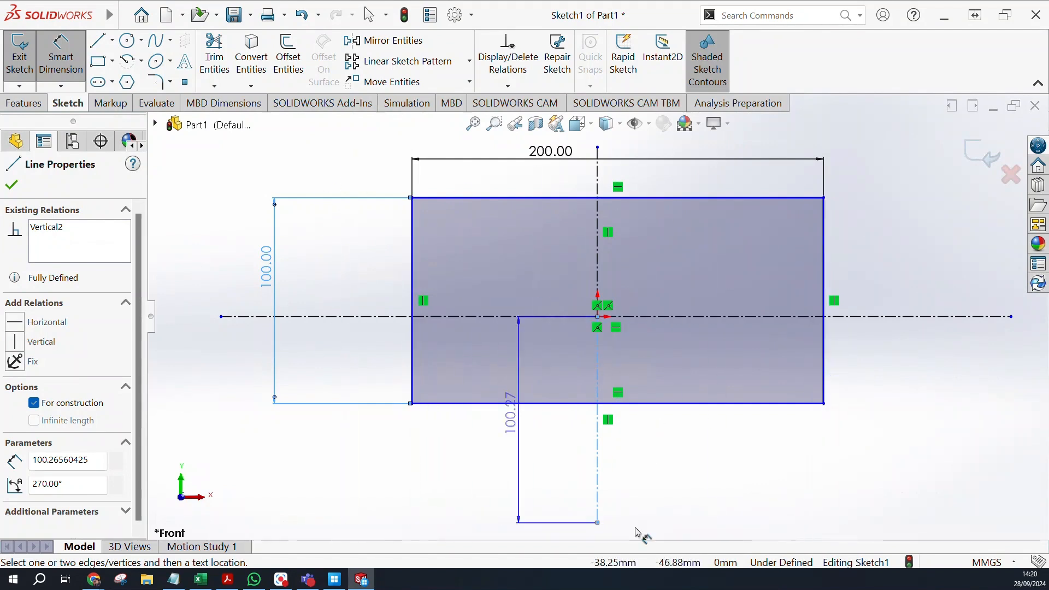
{"action": "left_click_drag", "start_coordinate": [414, 410], "coordinate": [458, 365]}
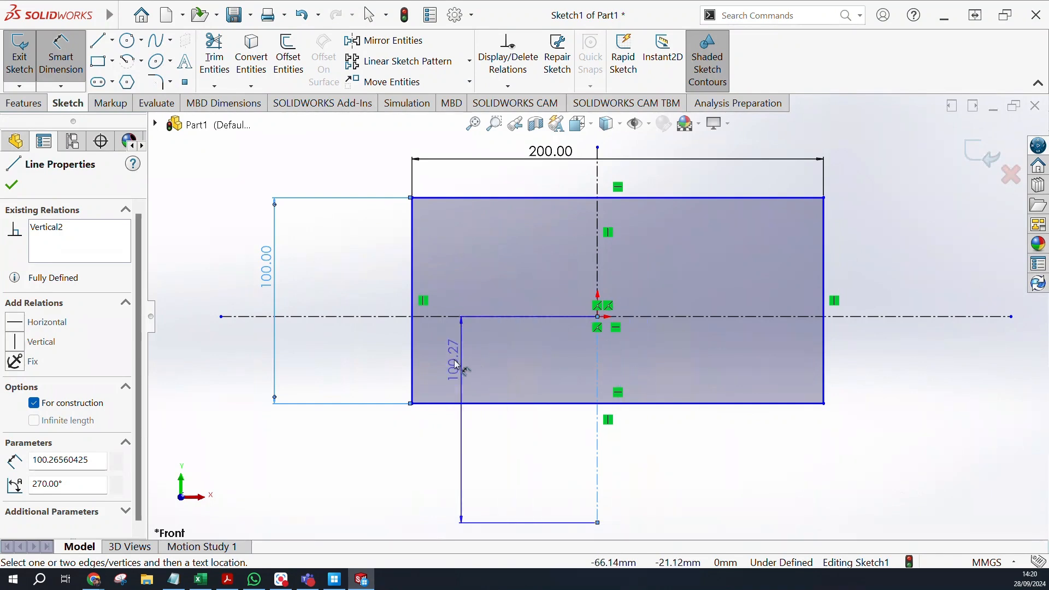
{"action": "left_click", "coordinate": [412, 361]}
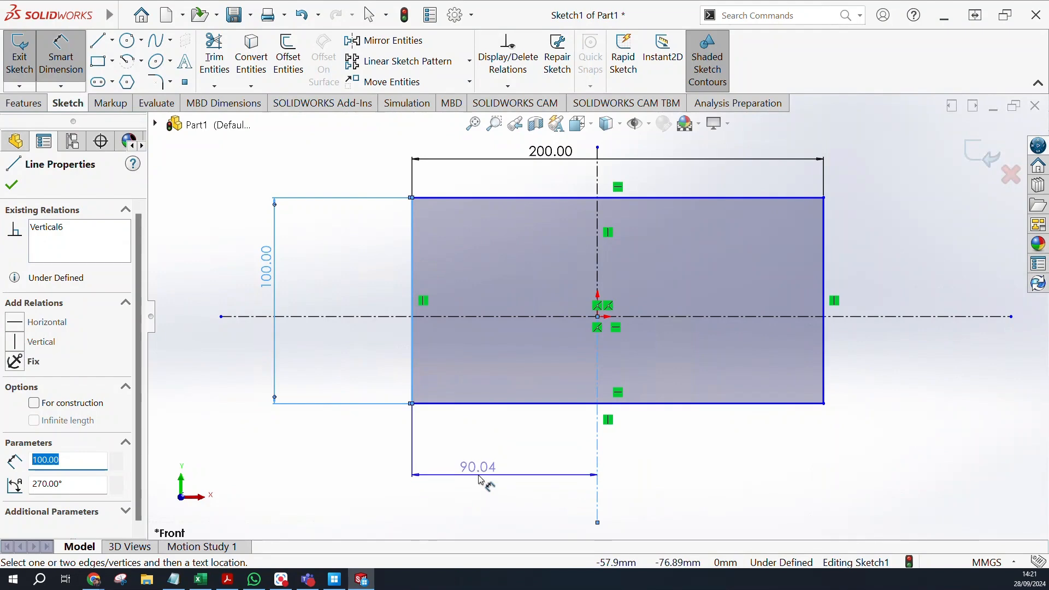
{"action": "left_click", "coordinate": [481, 481]}
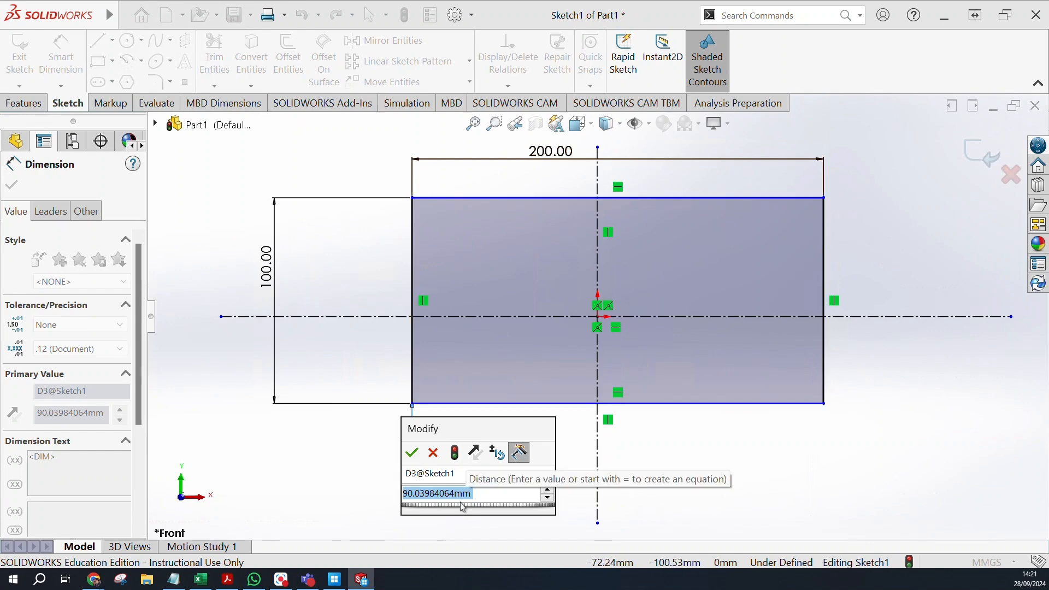
{"action": "type", "text": "100"}
{"action": "key", "text": "Return"}
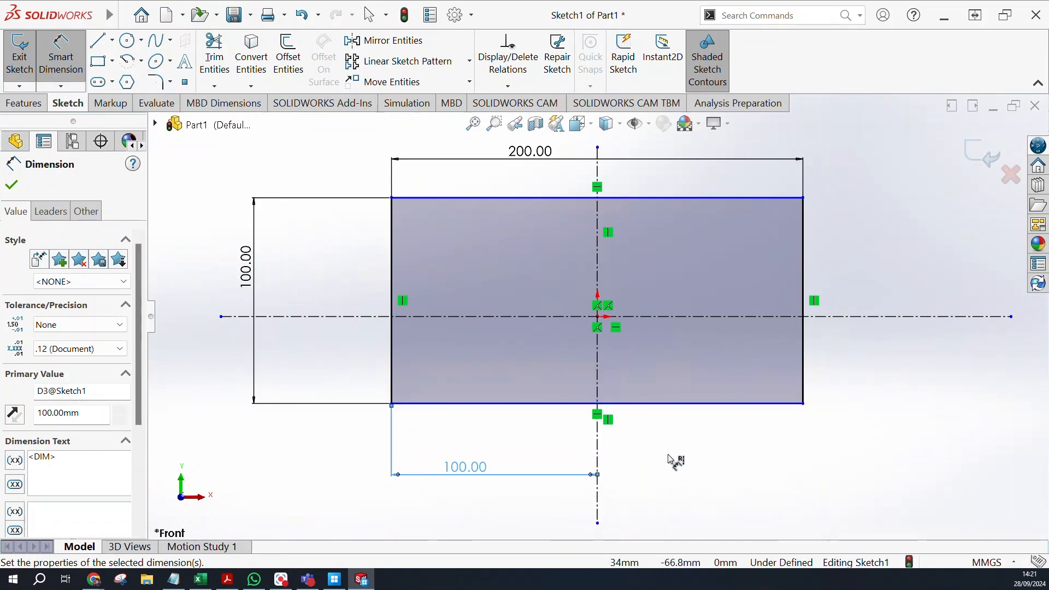
{"action": "key", "text": "Escape"}
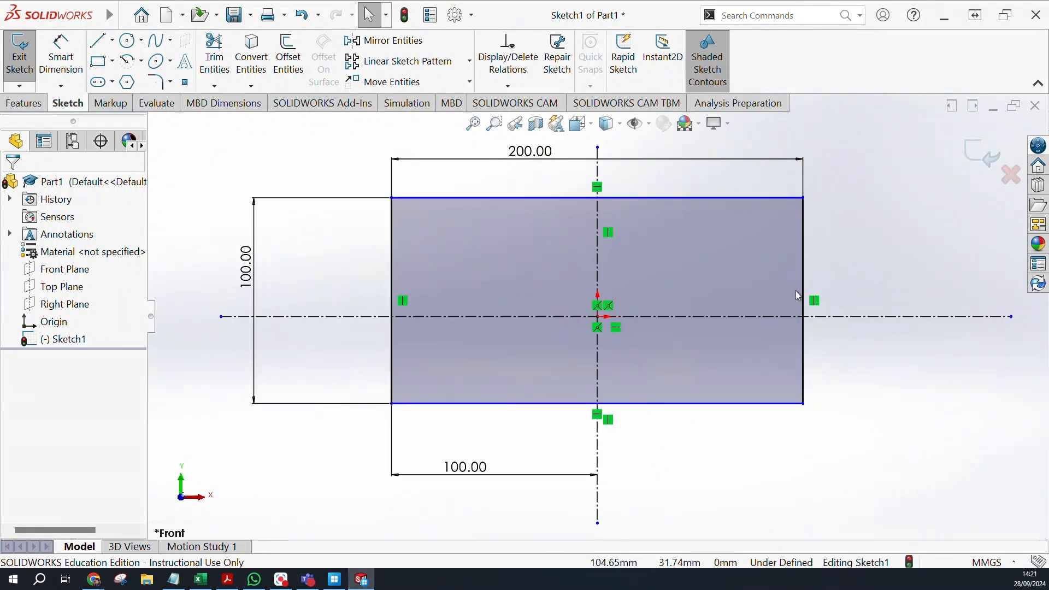
Dimension the distance from the horizontal centerline to the rectangle's bottom edge, placing it beyond the right edge, and set it to 50 mm.
{"action": "left_click", "coordinate": [61, 57]}
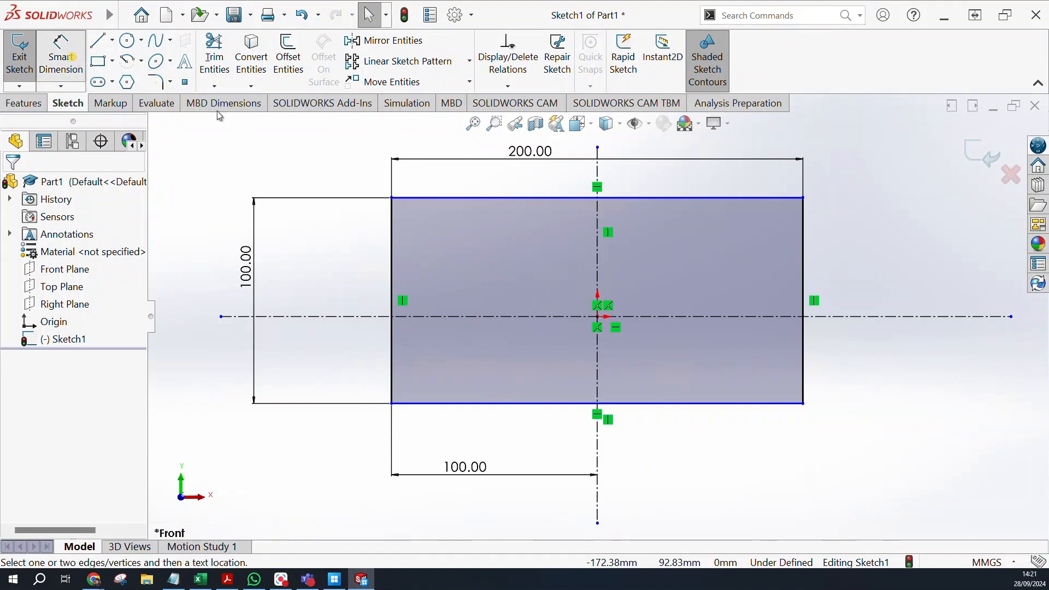
{"action": "left_click", "coordinate": [820, 316]}
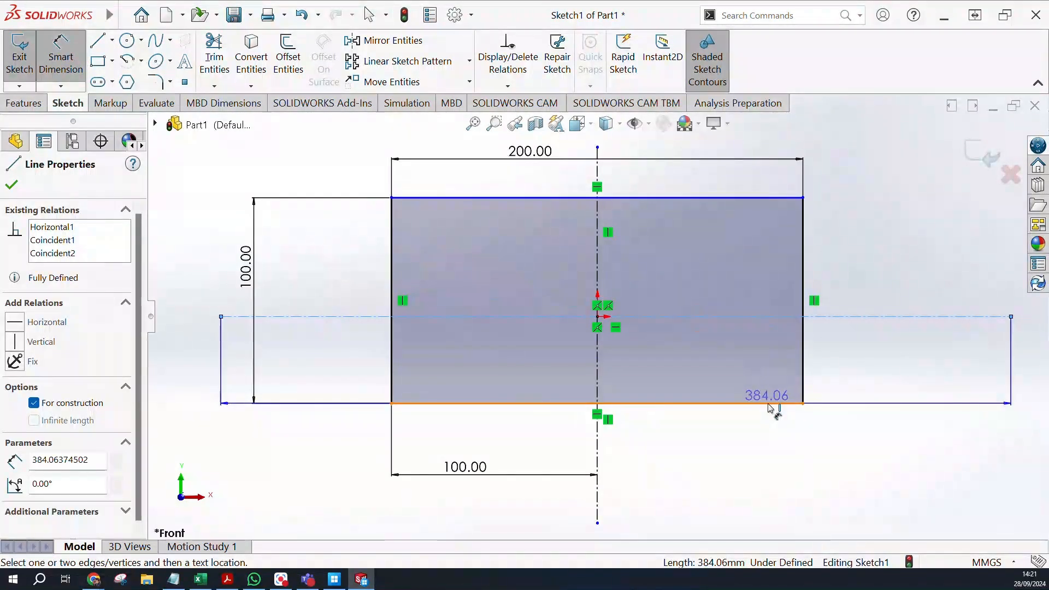
{"action": "left_click", "coordinate": [773, 404]}
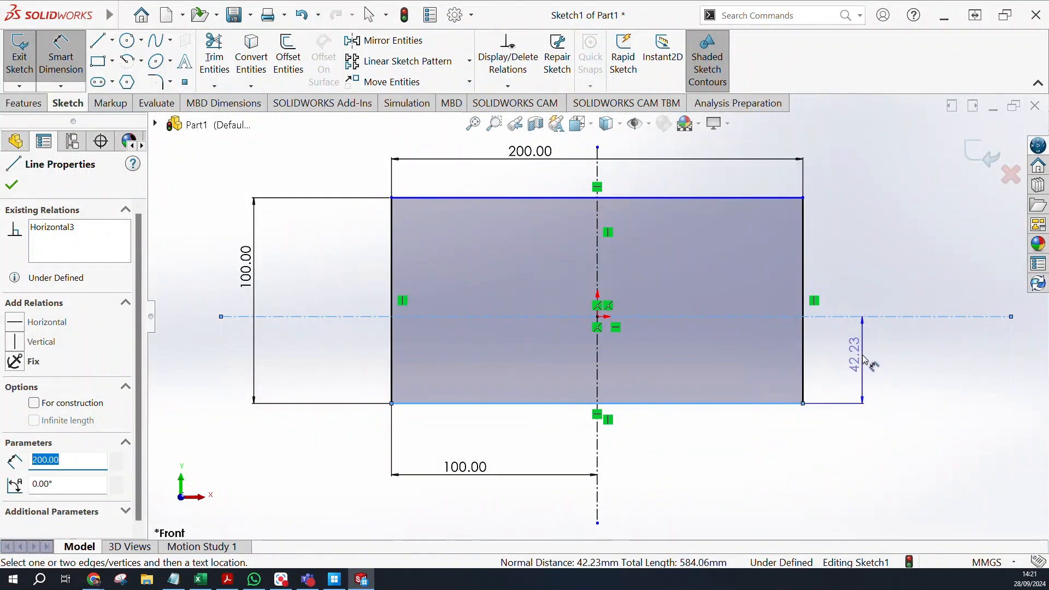
{"action": "left_click", "coordinate": [866, 356]}
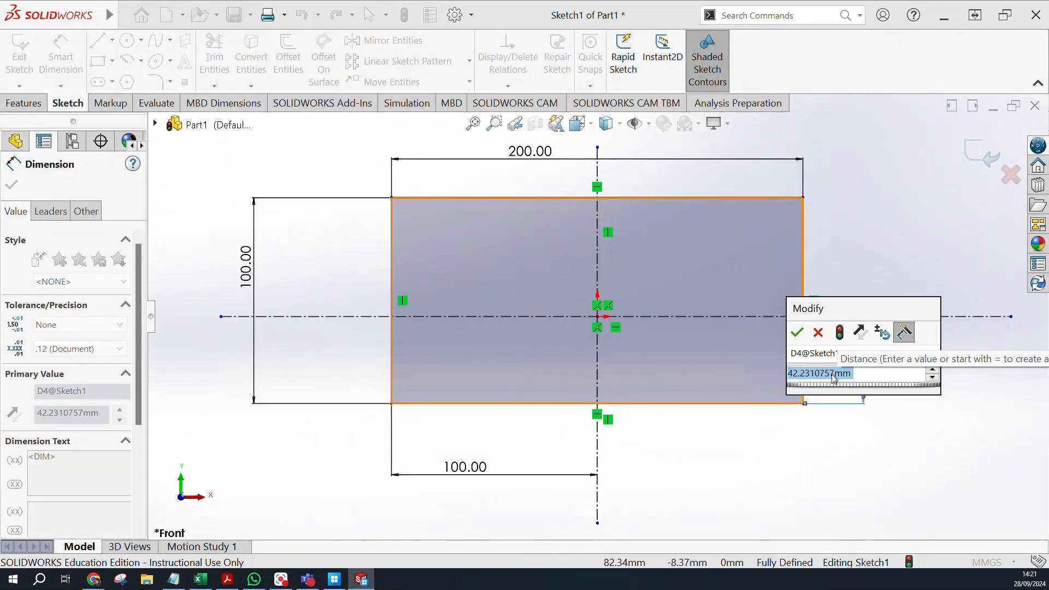
{"action": "key", "text": "BackSpace"}
{"action": "type", "text": "50"}
{"action": "key", "text": "Return"}
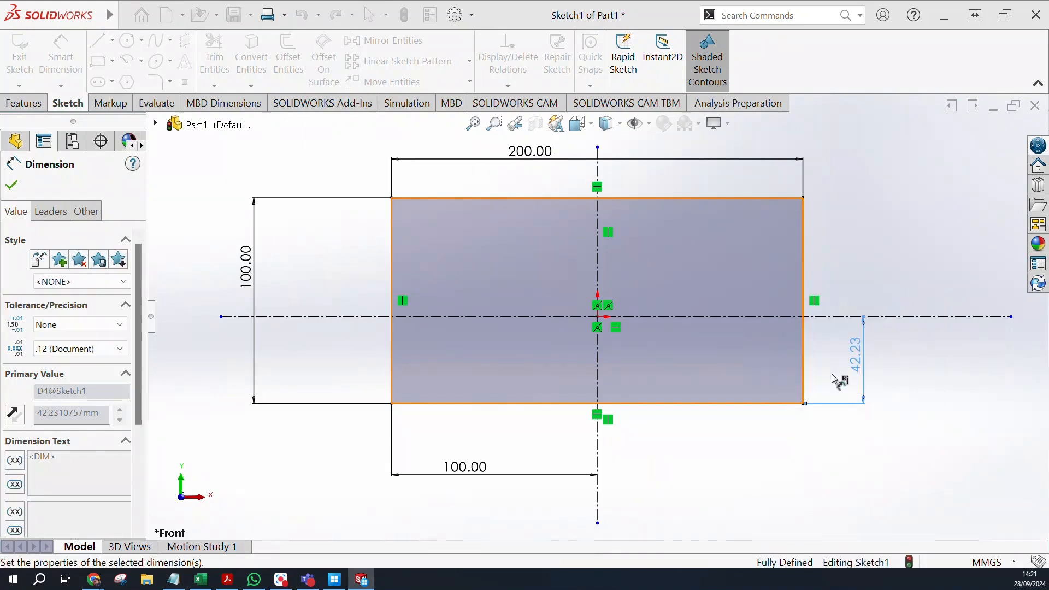
{"action": "left_click", "coordinate": [951, 441]}
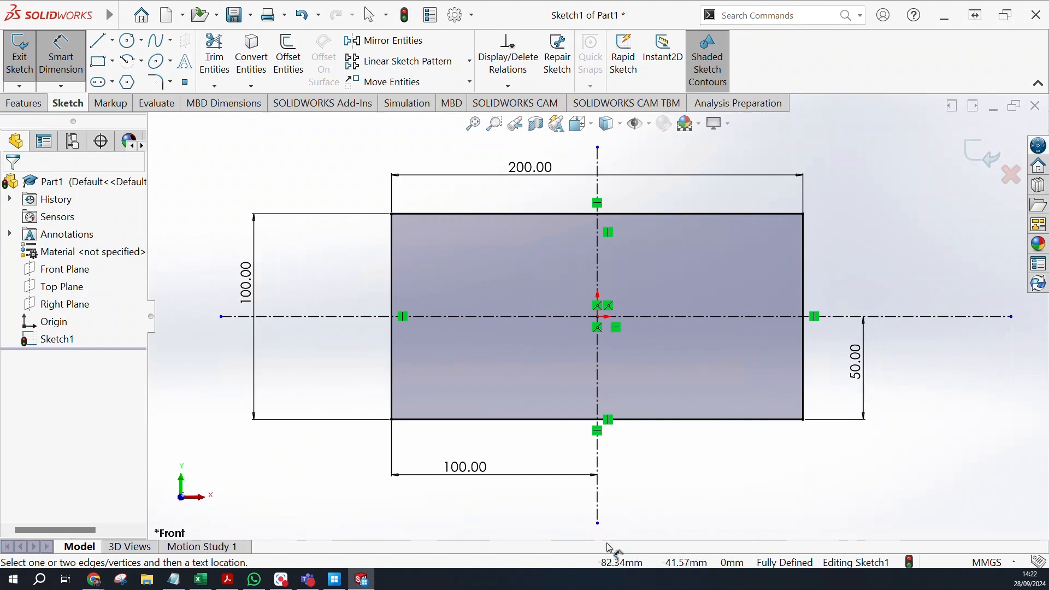
Orbit the sketch out of its plane and restore the Front view orientation.
{"action": "mouse_move", "coordinate": [710, 455]}
{"action": "middle_mouse_down"}
{"action": "mouse_move", "coordinate": [687, 418]}
{"action": "mouse_move", "coordinate": [545, 504]}
{"action": "middle_mouse_up"}
{"action": "mouse_move", "coordinate": [412, 427]}
{"action": "middle_mouse_down"}
{"action": "mouse_move", "coordinate": [535, 407]}
{"action": "mouse_move", "coordinate": [646, 456]}
{"action": "mouse_move", "coordinate": [778, 403]}
{"action": "mouse_move", "coordinate": [874, 435]}
{"action": "mouse_move", "coordinate": [785, 404]}
{"action": "mouse_move", "coordinate": [822, 401]}
{"action": "mouse_move", "coordinate": [867, 448]}
{"action": "mouse_move", "coordinate": [872, 485]}
{"action": "mouse_move", "coordinate": [798, 350]}
{"action": "middle_mouse_up"}
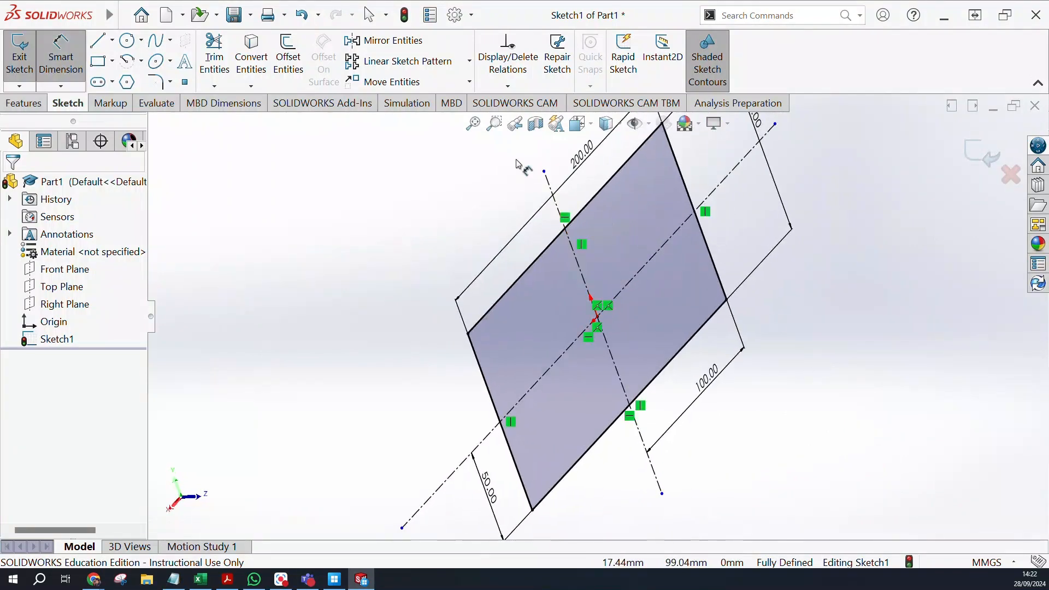
{"action": "left_click", "coordinate": [578, 123]}
{"action": "mouse_move", "coordinate": [446, 380]}
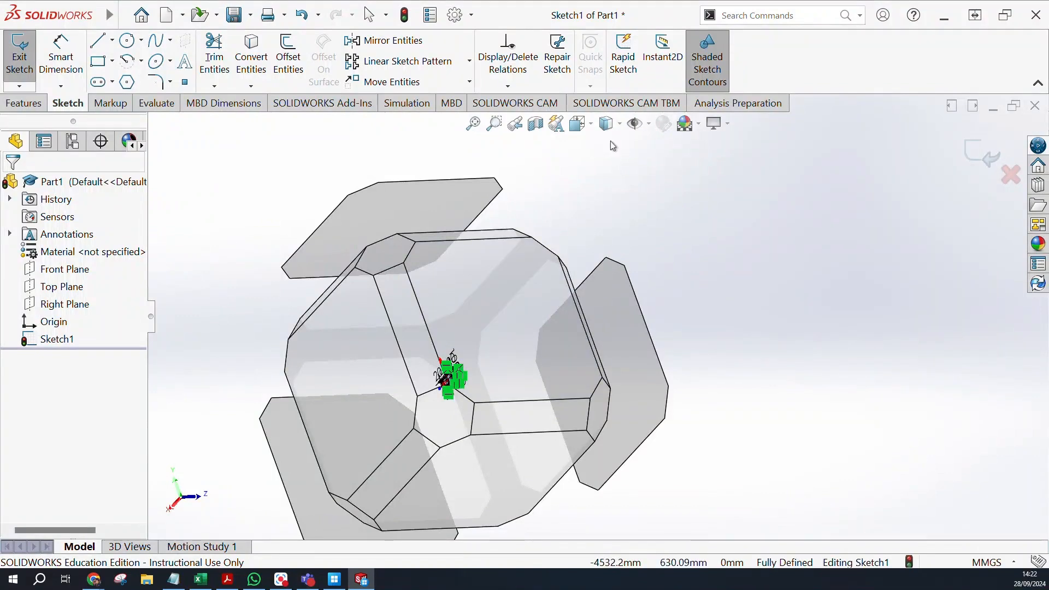
{"action": "left_click", "coordinate": [592, 125]}
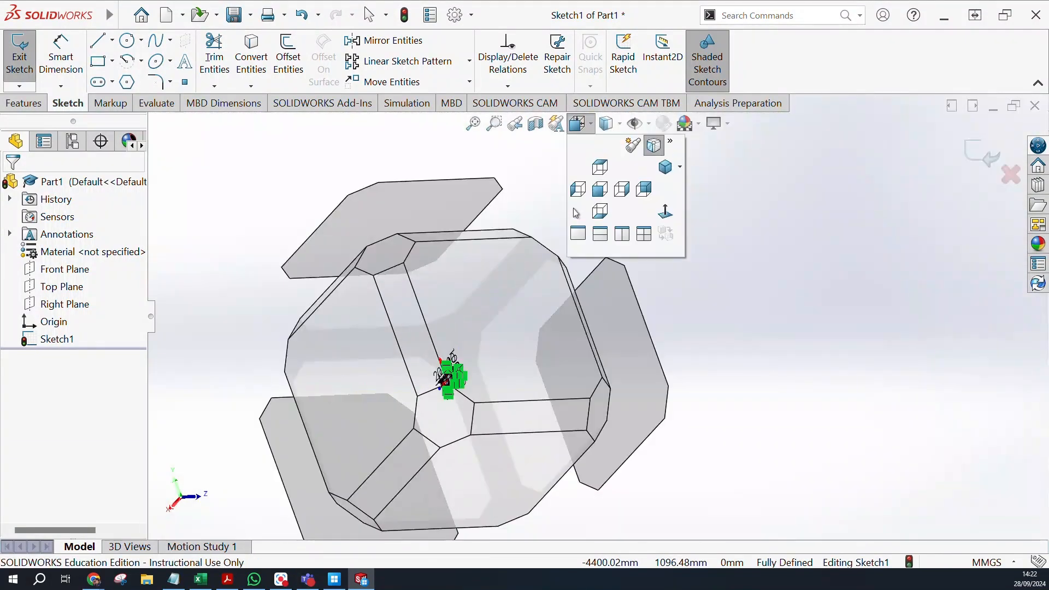
{"action": "left_click", "coordinate": [597, 188]}
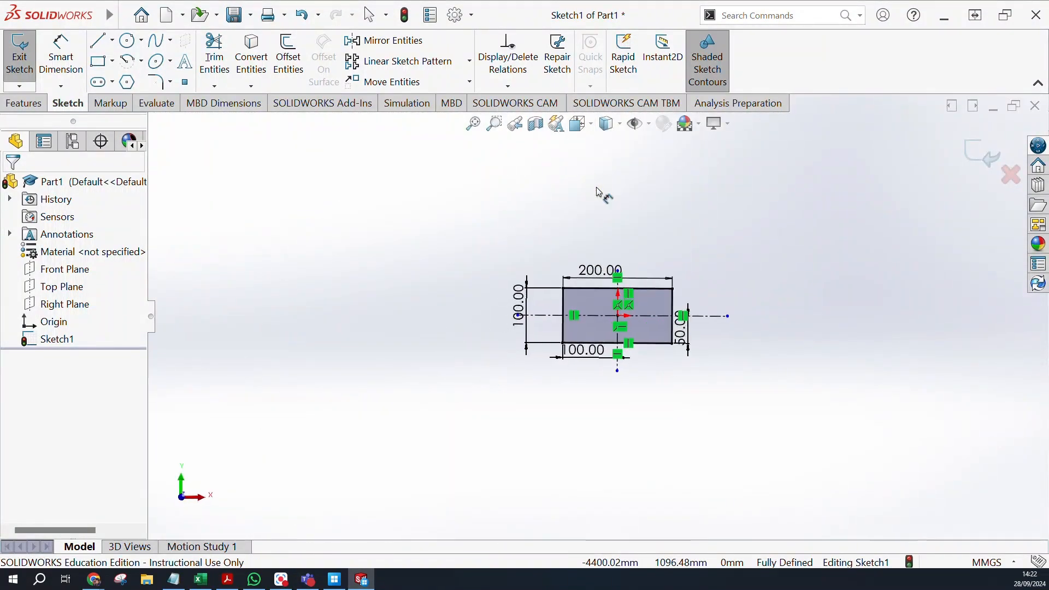
{"action": "key", "text": "d"}
View the sketch from the Left and Back standard orientations.
{"action": "left_click", "coordinate": [590, 125]}
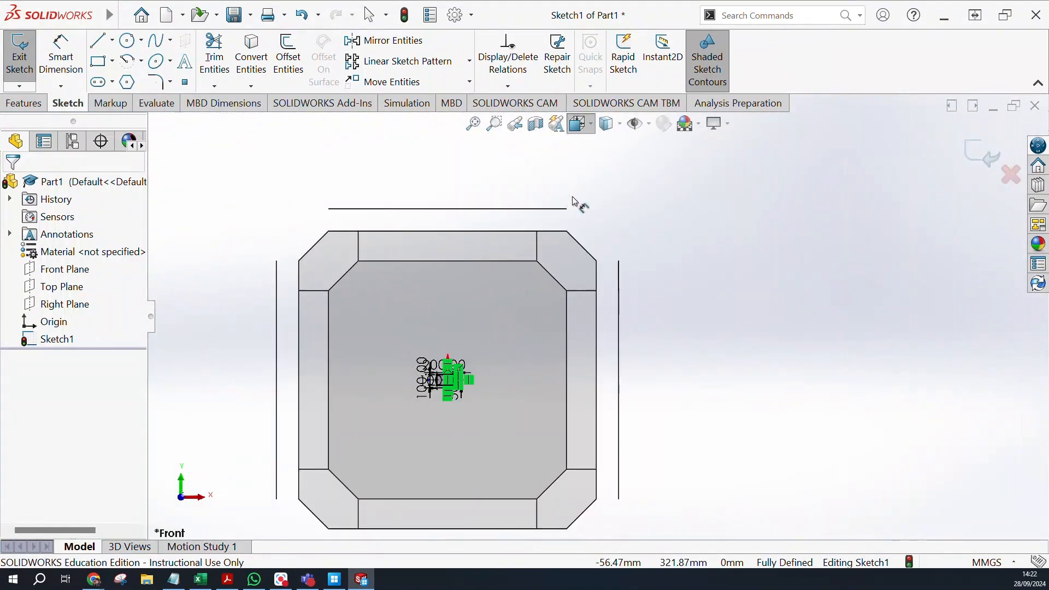
{"action": "left_click", "coordinate": [575, 201]}
{"action": "key", "text": "d"}
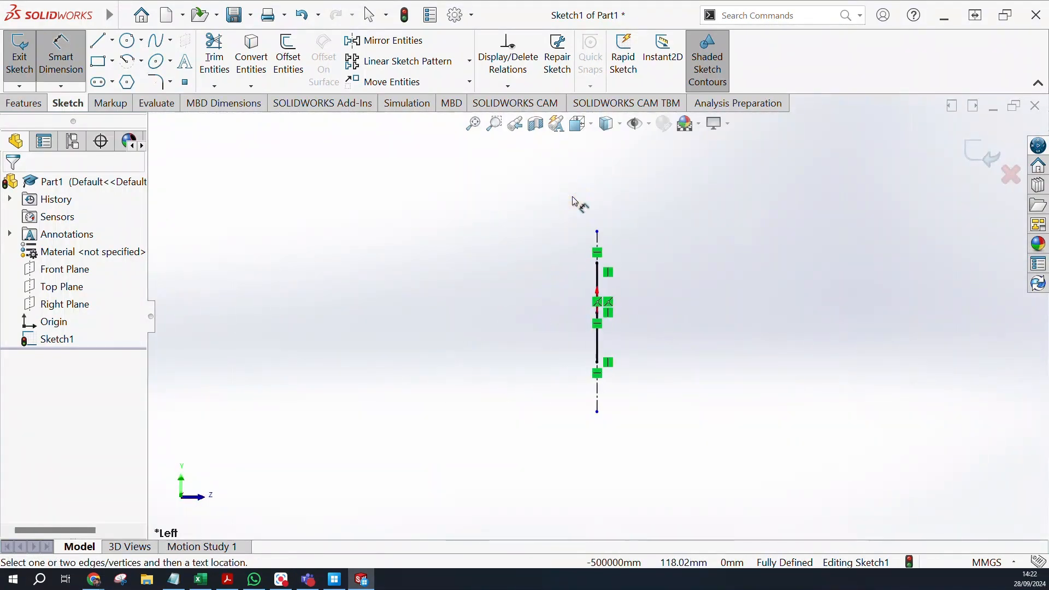
{"action": "left_click", "coordinate": [595, 125]}
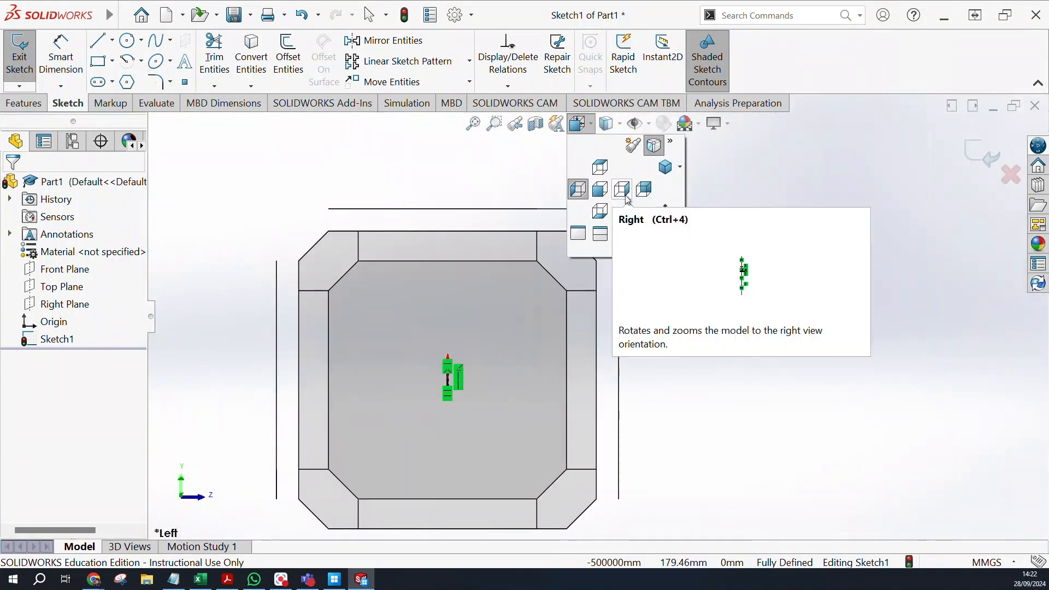
{"action": "left_click", "coordinate": [643, 191]}
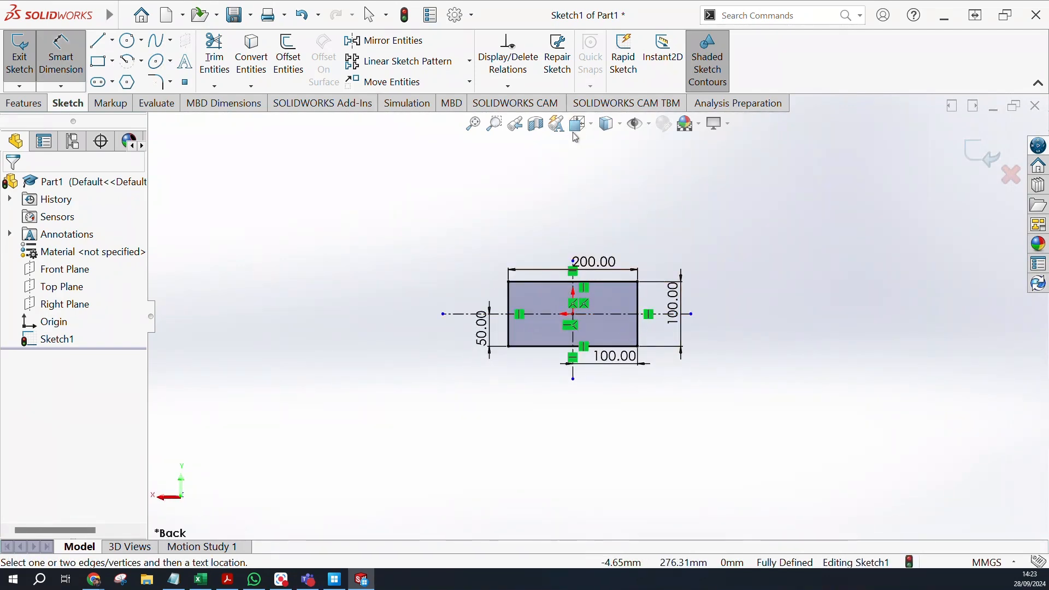
Return the sketch to the Front view and fit the dimensioned rectangle to the graphics area.
{"action": "left_click", "coordinate": [595, 129]}
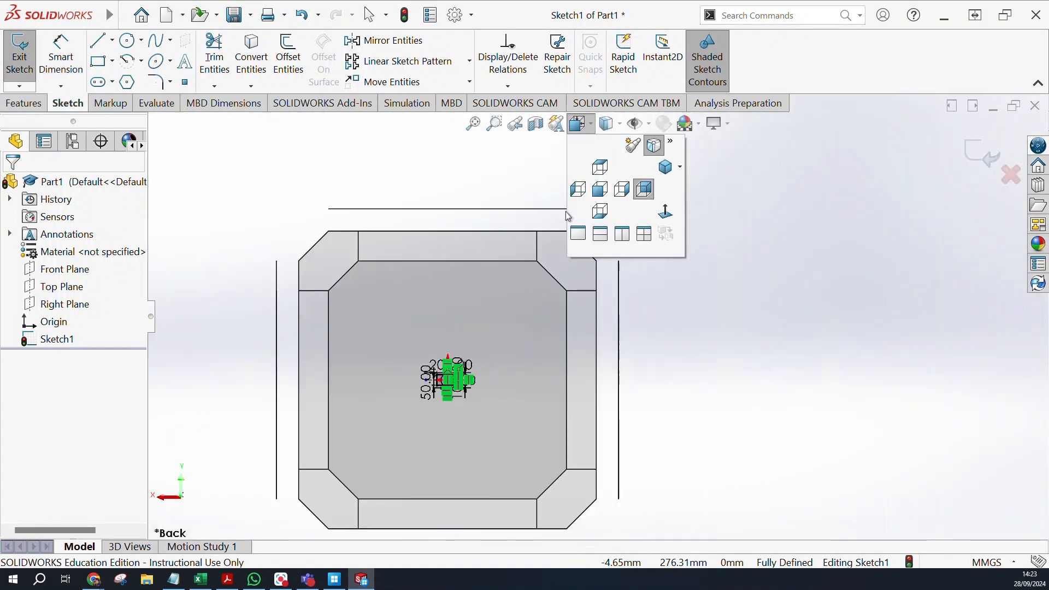
{"action": "left_click", "coordinate": [603, 194]}
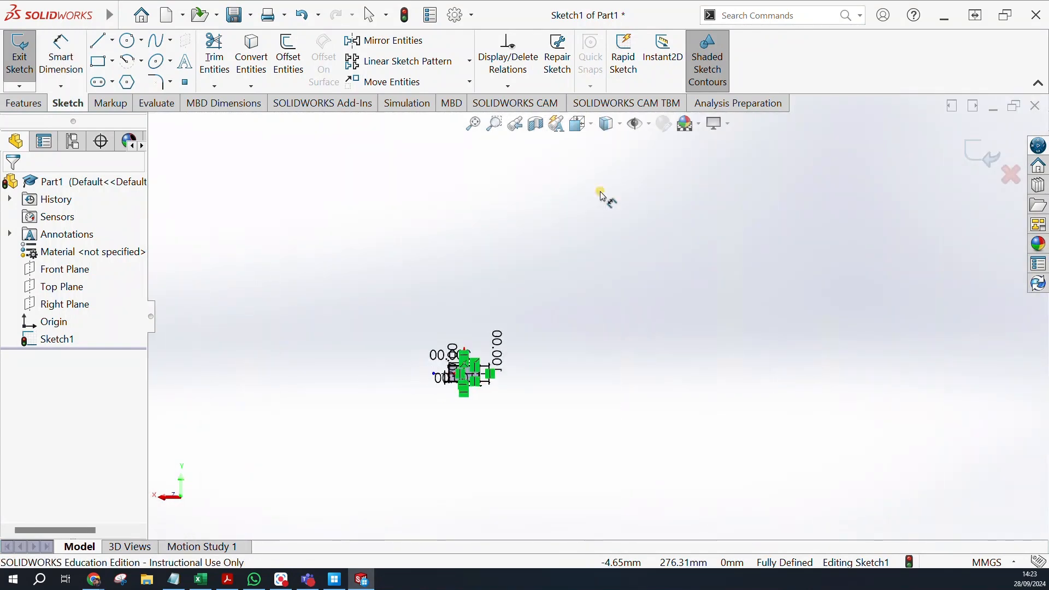
{"action": "left_click", "coordinate": [475, 125]}
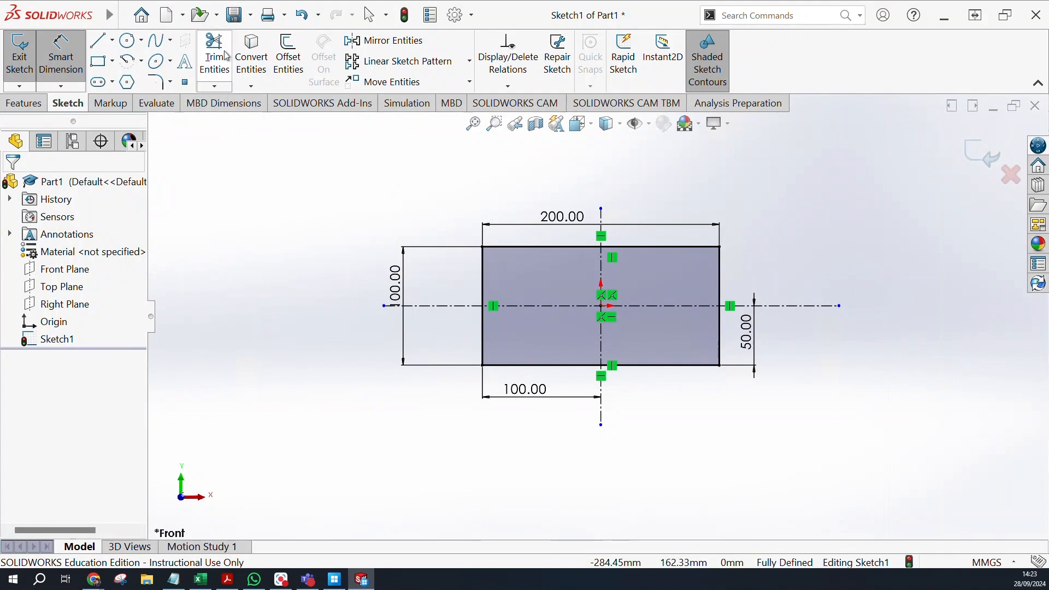
{"action": "scroll", "coordinate": [590, 311], "scroll_direction": "up", "scroll_amount": 3}
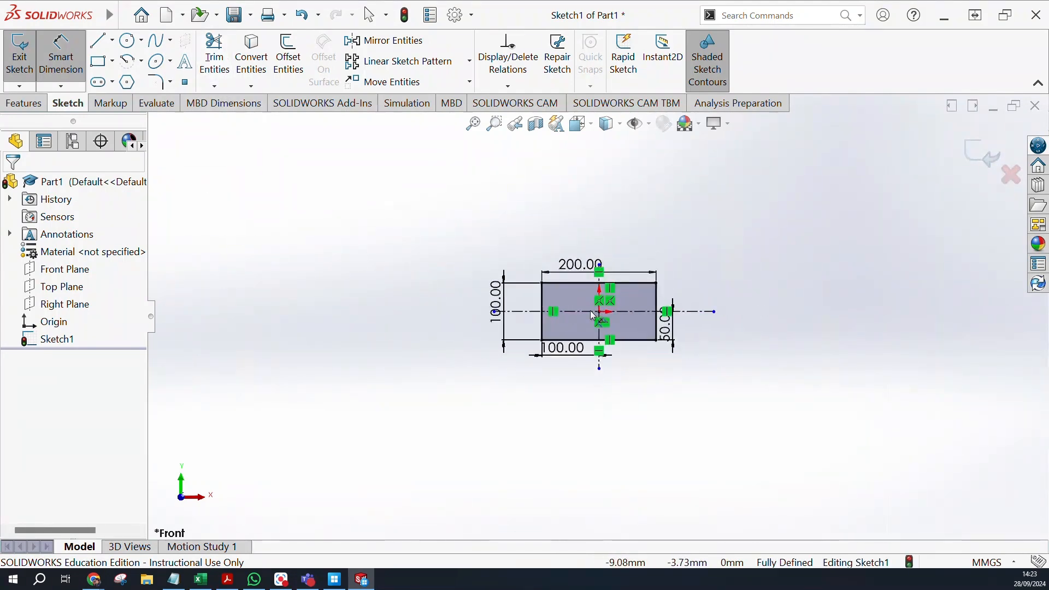
{"action": "scroll", "coordinate": [595, 313], "scroll_direction": "down", "scroll_amount": 5}
{"action": "scroll", "coordinate": [592, 308], "scroll_direction": "down", "scroll_amount": 3}
{"action": "scroll", "coordinate": [593, 307], "scroll_direction": "up", "scroll_amount": 5}
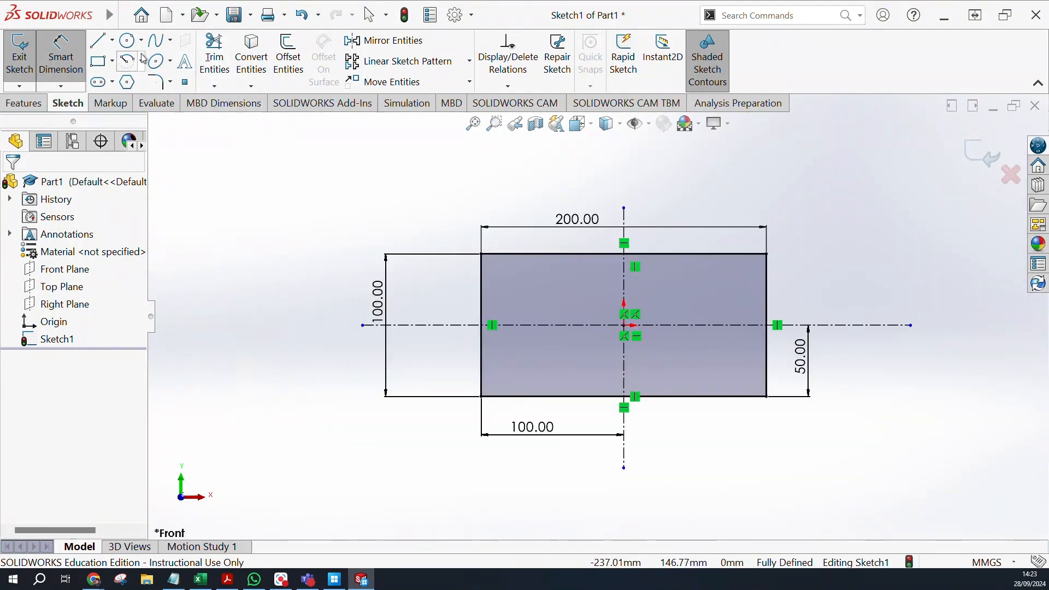
Draw a single slanted line inside the left half of the rectangle, running down to the right across the horizontal centerline.
{"action": "left_click", "coordinate": [519, 286]}
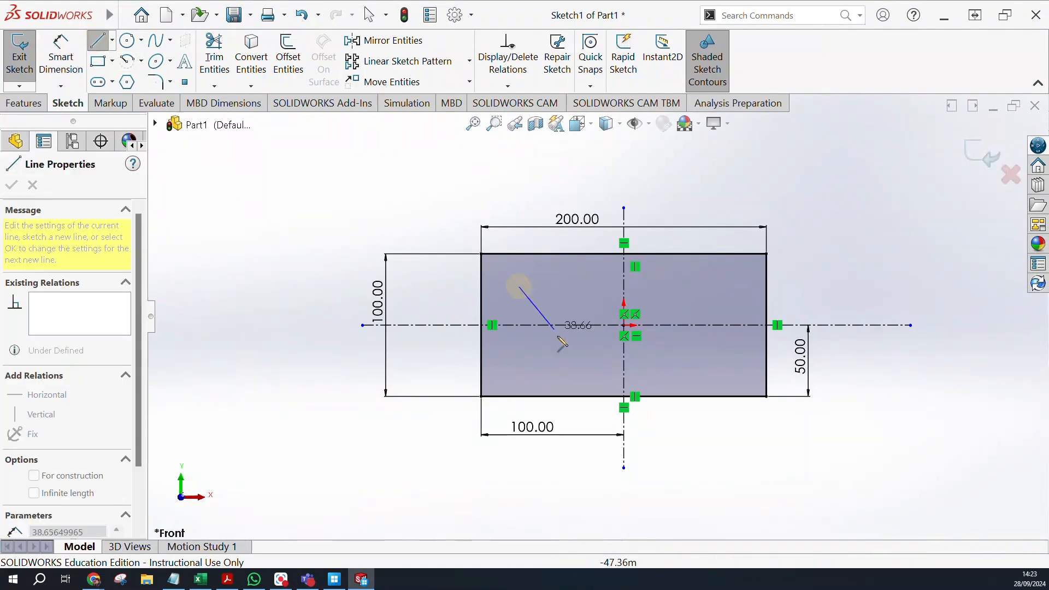
{"action": "left_click", "coordinate": [562, 344]}
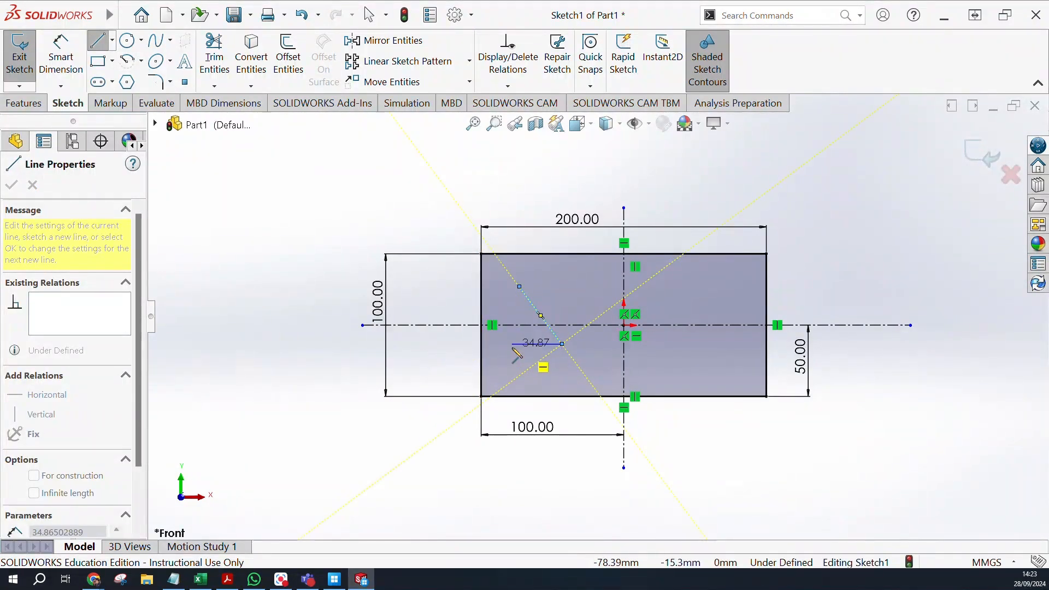
{"action": "key", "text": "Escape"}
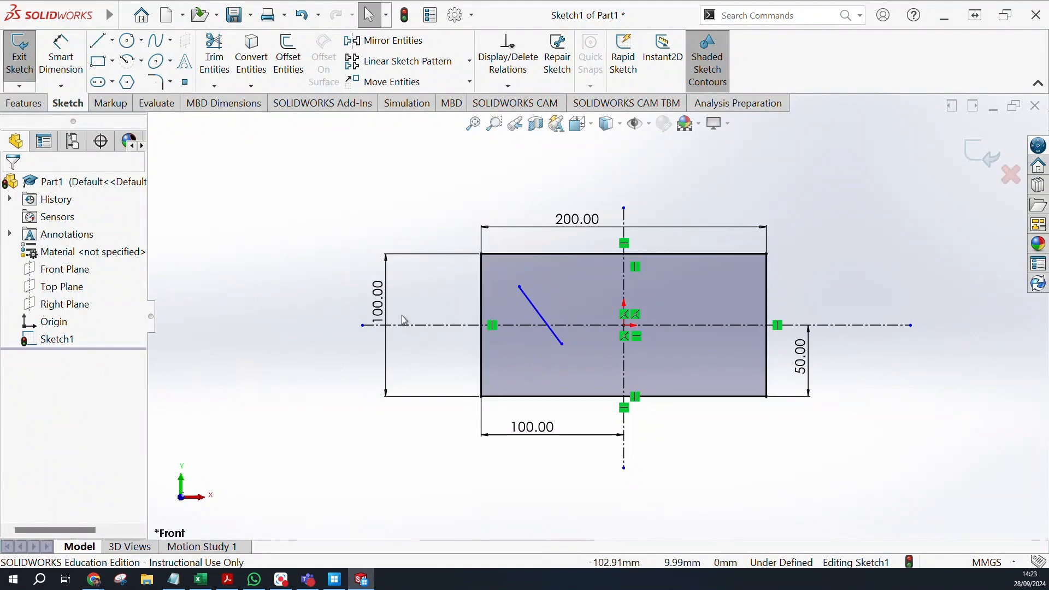
Power-trim the slanted line and both centerlines out of the sketch, keeping only the rectangle outline.
{"action": "left_click", "coordinate": [211, 62]}
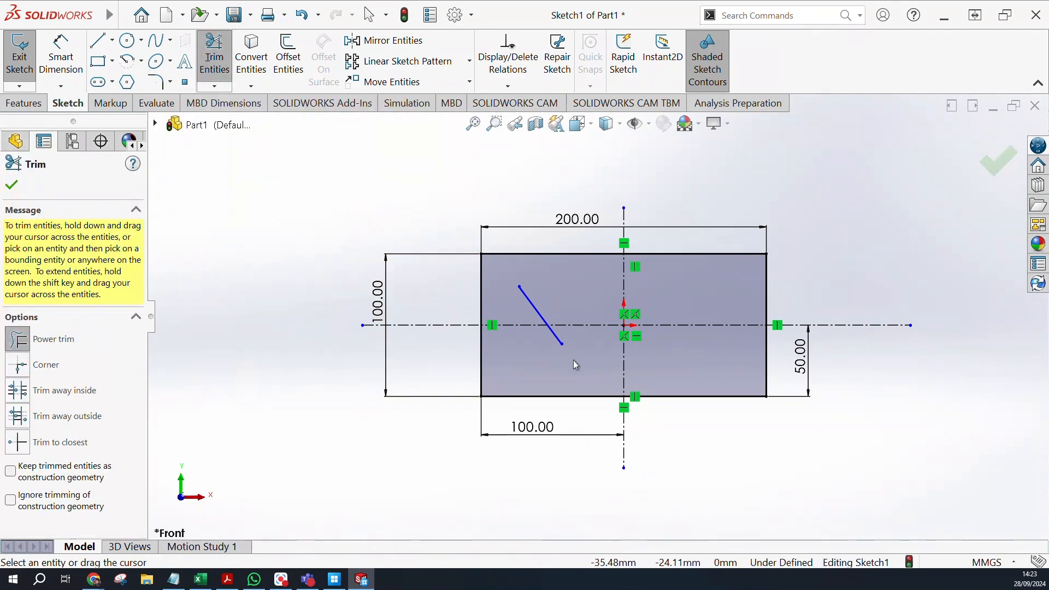
{"action": "mouse_move", "coordinate": [557, 355]}
{"action": "left_mouse_down"}
{"action": "mouse_move", "coordinate": [537, 339]}
{"action": "mouse_move", "coordinate": [549, 314]}
{"action": "mouse_move", "coordinate": [539, 346]}
{"action": "mouse_move", "coordinate": [649, 359]}
{"action": "left_mouse_up"}
{"action": "left_click_drag", "start_coordinate": [682, 302], "coordinate": [573, 297]}
{"action": "left_click_drag", "start_coordinate": [664, 462], "coordinate": [615, 437]}
{"action": "left_click_drag", "start_coordinate": [632, 235], "coordinate": [614, 236]}
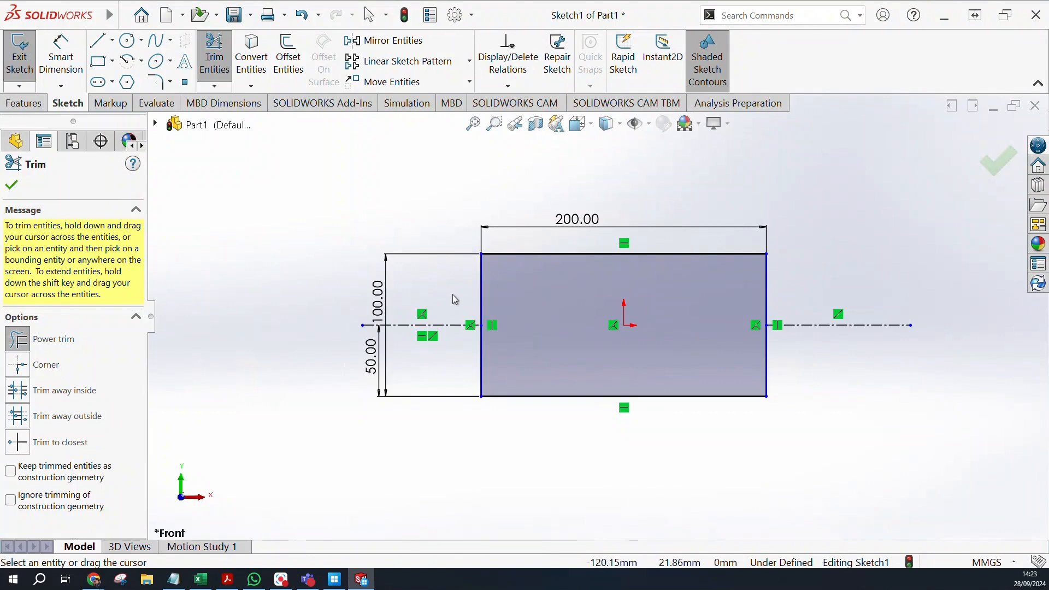
{"action": "left_click_drag", "start_coordinate": [456, 300], "coordinate": [450, 328]}
{"action": "left_click_drag", "start_coordinate": [866, 342], "coordinate": [860, 394]}
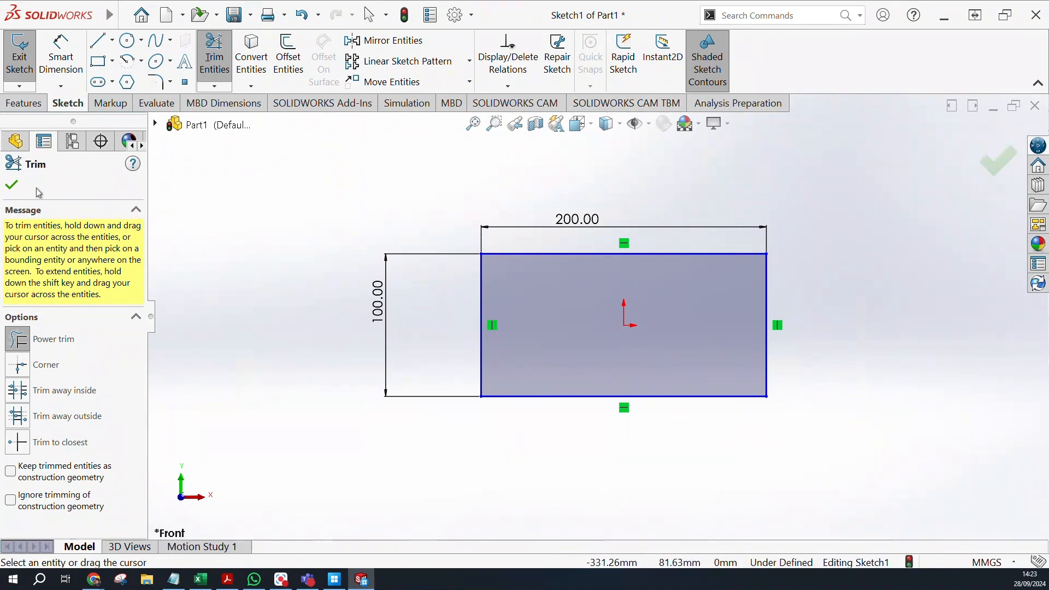
{"action": "left_click", "coordinate": [12, 186]}
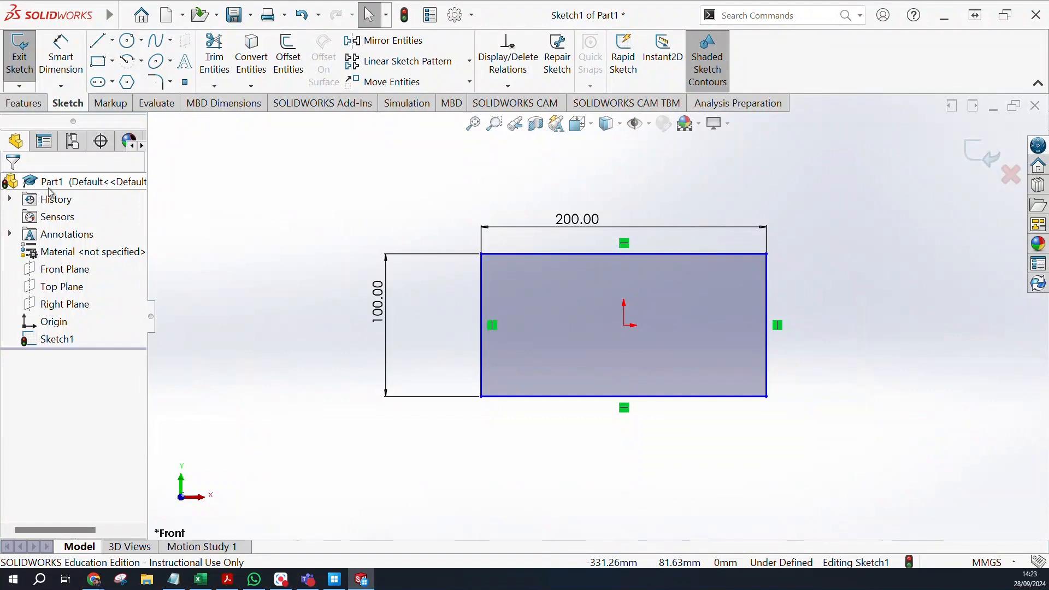
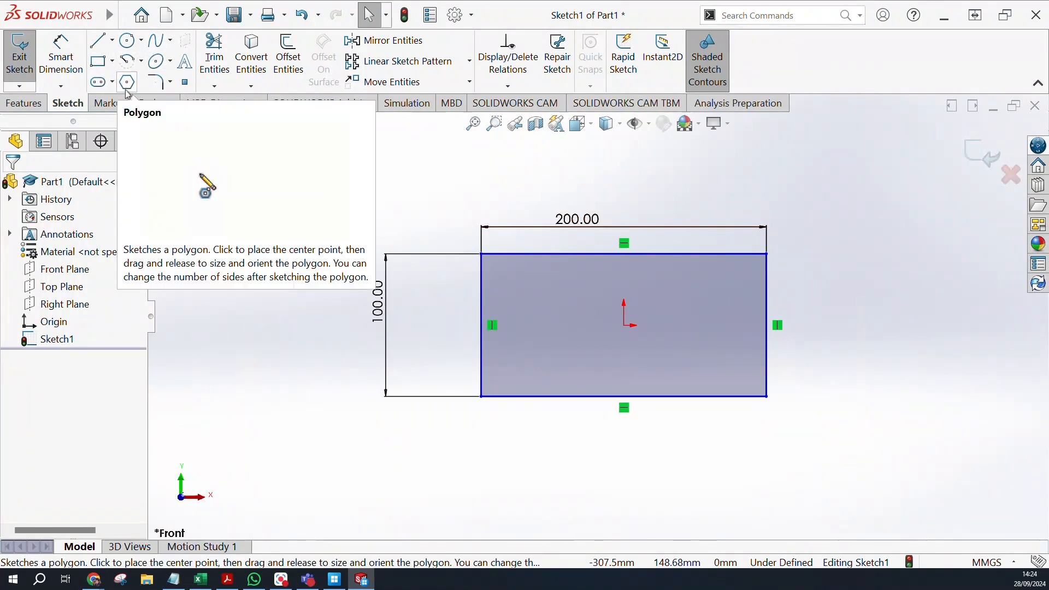
Draw a circle of about 28.7 mm radius centred on the origin inside the rectangle and exit the sketch.
{"action": "left_click", "coordinate": [127, 46]}
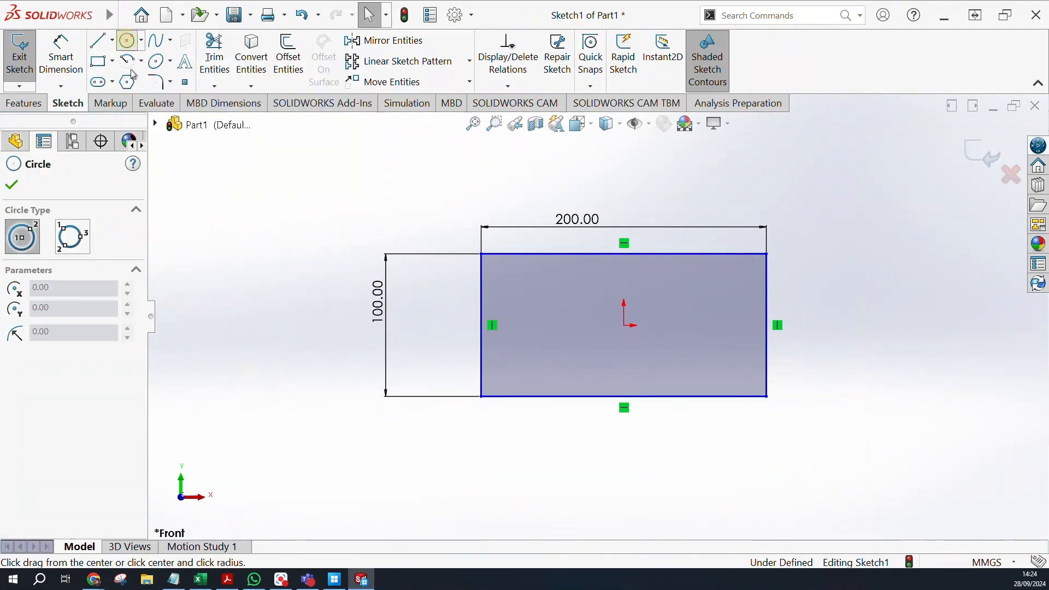
{"action": "left_click", "coordinate": [626, 327]}
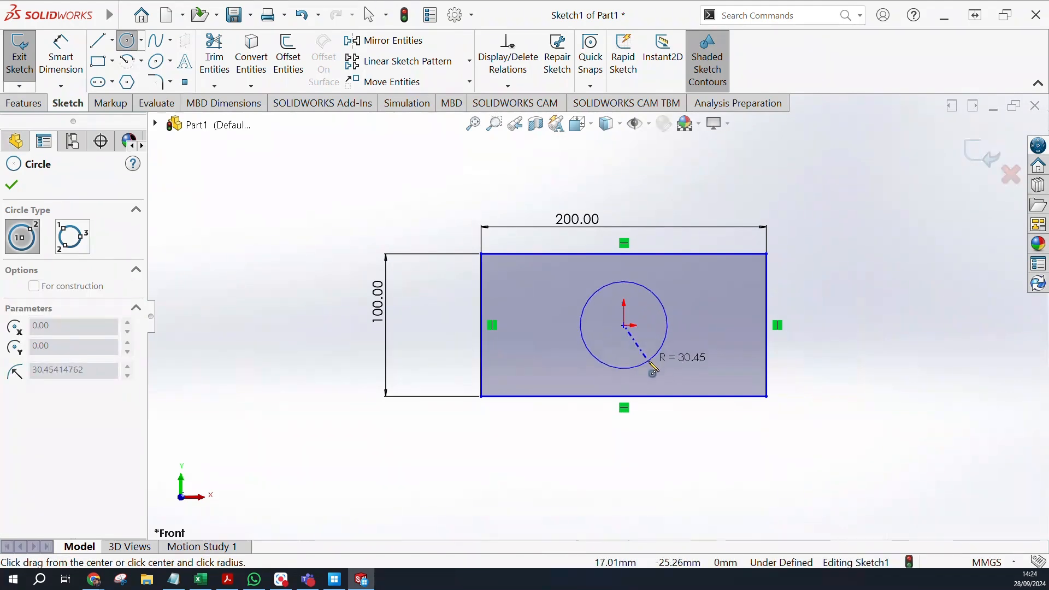
{"action": "left_click", "coordinate": [653, 365]}
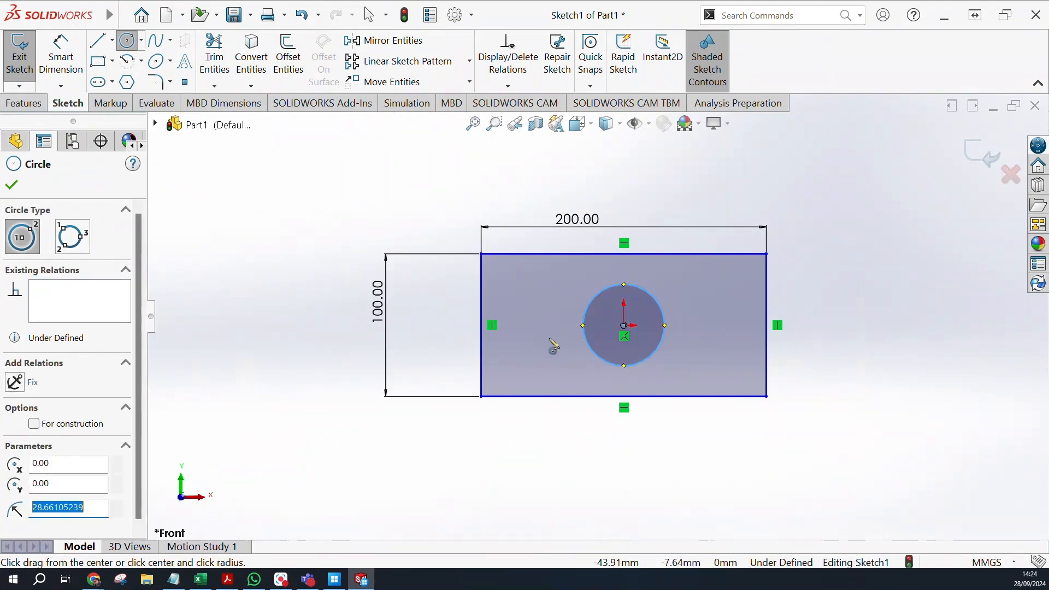
{"action": "key", "text": "Escape"}
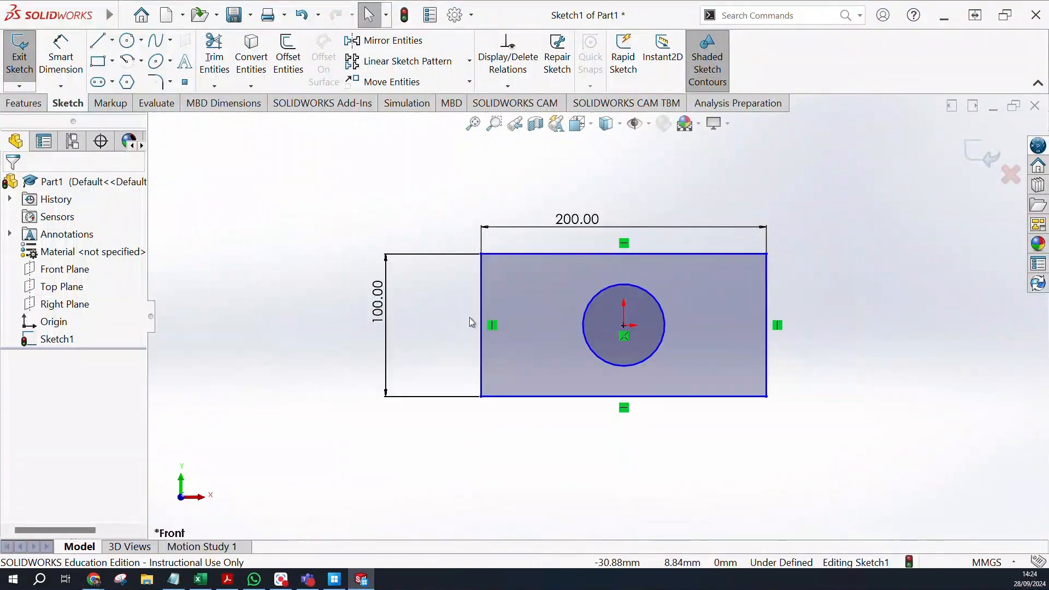
{"action": "left_click", "coordinate": [19, 59]}
Start an Extruded Boss/Base from the rectangle-and-circle sketch with a Blind depth of 60 mm.
{"action": "mouse_move", "coordinate": [432, 248]}
{"action": "middle_mouse_down"}
{"action": "mouse_move", "coordinate": [440, 131]}
{"action": "mouse_move", "coordinate": [422, 249]}
{"action": "mouse_move", "coordinate": [407, 241]}
{"action": "middle_mouse_up"}
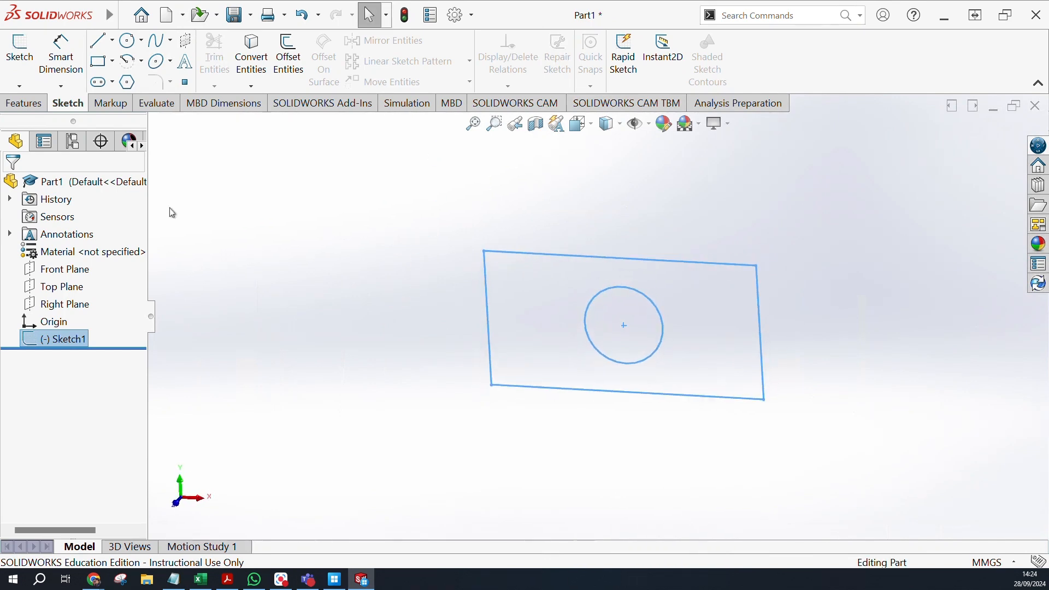
{"action": "left_click", "coordinate": [36, 107]}
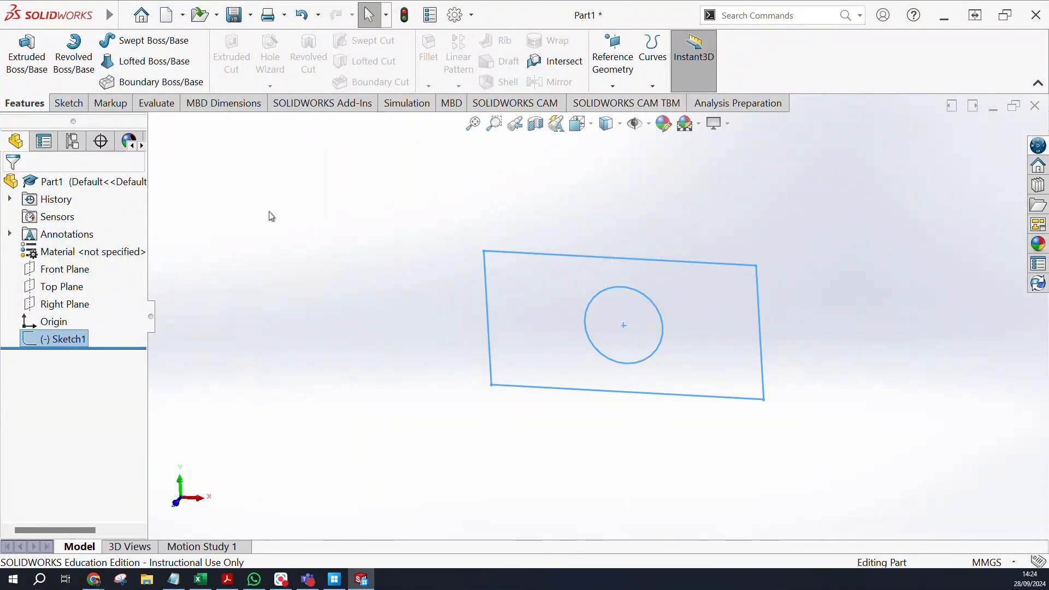
{"action": "left_click", "coordinate": [37, 53]}
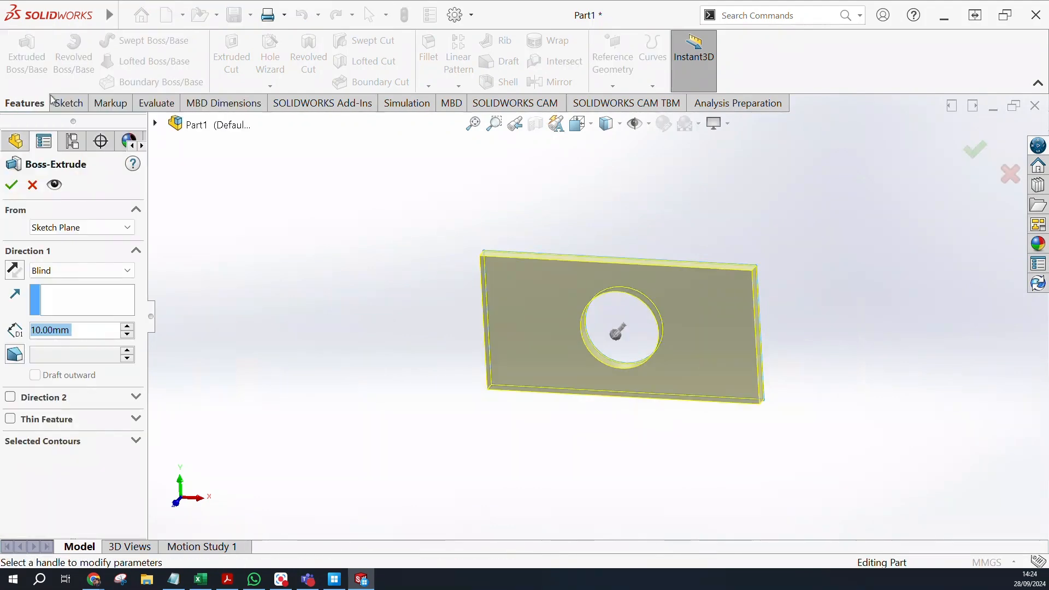
{"action": "middle_click_drag", "start_coordinate": [513, 447], "coordinate": [666, 362]}
{"action": "middle_click_drag", "start_coordinate": [747, 353], "coordinate": [546, 317]}
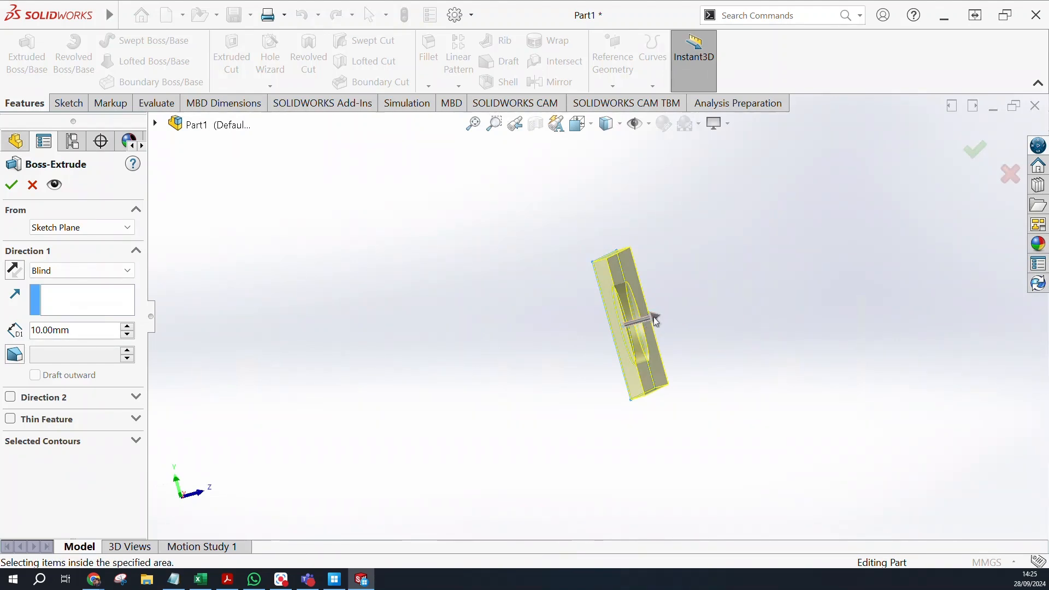
{"action": "left_click_drag", "start_coordinate": [655, 314], "coordinate": [708, 302]}
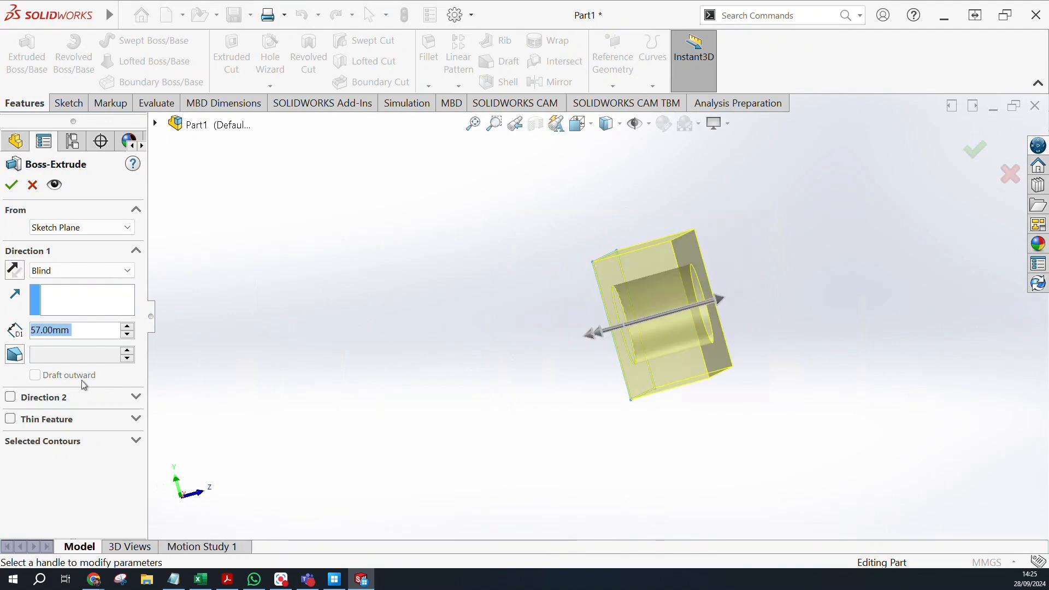
{"action": "left_click", "coordinate": [85, 332]}
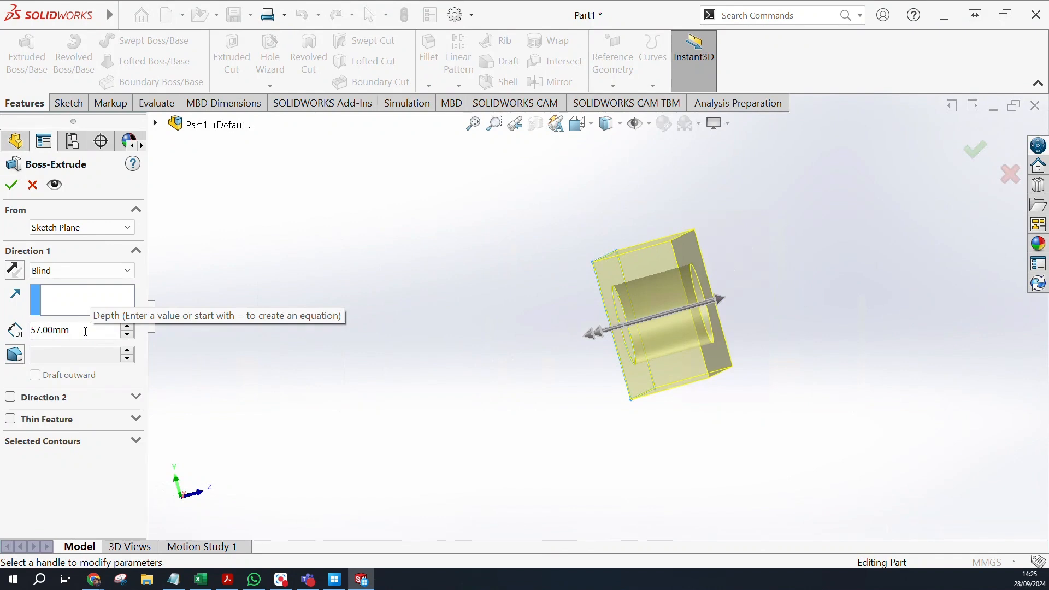
{"action": "type", "text": "60"}
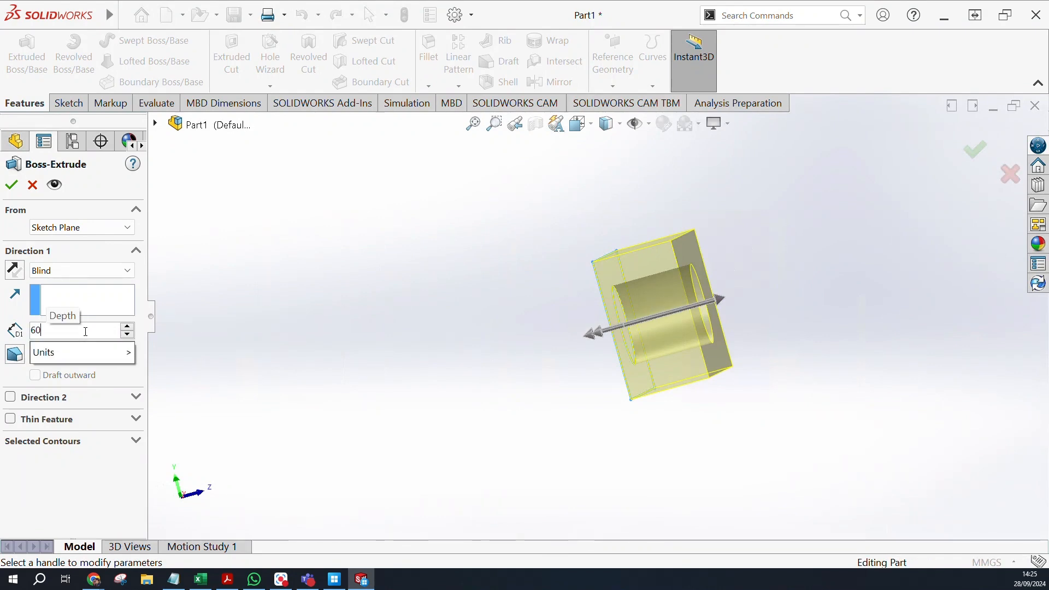
{"action": "key", "text": "Return"}
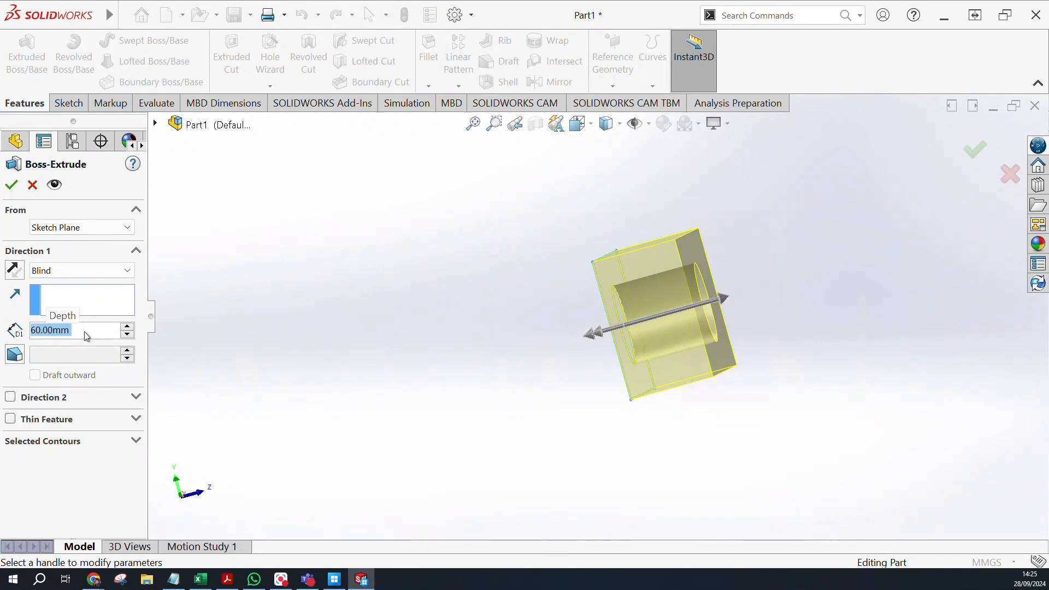
Switch the extrusion's end condition to Mid Plane and stretch its depth to 105 mm.
{"action": "left_click", "coordinate": [123, 271]}
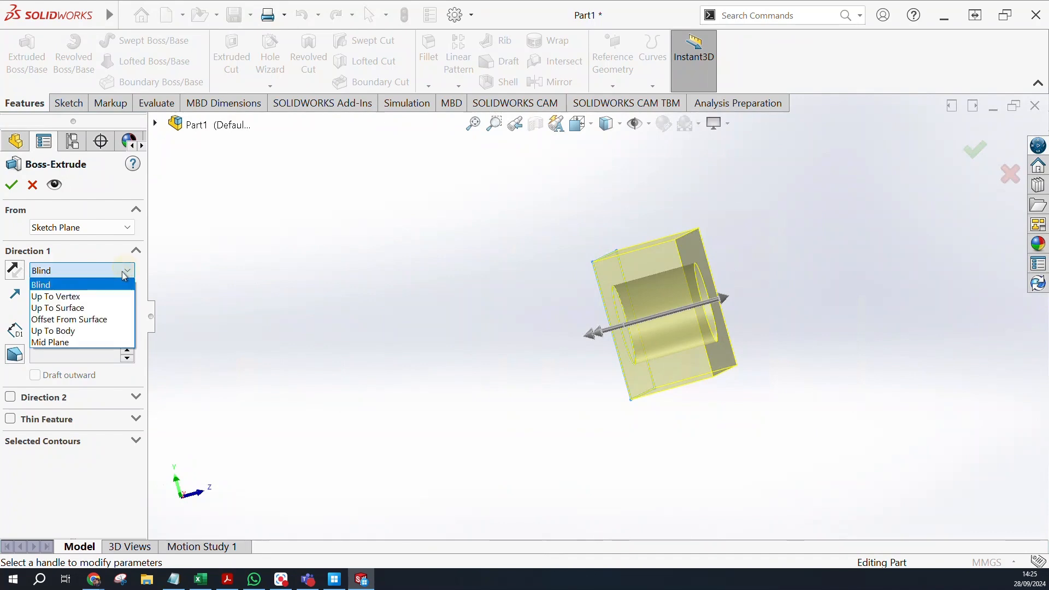
{"action": "left_click", "coordinate": [104, 341]}
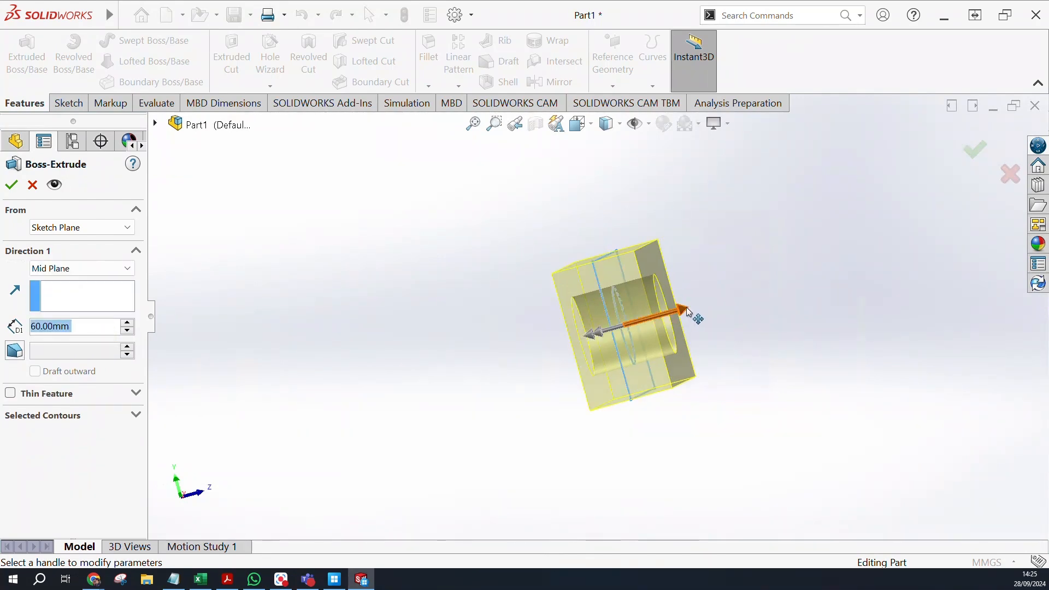
{"action": "mouse_move", "coordinate": [687, 312]}
{"action": "left_mouse_down"}
{"action": "mouse_move", "coordinate": [716, 336]}
{"action": "mouse_move", "coordinate": [775, 312]}
{"action": "mouse_move", "coordinate": [666, 340]}
{"action": "mouse_move", "coordinate": [707, 334]}
{"action": "left_mouse_up"}
Try the Offset start condition for the extrusion and return it to Sketch Plane.
{"action": "left_click", "coordinate": [82, 227]}
{"action": "left_click", "coordinate": [66, 277]}
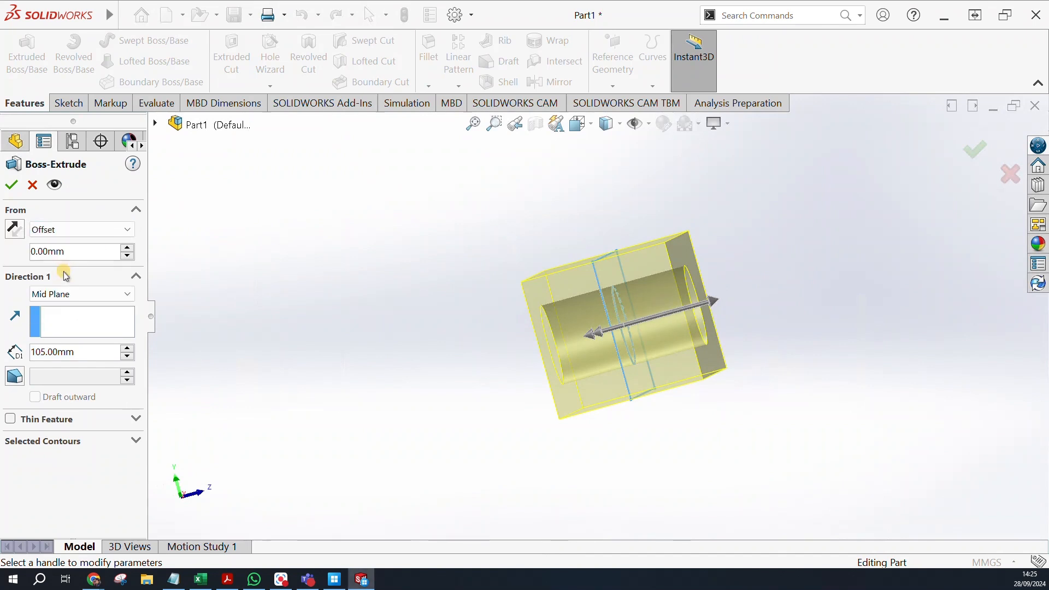
{"action": "left_click", "coordinate": [104, 230]}
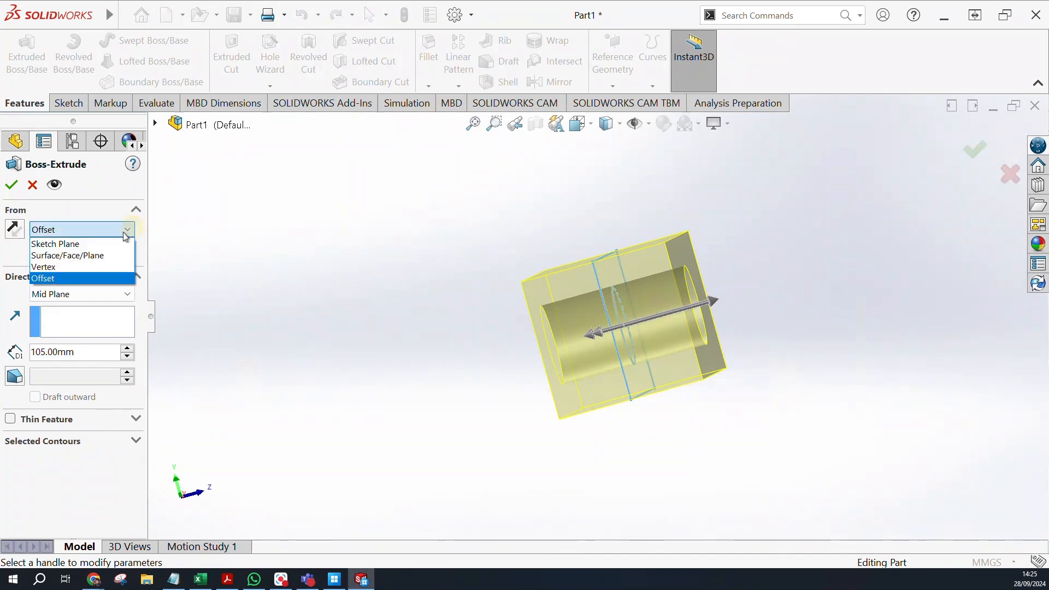
{"action": "left_click", "coordinate": [107, 244]}
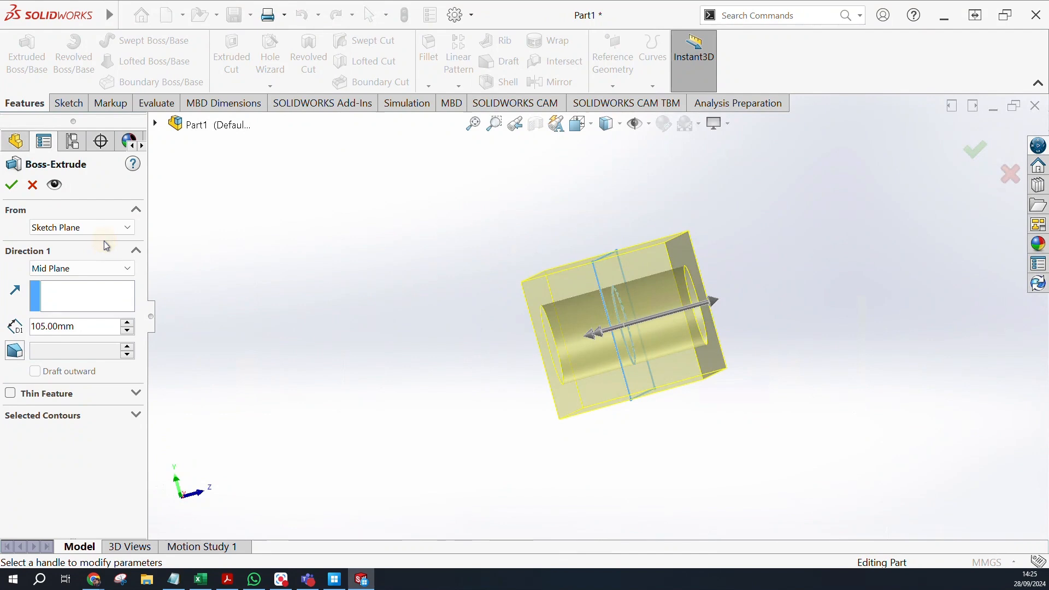
Try the Up To Vertex and Offset From Surface end conditions for the extrusion.
{"action": "left_click", "coordinate": [124, 272]}
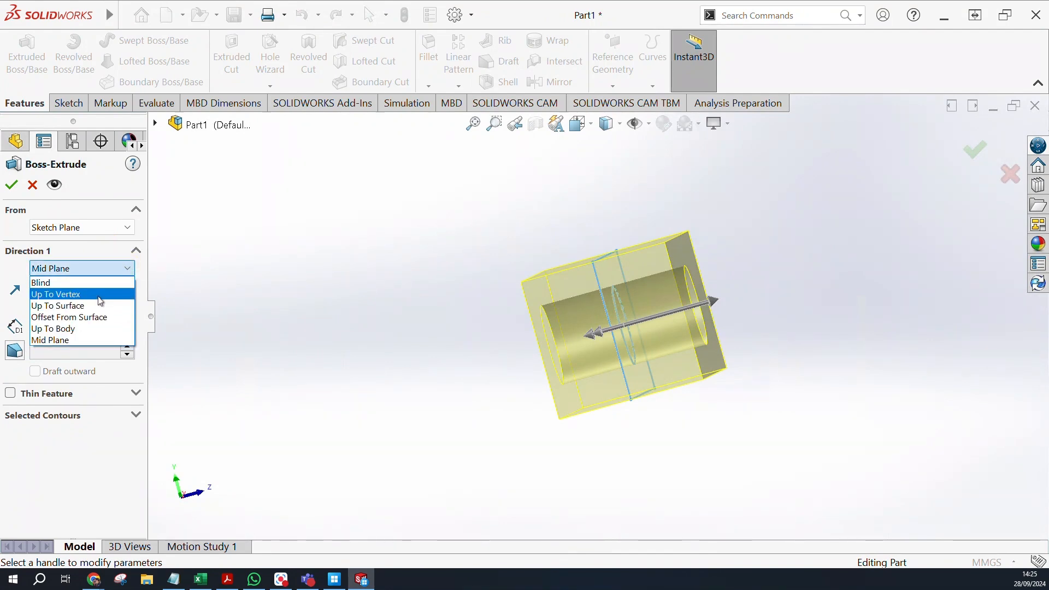
{"action": "left_click", "coordinate": [100, 296]}
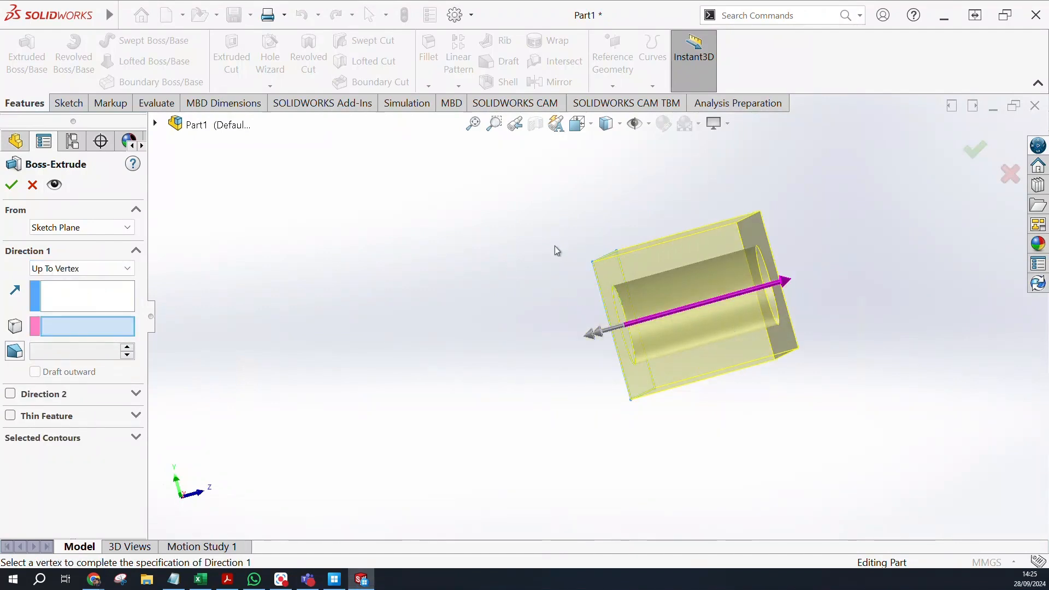
{"action": "left_click", "coordinate": [131, 272]}
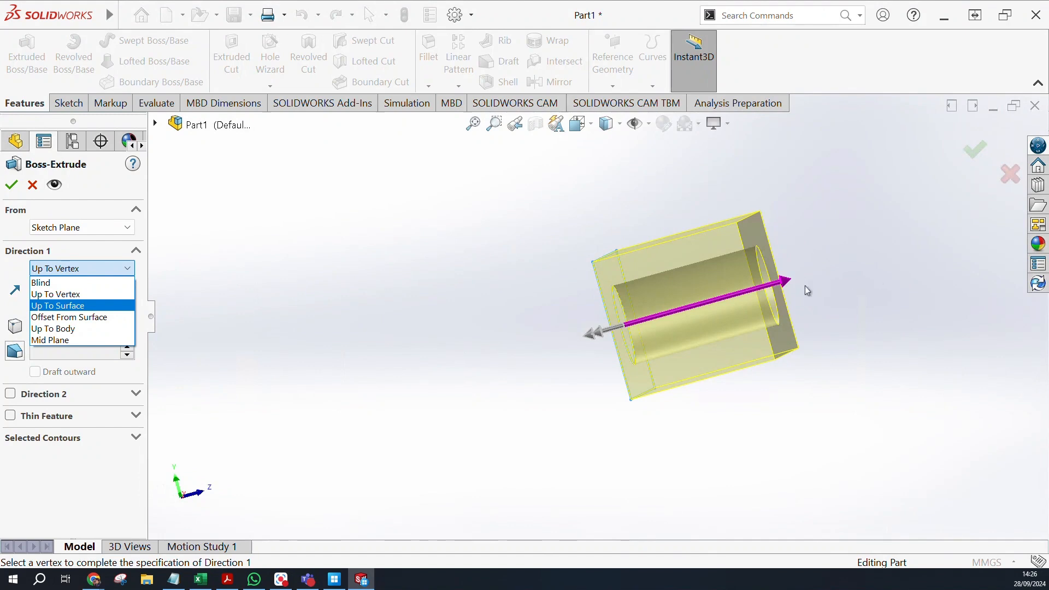
{"action": "left_click", "coordinate": [66, 317]}
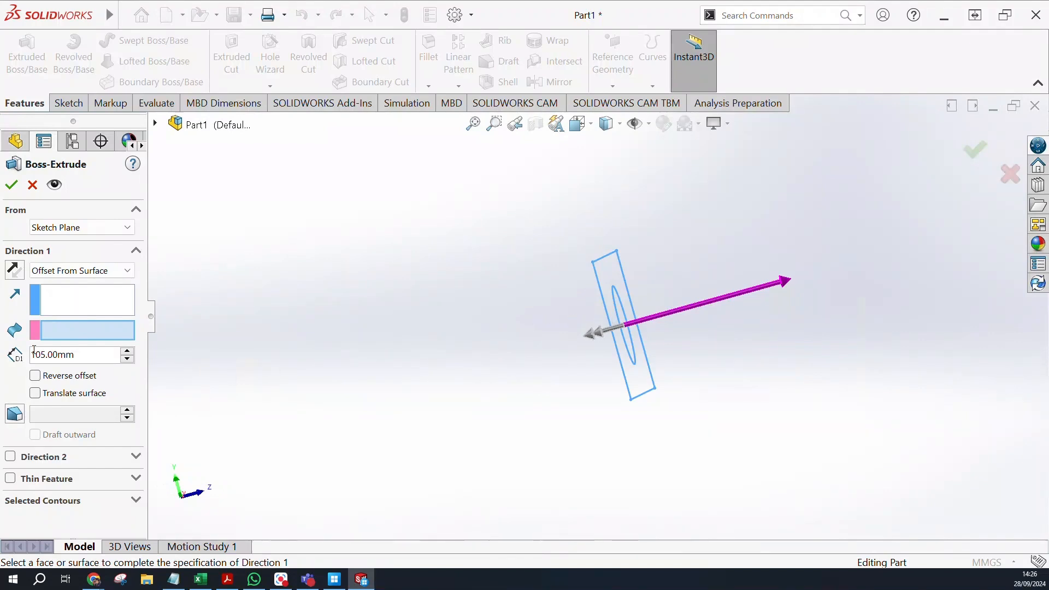
Set the extrusion to Mid Plane with a depth of 100 mm and accept the feature.
{"action": "left_click", "coordinate": [113, 272]}
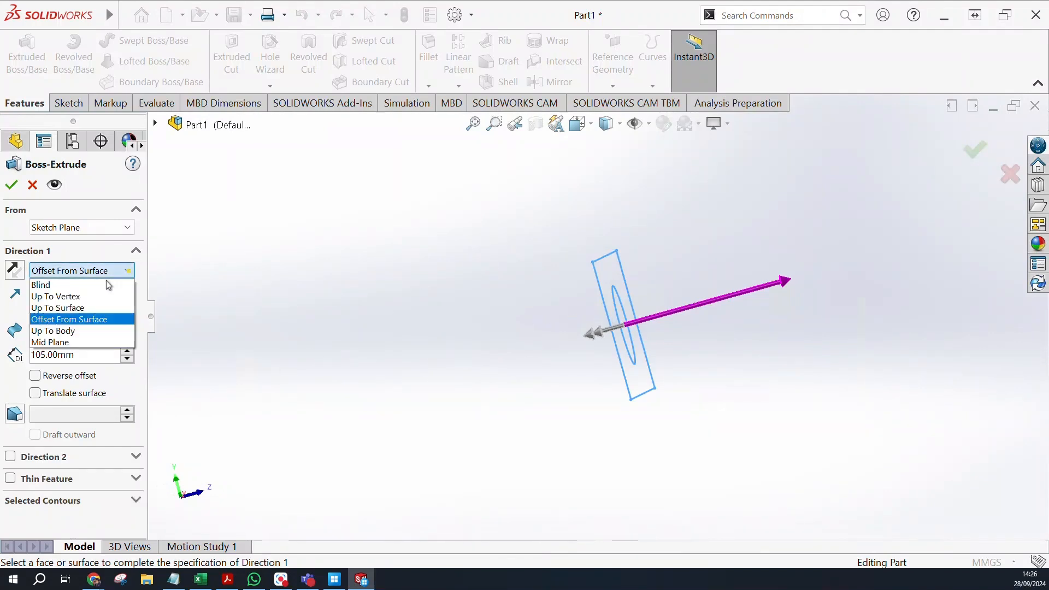
{"action": "left_click", "coordinate": [75, 342]}
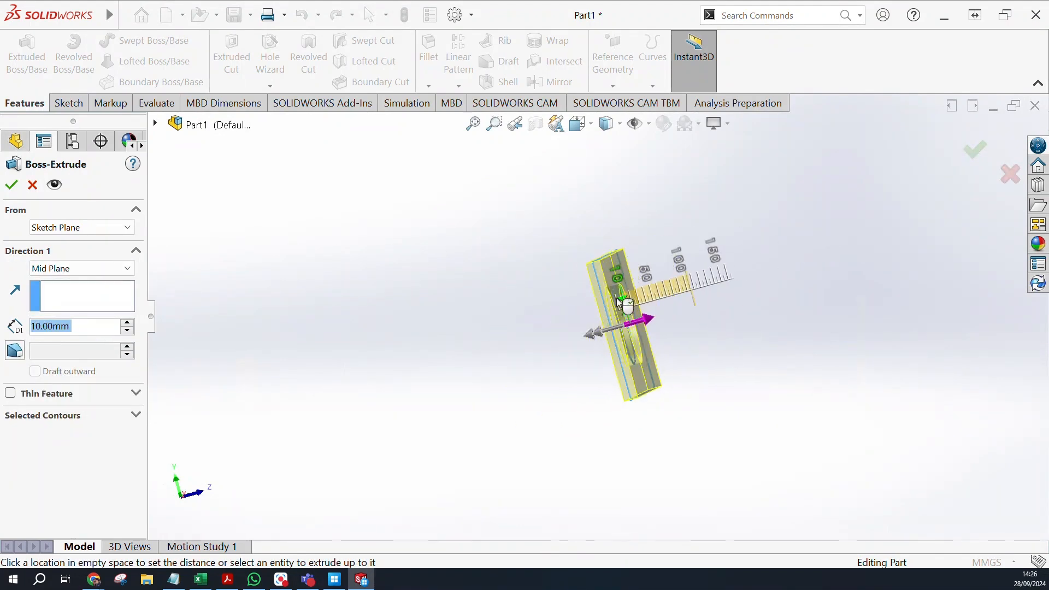
{"action": "left_click", "coordinate": [701, 283]}
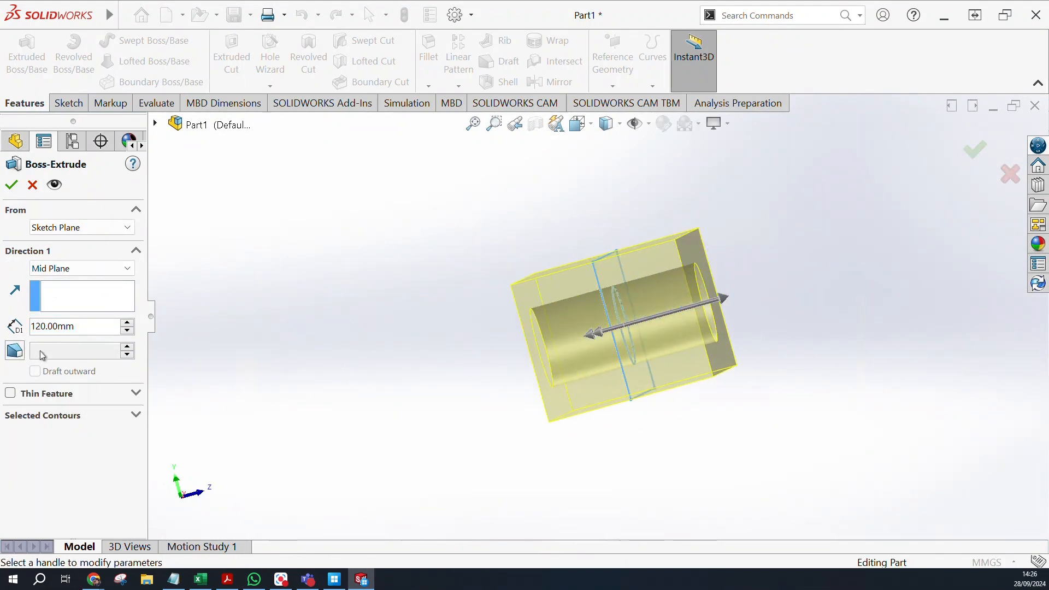
{"action": "left_click", "coordinate": [47, 326]}
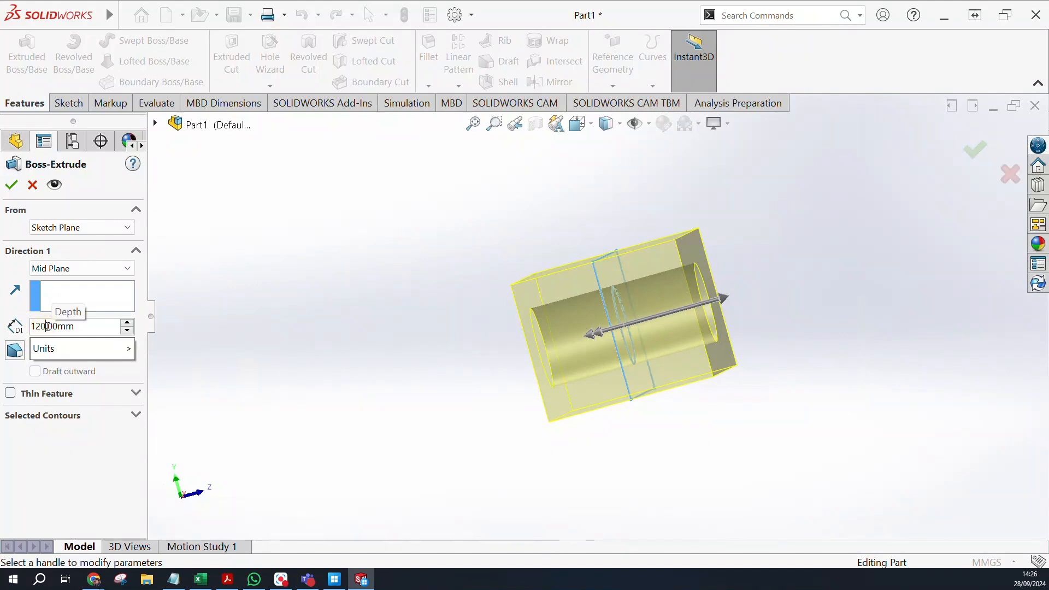
{"action": "double_click", "coordinate": [47, 326]}
{"action": "type", "text": "100"}
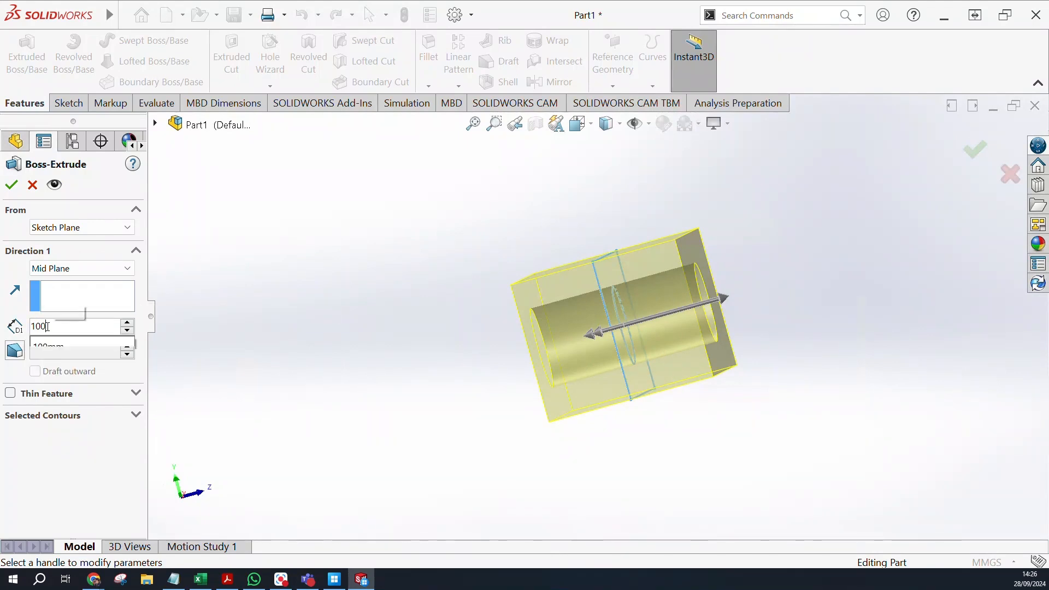
{"action": "key", "text": "Return"}
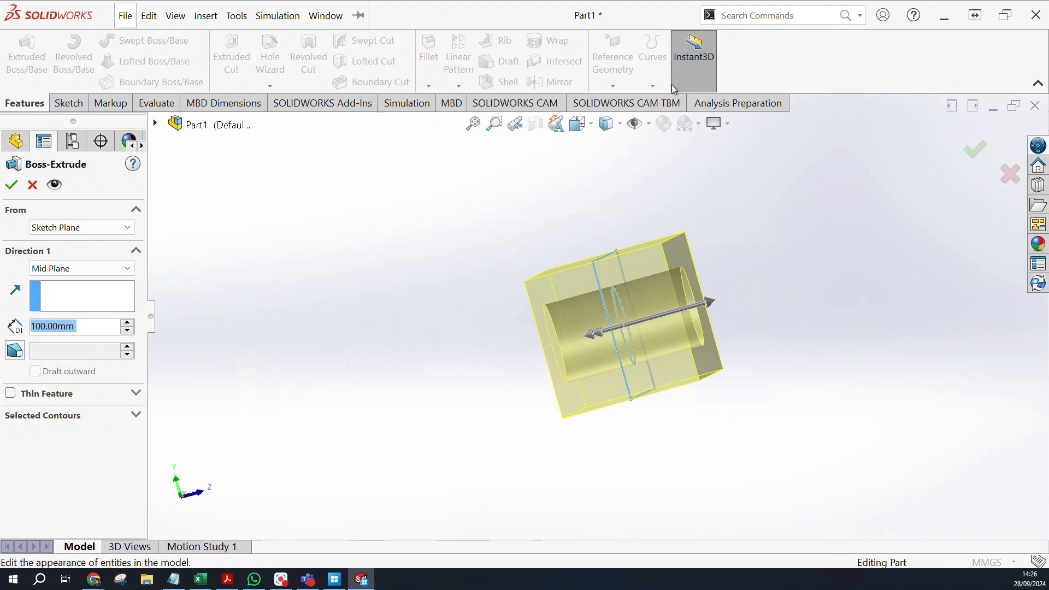
{"action": "left_click", "coordinate": [977, 153]}
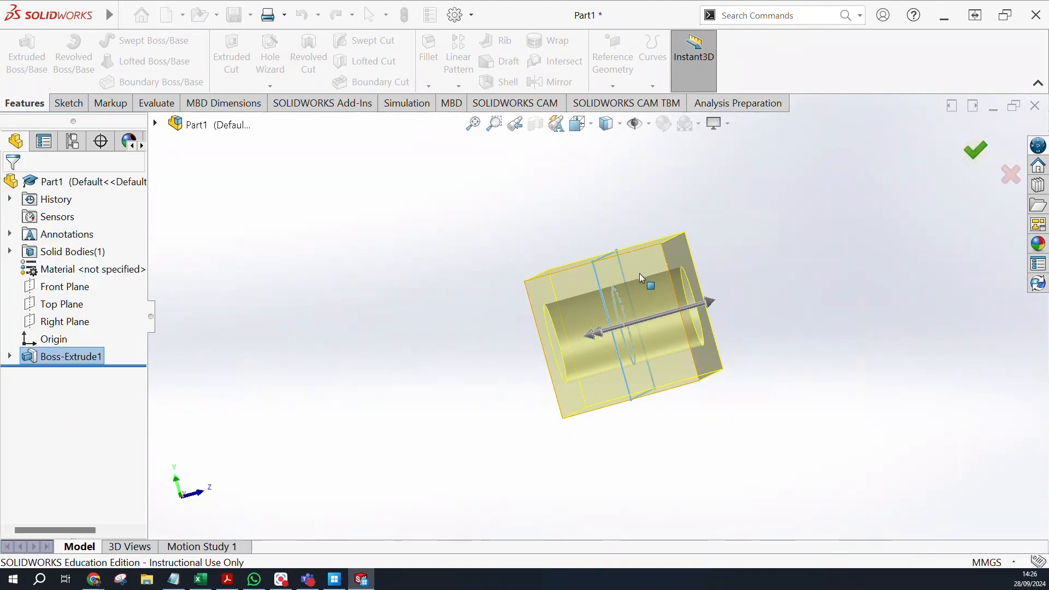
Orbit around the extruded block to examine its outer faces and the circular hole from several angles.
{"action": "mouse_move", "coordinate": [769, 257]}
{"action": "middle_mouse_down"}
{"action": "mouse_move", "coordinate": [638, 159]}
{"action": "mouse_move", "coordinate": [713, 201]}
{"action": "mouse_move", "coordinate": [729, 248]}
{"action": "mouse_move", "coordinate": [470, 258]}
{"action": "mouse_move", "coordinate": [569, 387]}
{"action": "mouse_move", "coordinate": [452, 328]}
{"action": "mouse_move", "coordinate": [428, 234]}
{"action": "mouse_move", "coordinate": [749, 211]}
{"action": "mouse_move", "coordinate": [619, 263]}
{"action": "mouse_move", "coordinate": [785, 182]}
{"action": "mouse_move", "coordinate": [776, 279]}
{"action": "mouse_move", "coordinate": [774, 197]}
{"action": "mouse_move", "coordinate": [786, 235]}
{"action": "mouse_move", "coordinate": [661, 175]}
{"action": "mouse_move", "coordinate": [719, 239]}
{"action": "mouse_move", "coordinate": [698, 241]}
{"action": "mouse_move", "coordinate": [689, 441]}
{"action": "mouse_move", "coordinate": [797, 283]}
{"action": "mouse_move", "coordinate": [820, 297]}
{"action": "mouse_move", "coordinate": [839, 225]}
{"action": "mouse_move", "coordinate": [860, 217]}
{"action": "middle_mouse_up"}
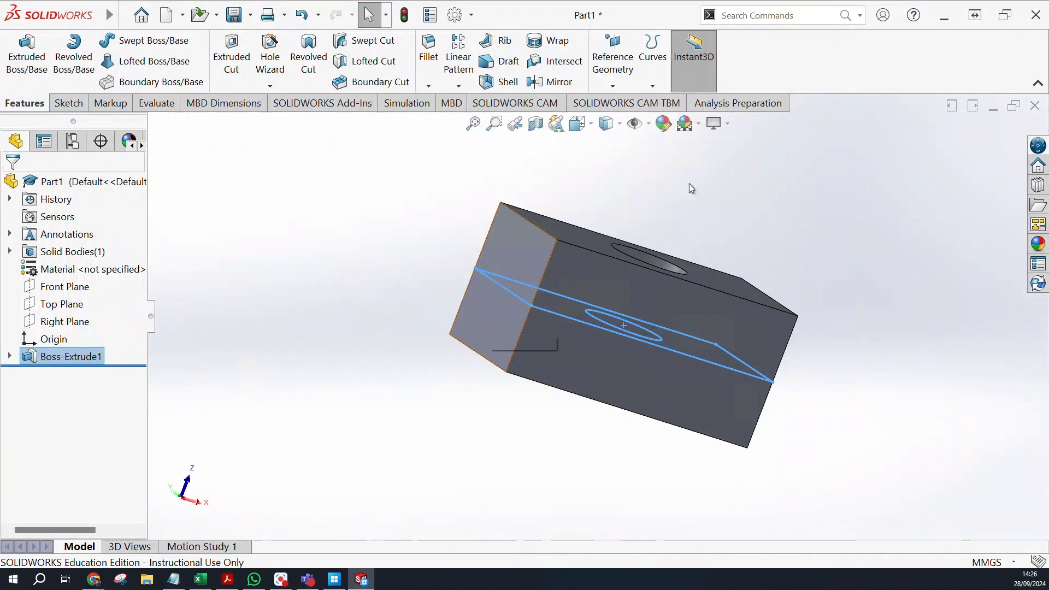
{"action": "middle_click_drag", "start_coordinate": [669, 198], "coordinate": [631, 281]}
{"action": "middle_click_drag", "start_coordinate": [814, 352], "coordinate": [907, 303]}
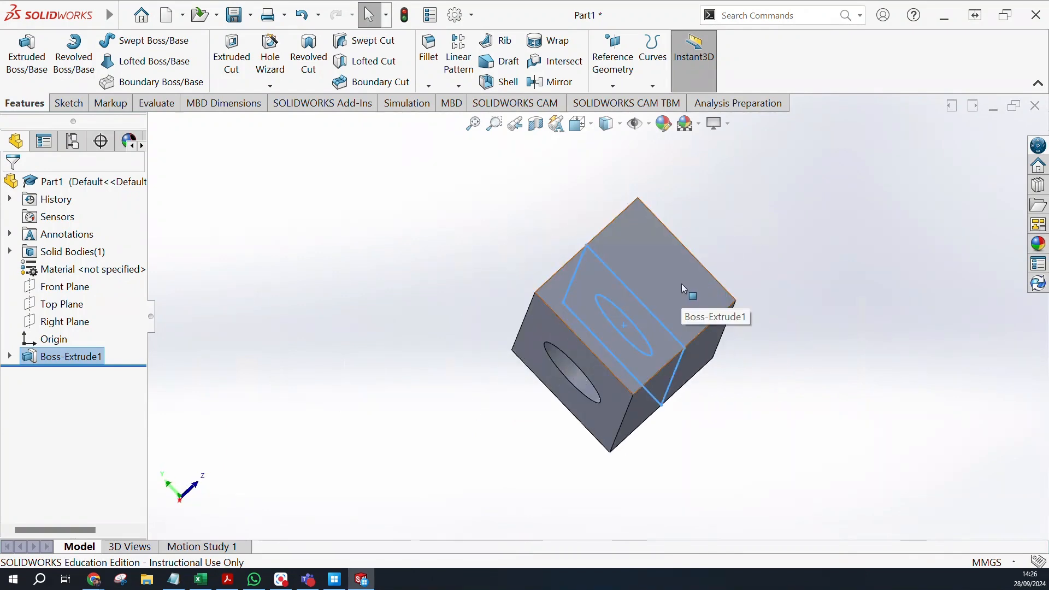
Sketch a circle of about 17 mm radius, centred on the origin, on the block's square end face and exit the sketch.
{"action": "middle_click_drag", "start_coordinate": [818, 305], "coordinate": [778, 319]}
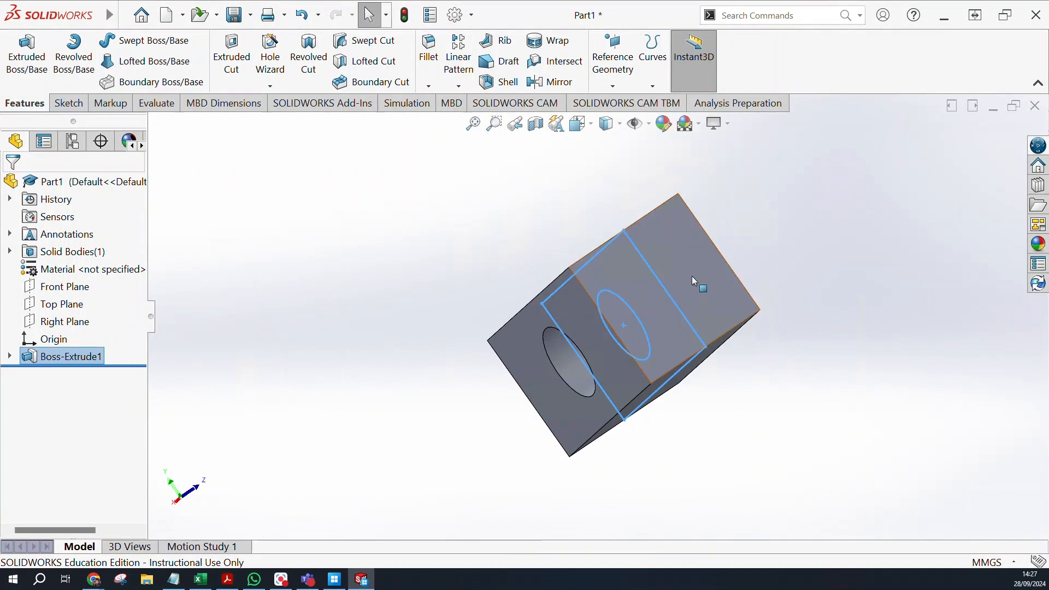
{"action": "left_click", "coordinate": [608, 283]}
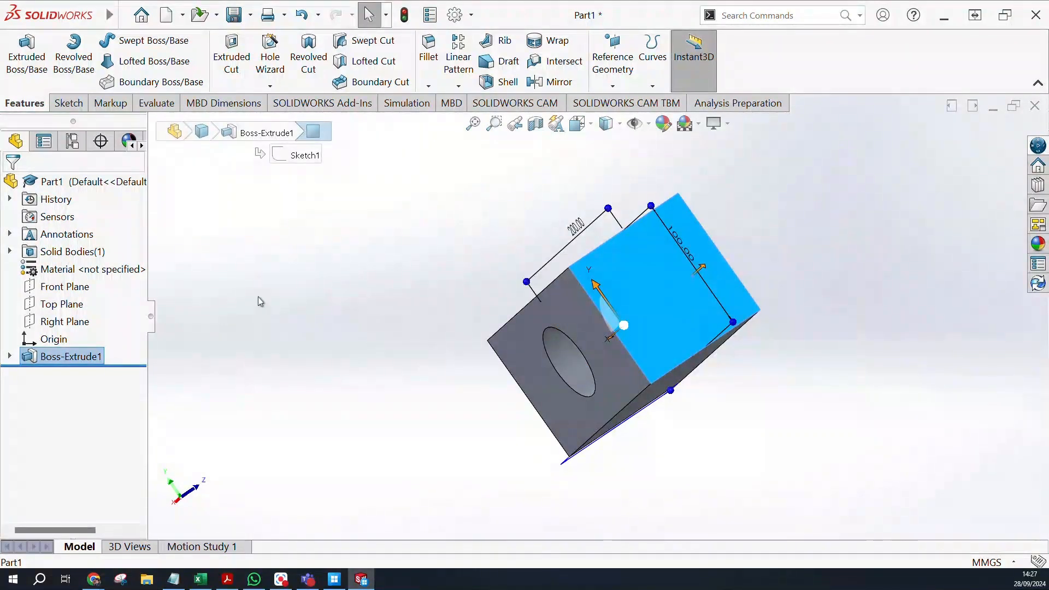
{"action": "left_click", "coordinate": [60, 103]}
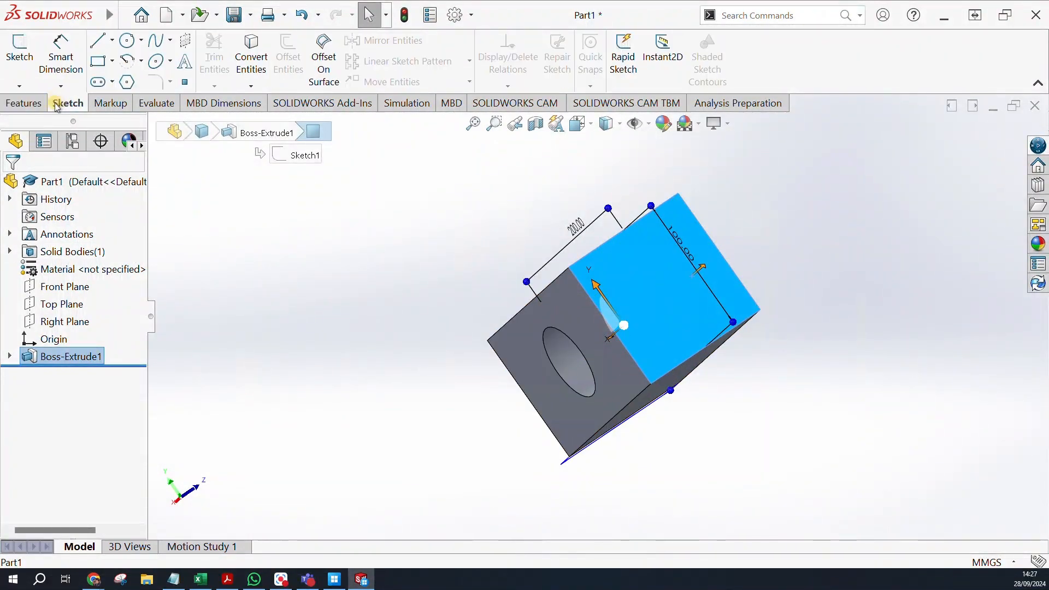
{"action": "left_click", "coordinate": [22, 65]}
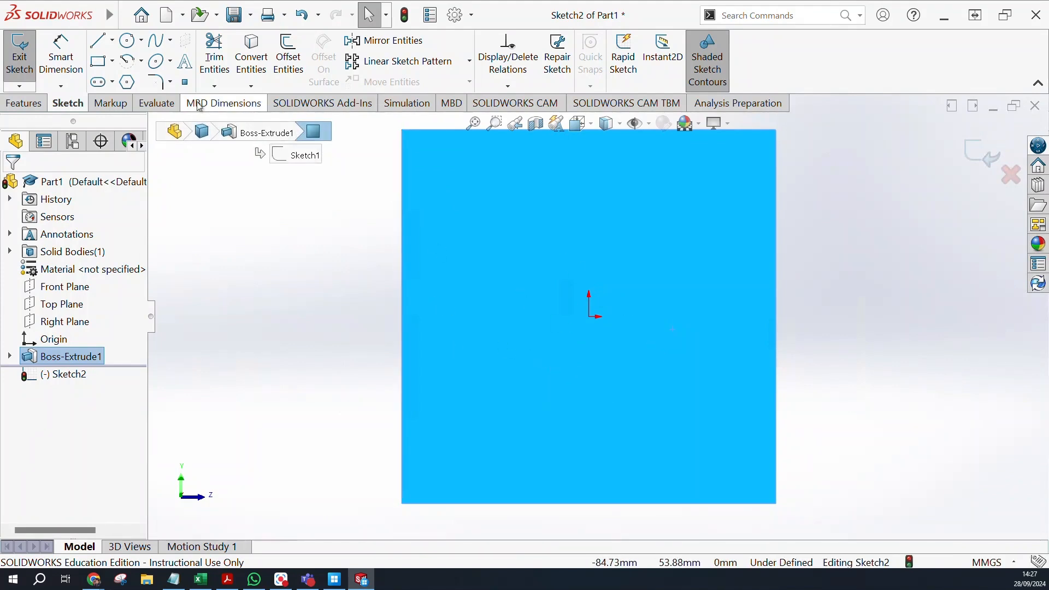
{"action": "left_click", "coordinate": [128, 46]}
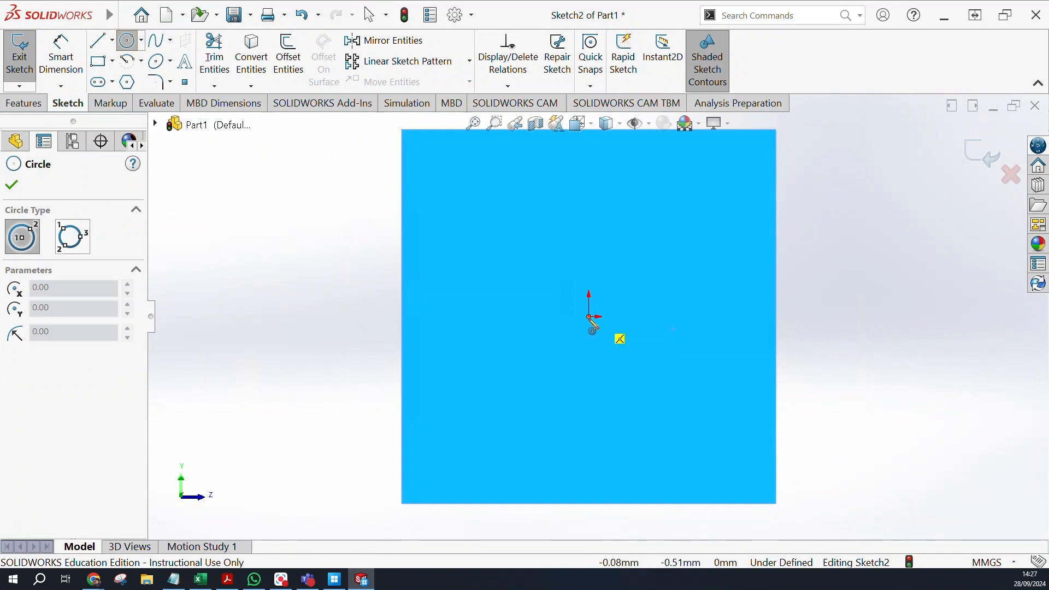
{"action": "left_click", "coordinate": [589, 318]}
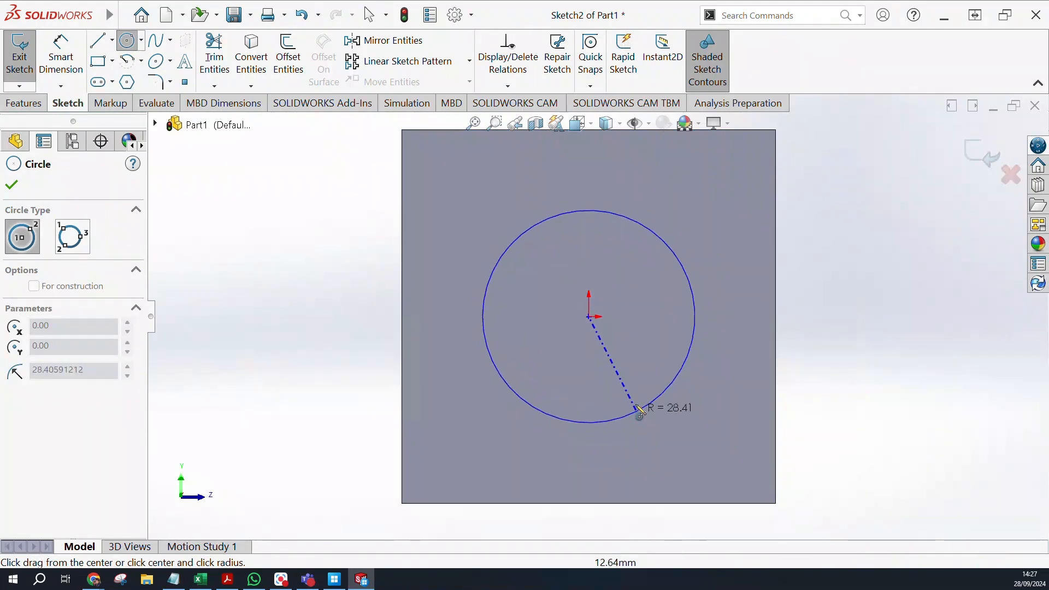
{"action": "left_click", "coordinate": [606, 380]}
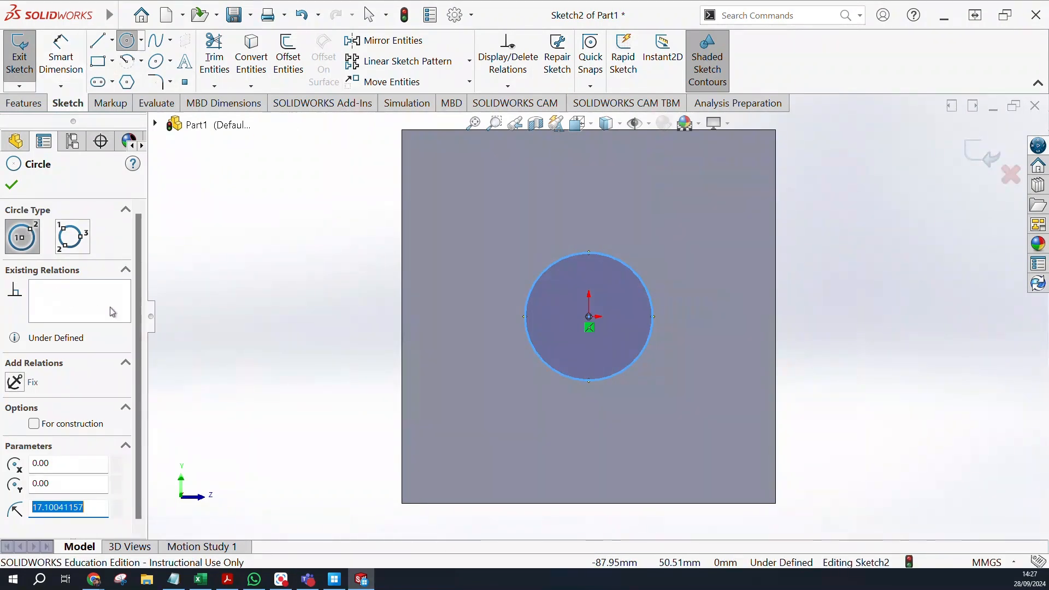
{"action": "left_click", "coordinate": [19, 188]}
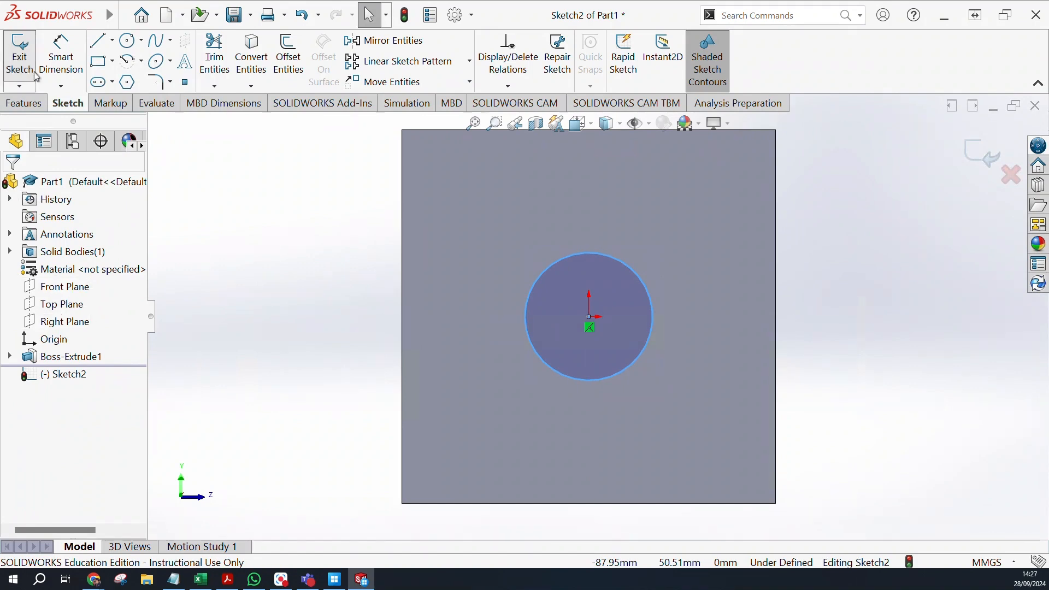
{"action": "left_click", "coordinate": [36, 76]}
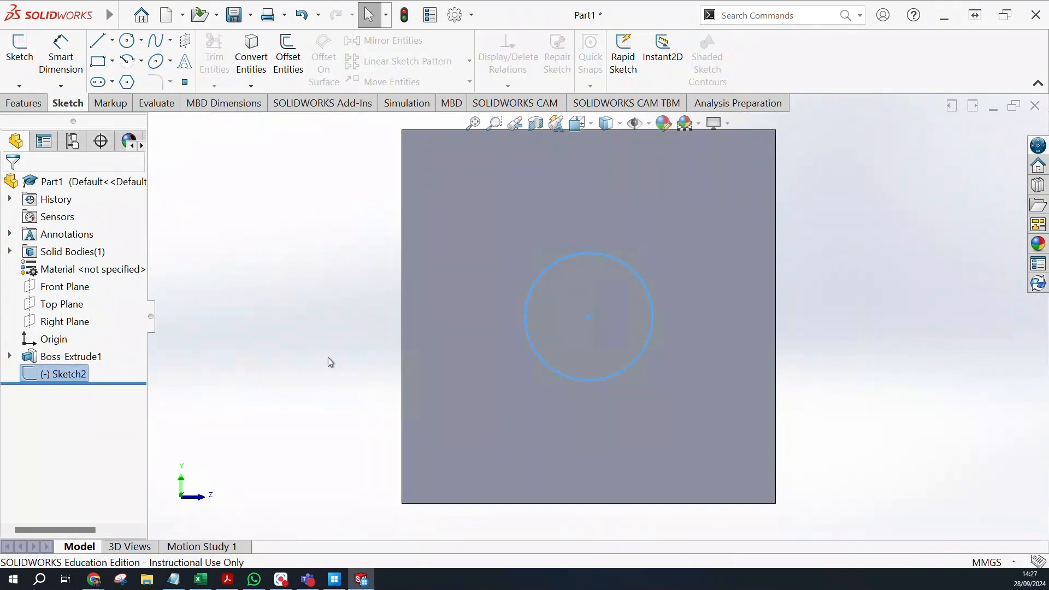
Extrude the end-face circle outward as a Blind boss 321 mm long, merged with the block.
{"action": "scroll", "coordinate": [378, 295], "scroll_direction": "down", "scroll_amount": 5}
{"action": "scroll", "coordinate": [629, 317], "scroll_direction": "up", "scroll_amount": 5}
{"action": "left_click", "coordinate": [473, 125]}
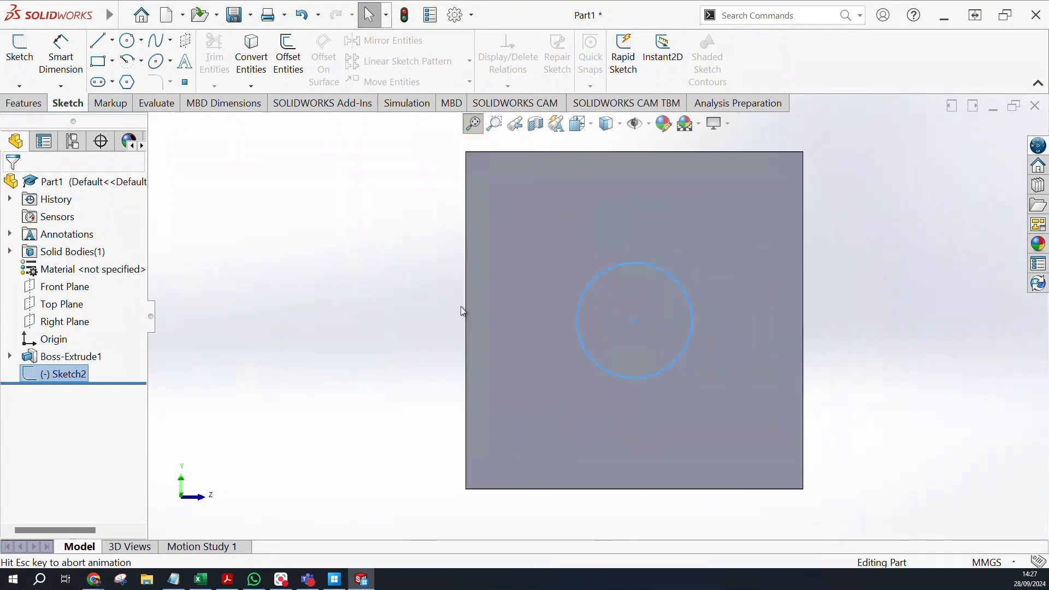
{"action": "middle_click_drag", "start_coordinate": [428, 293], "coordinate": [501, 320]}
{"action": "scroll", "coordinate": [502, 320], "scroll_direction": "up", "scroll_amount": 3}
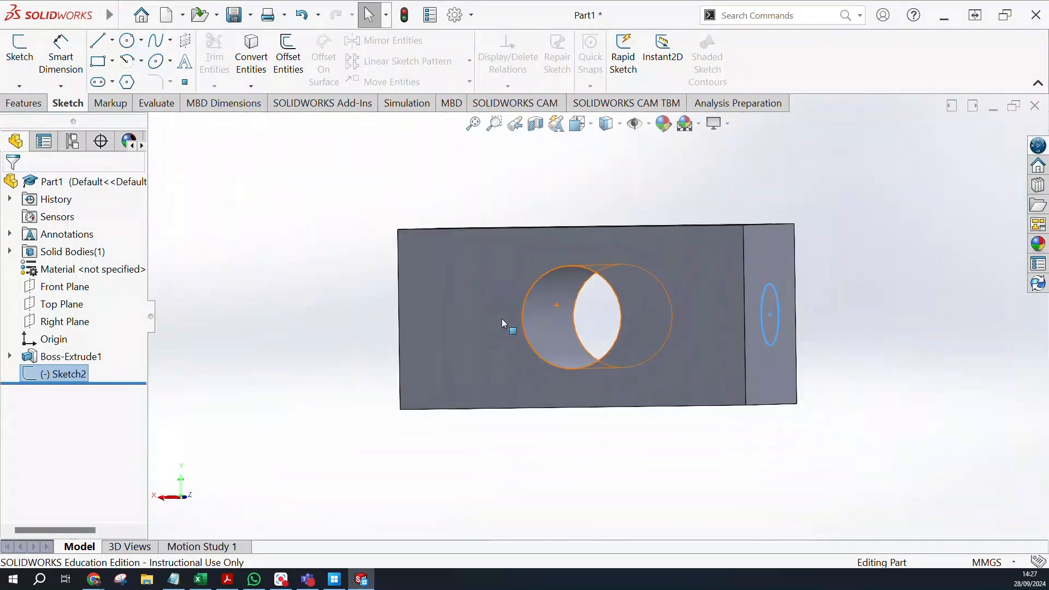
{"action": "middle_click_drag", "start_coordinate": [847, 319], "coordinate": [828, 271]}
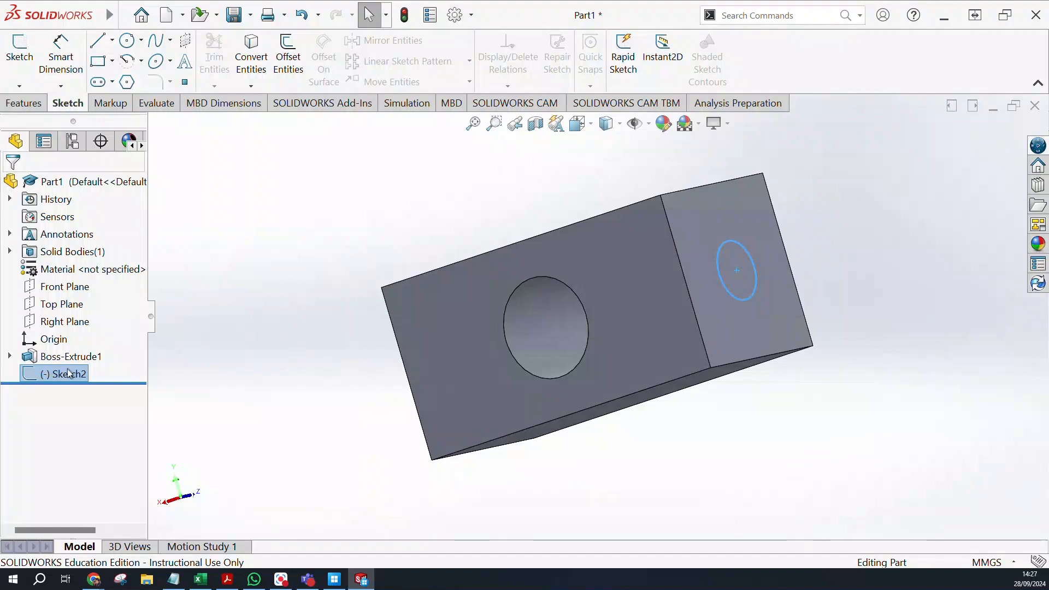
{"action": "left_click", "coordinate": [26, 104]}
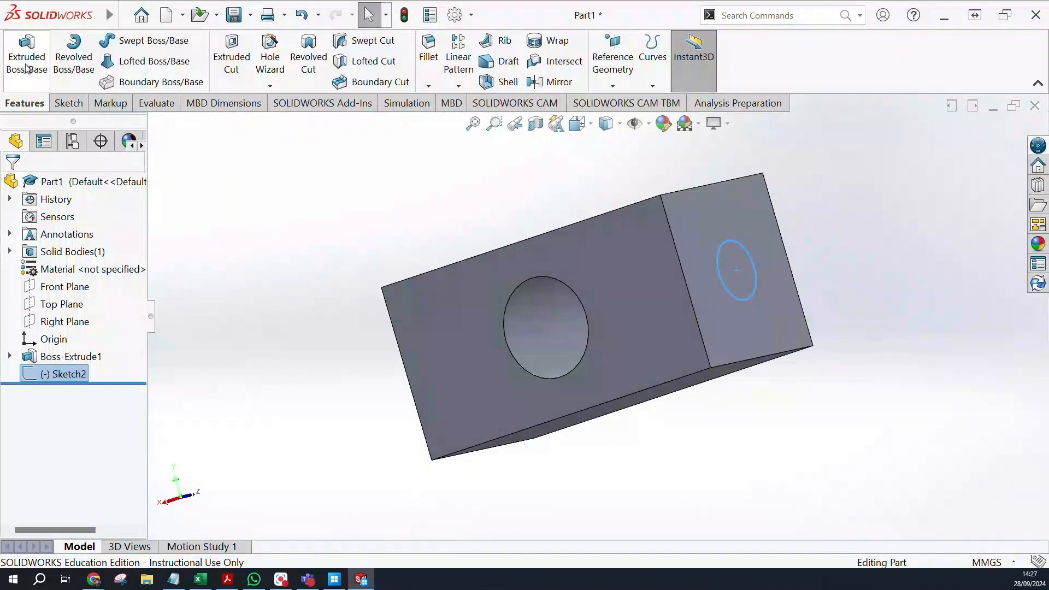
{"action": "left_click", "coordinate": [27, 60]}
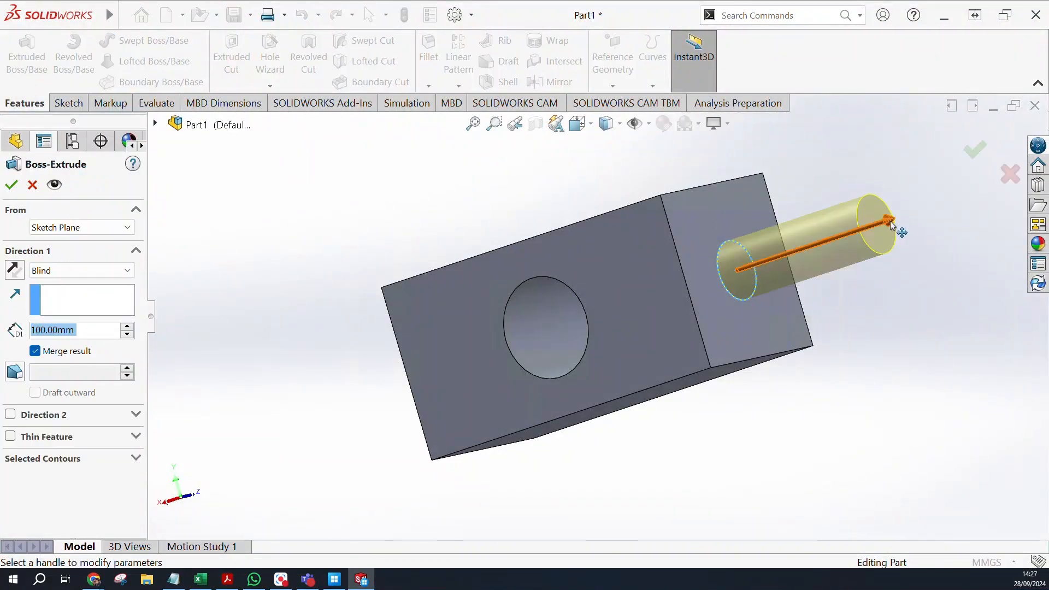
{"action": "scroll", "coordinate": [841, 266], "scroll_direction": "up", "scroll_amount": 4}
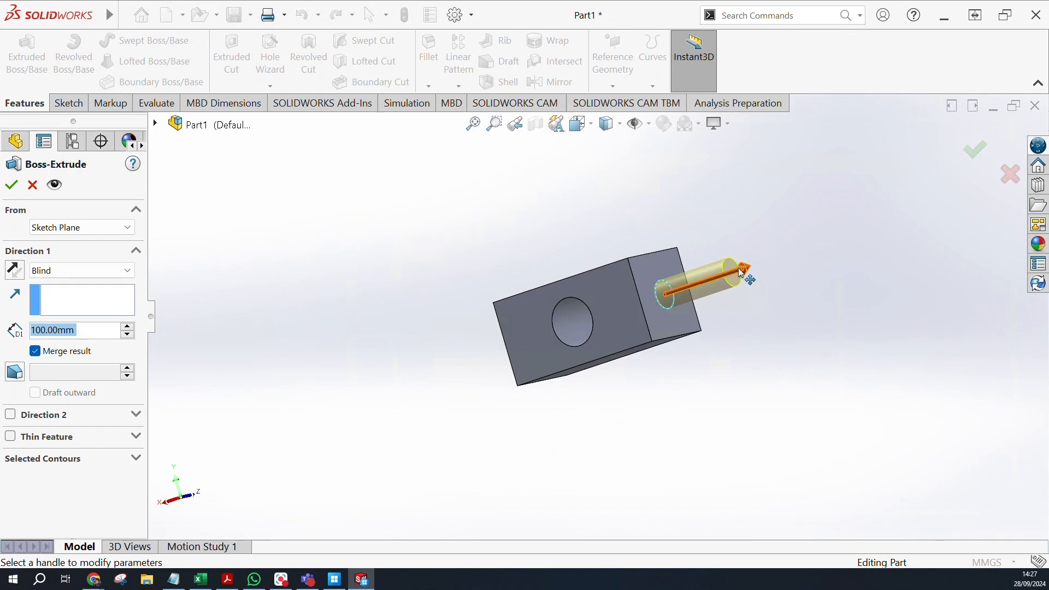
{"action": "left_click_drag", "start_coordinate": [747, 270], "coordinate": [900, 219]}
{"action": "middle_click_drag", "start_coordinate": [776, 332], "coordinate": [724, 365]}
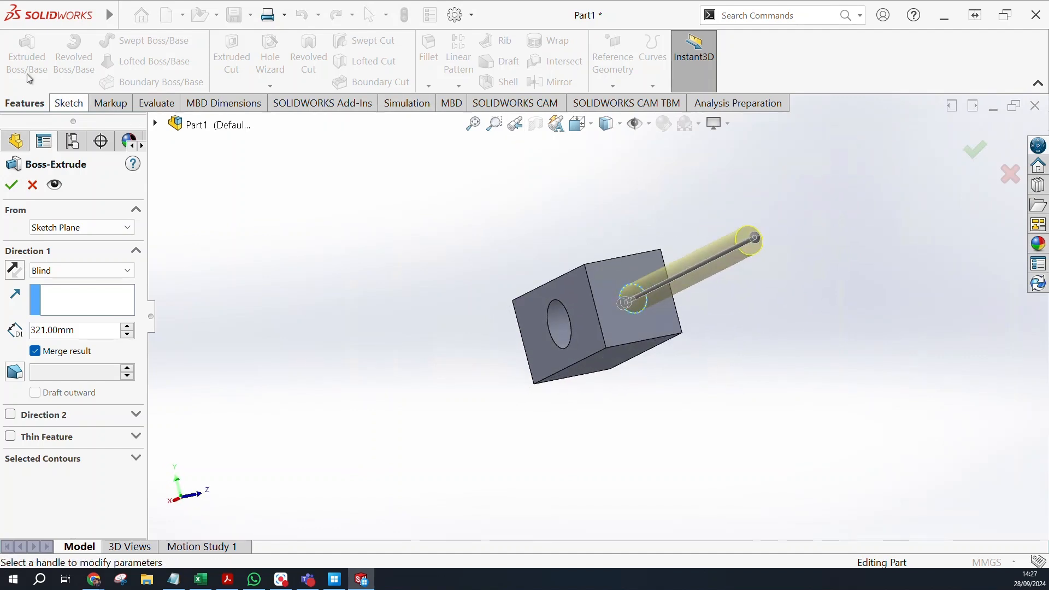
{"action": "left_click", "coordinate": [11, 186]}
Orbit around the part to examine the block, its through hole and the cylindrical shaft on its end face.
{"action": "middle_click_drag", "start_coordinate": [601, 284], "coordinate": [488, 291]}
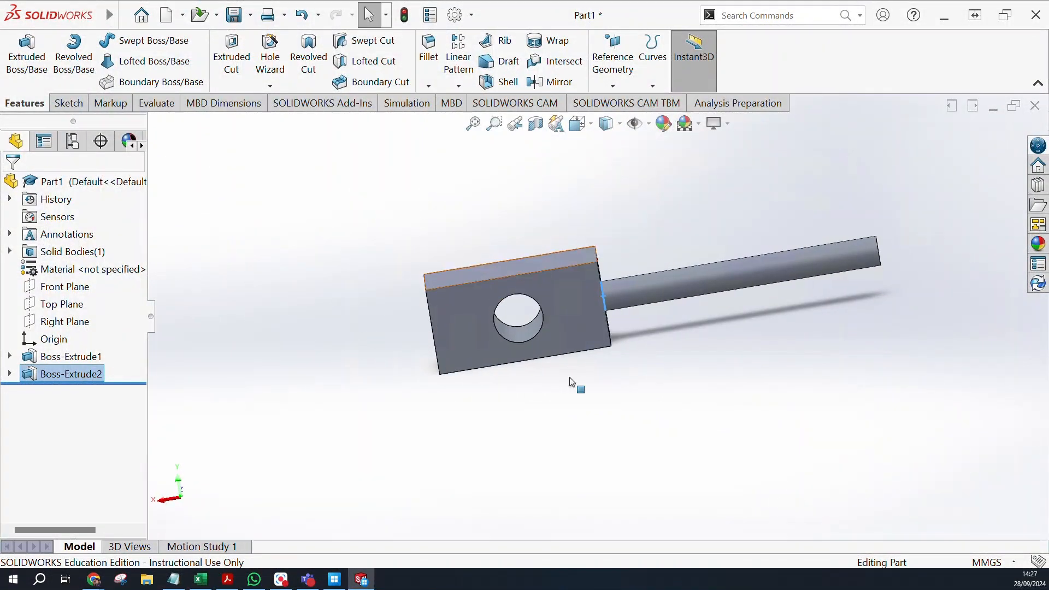
{"action": "middle_click_drag", "start_coordinate": [780, 408], "coordinate": [542, 305]}
{"action": "middle_click_drag", "start_coordinate": [831, 315], "coordinate": [809, 377]}
{"action": "middle_click_drag", "start_coordinate": [623, 356], "coordinate": [589, 241]}
{"action": "middle_click_drag", "start_coordinate": [545, 264], "coordinate": [530, 315]}
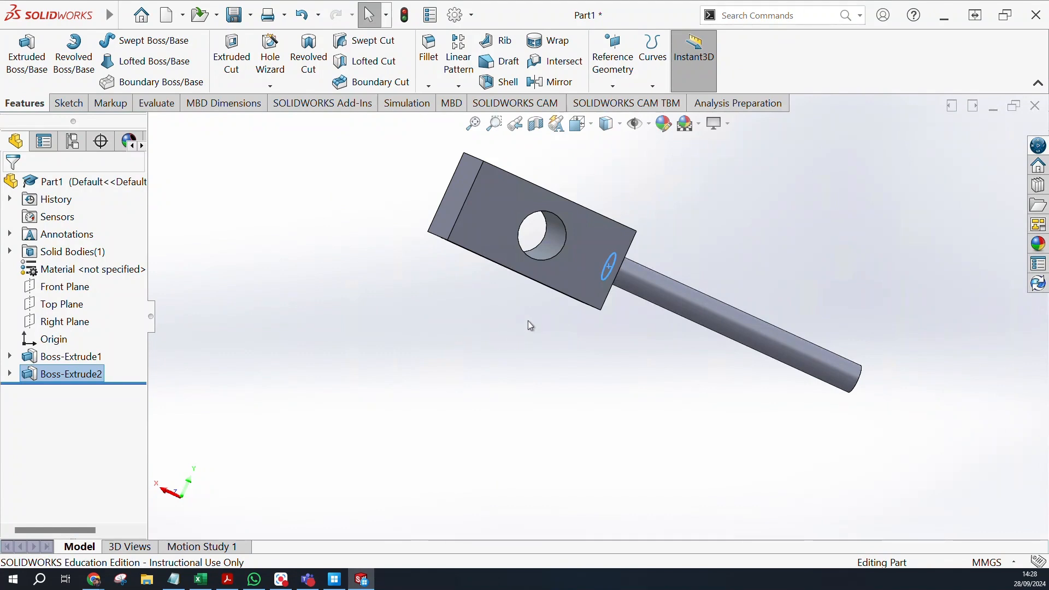
{"action": "left_click", "coordinate": [70, 103]}
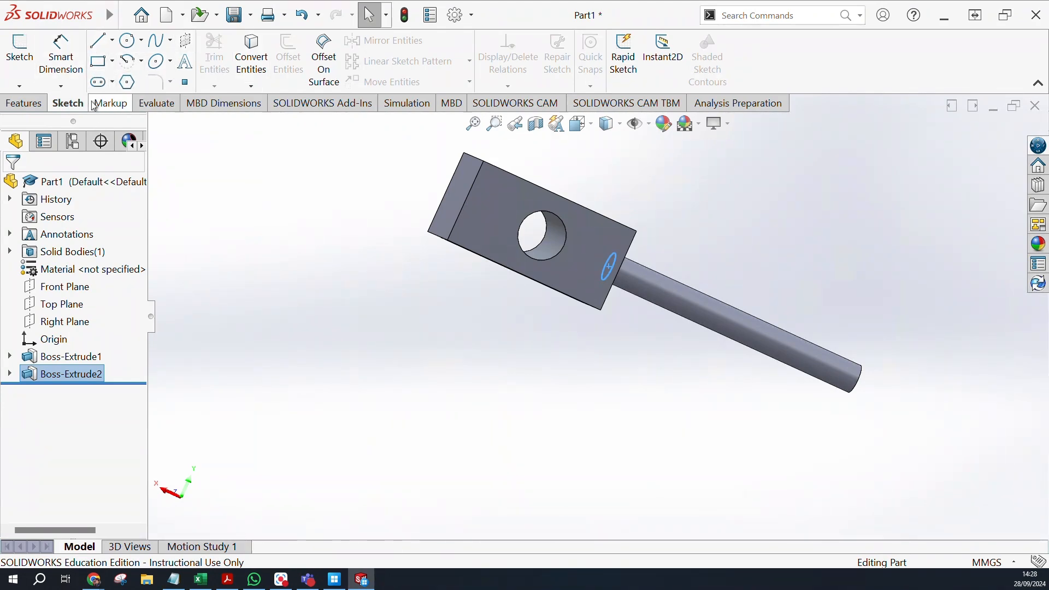
{"action": "left_click", "coordinate": [34, 104]}
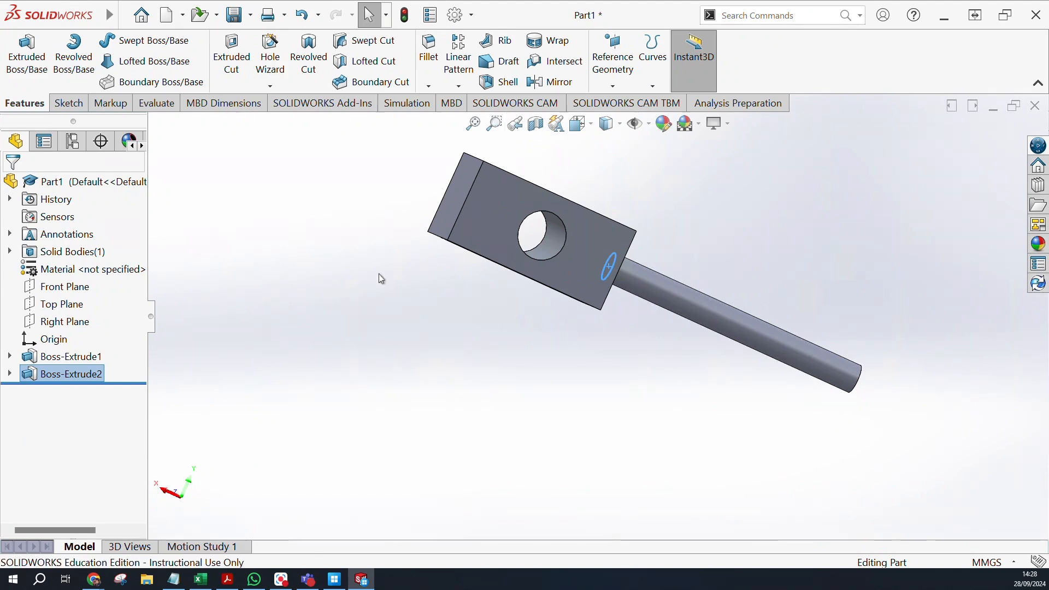
{"action": "middle_click_drag", "start_coordinate": [672, 217], "coordinate": [533, 339]}
{"action": "middle_click_drag", "start_coordinate": [436, 382], "coordinate": [671, 324]}
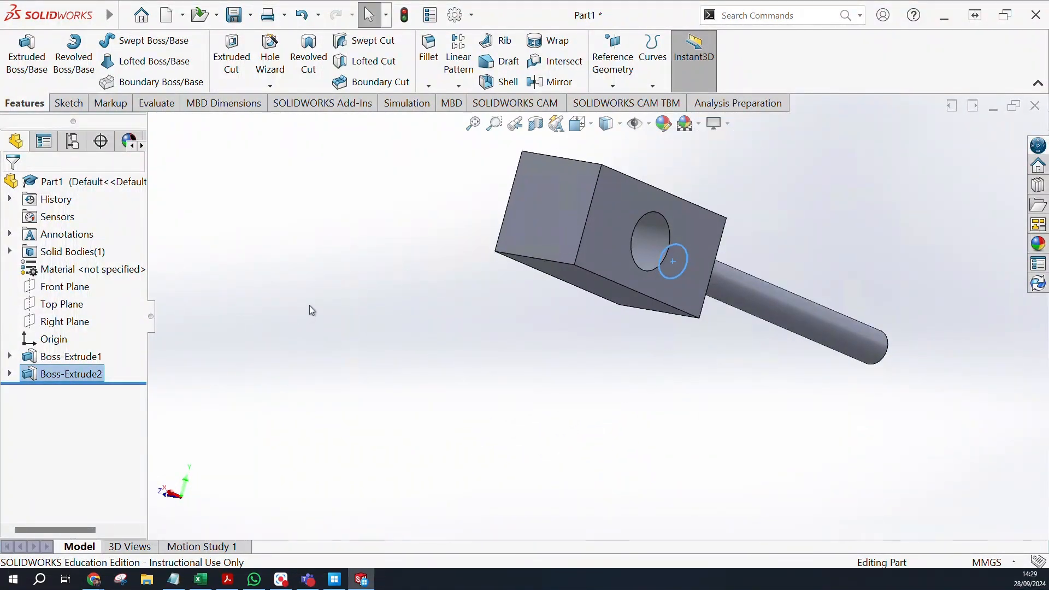